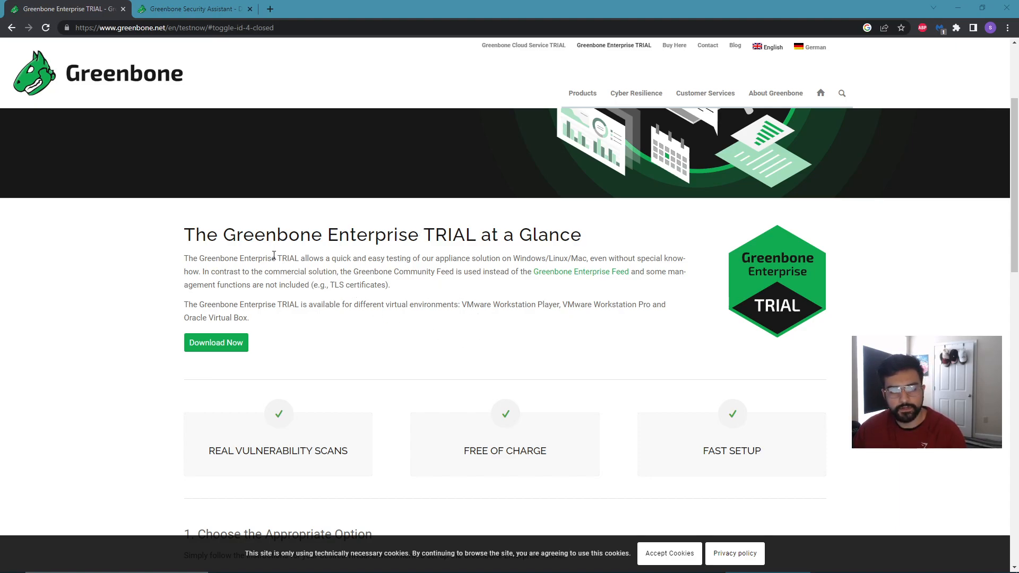
Browse the Greenbone Enterprise TRIAL page and expand the Oracle VirtualBox download section.
{"action": "scroll", "coordinate": [432, 252], "scroll_direction": "down", "scroll_amount": 3}
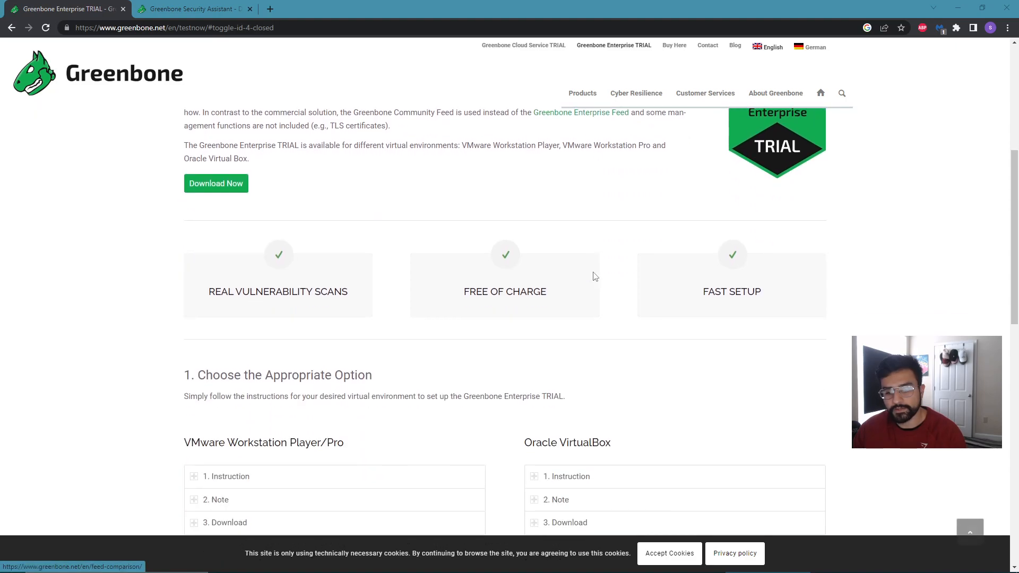
{"action": "scroll", "coordinate": [307, 248], "scroll_direction": "up", "scroll_amount": 4}
{"action": "scroll", "coordinate": [306, 247], "scroll_direction": "up", "scroll_amount": 2}
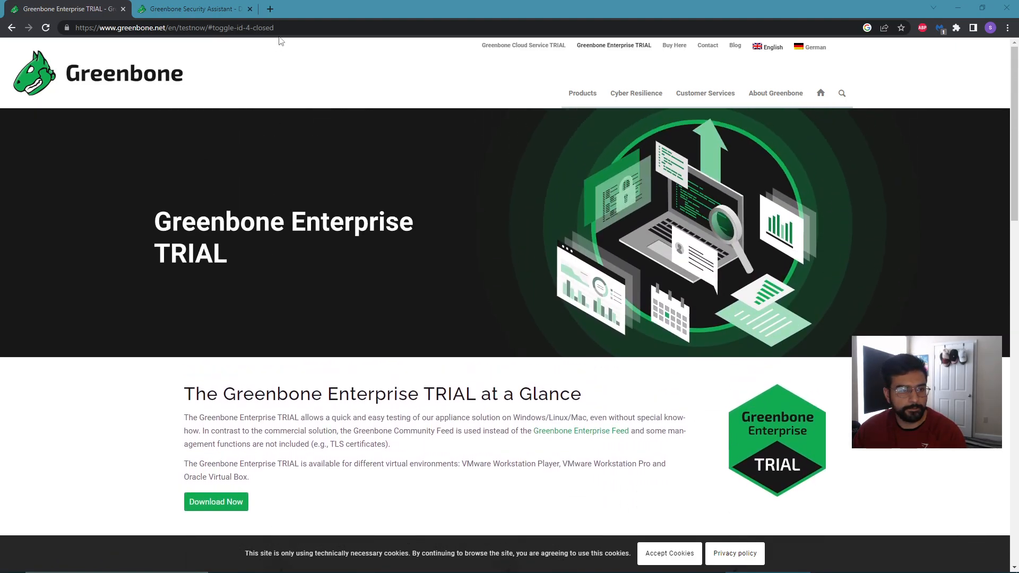
{"action": "scroll", "coordinate": [256, 279], "scroll_direction": "down", "scroll_amount": 8}
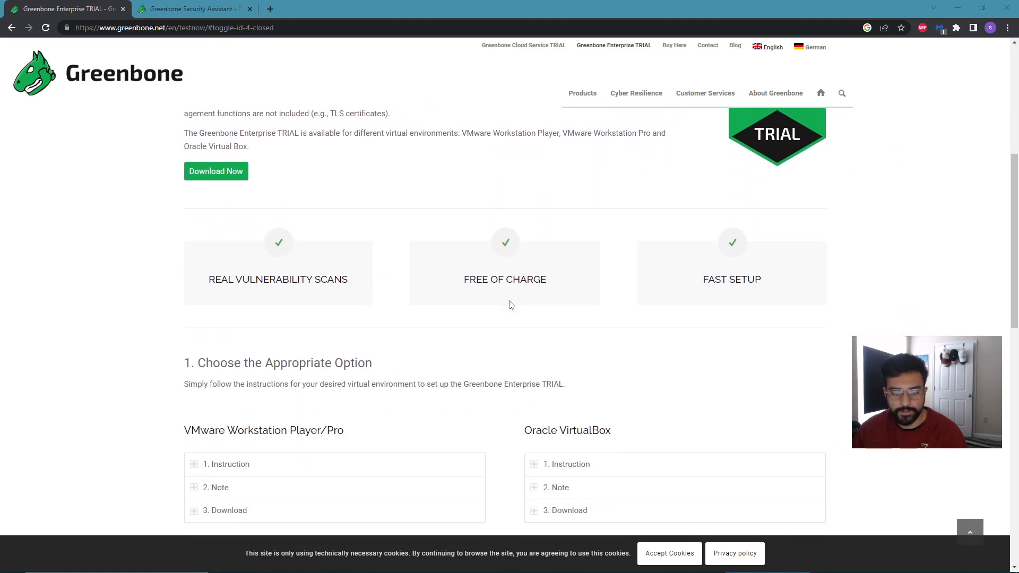
{"action": "scroll", "coordinate": [517, 299], "scroll_direction": "down", "scroll_amount": 1}
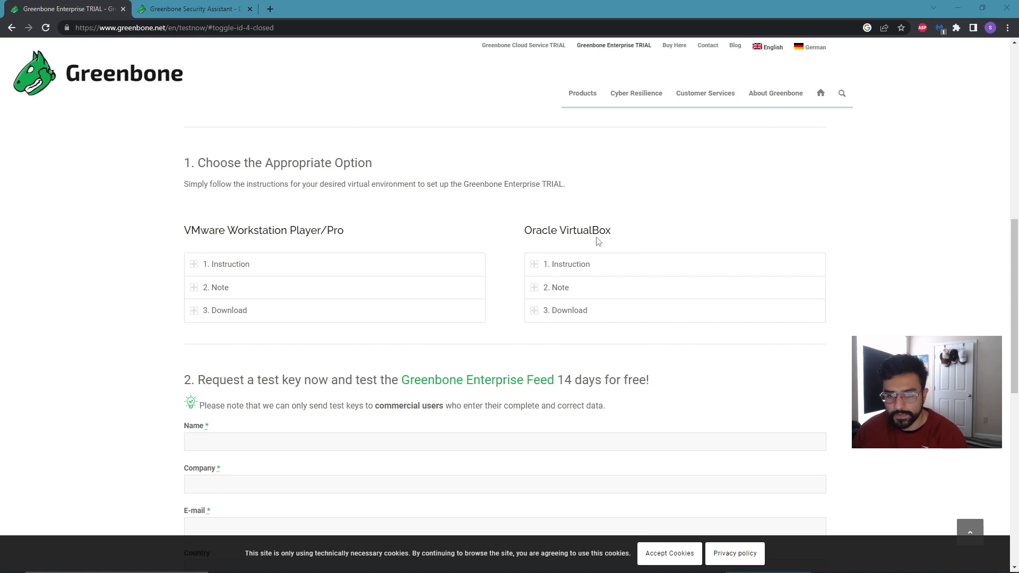
{"action": "left_click", "coordinate": [546, 313]}
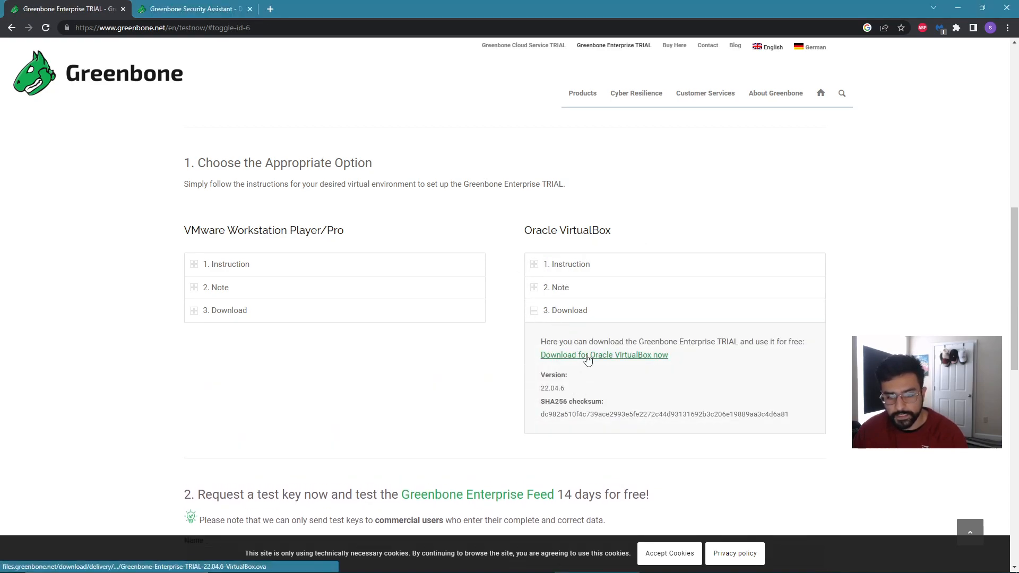
Check File Explorer's recent files for the downloaded Greenbone-Enterprise-TRIAL-22.04.6-VirtualBox file, then minimize it.
{"action": "mouse_move", "coordinate": [399, 568]}
{"action": "left_click", "coordinate": [256, 568]}
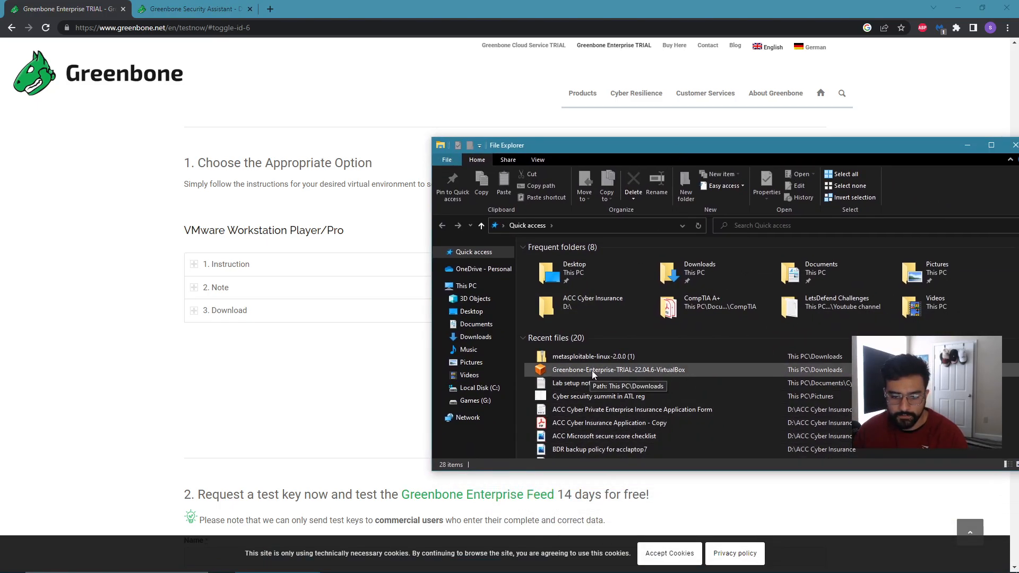
{"action": "left_click", "coordinate": [967, 145]}
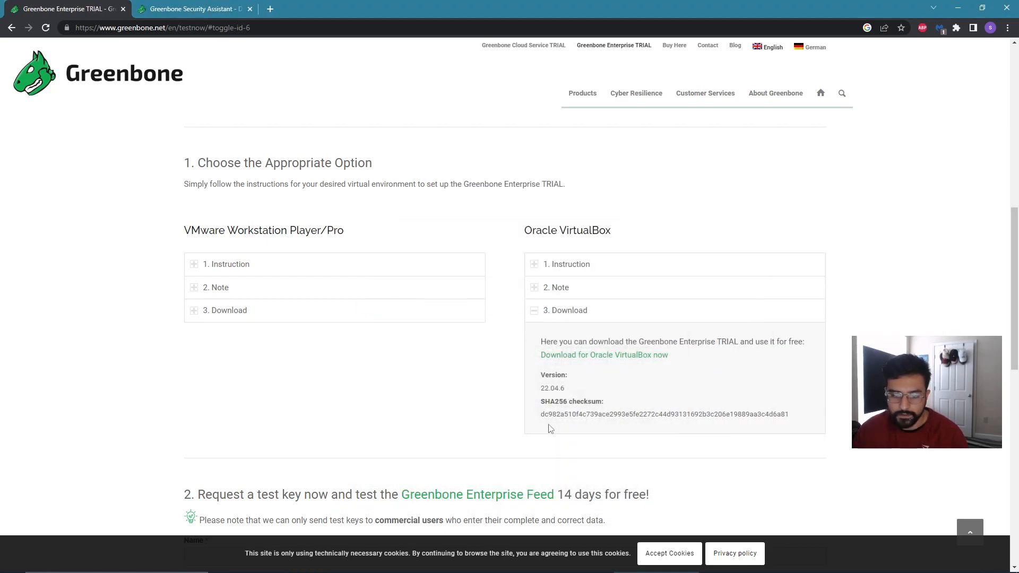
Open the Import Virtual Appliance dialog in VirtualBox Manager and browse the Downloads folder for the Greenbone OVA file.
{"action": "left_click", "coordinate": [526, 562]}
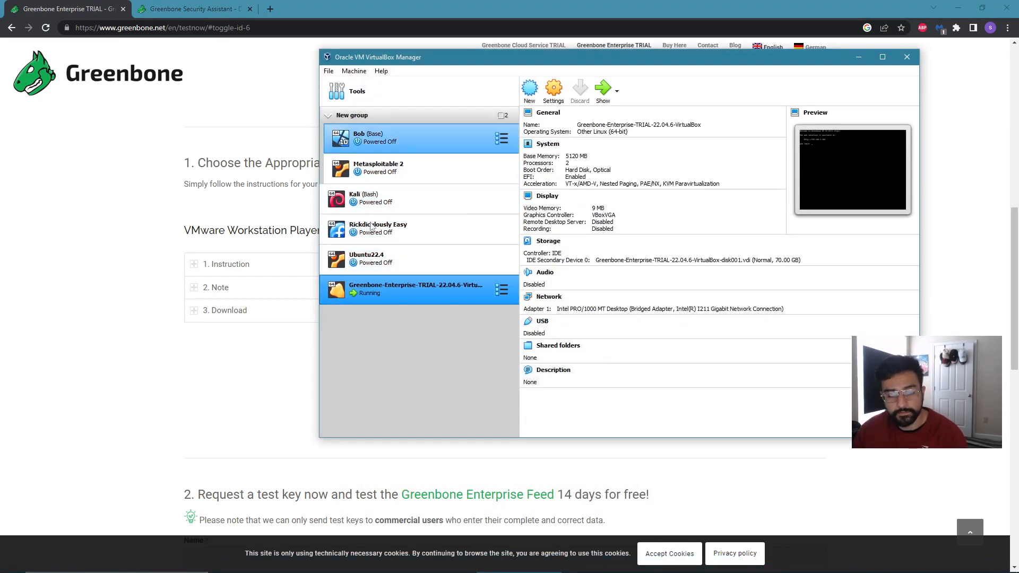
{"action": "left_click", "coordinate": [408, 101]}
{"action": "left_click", "coordinate": [574, 101]}
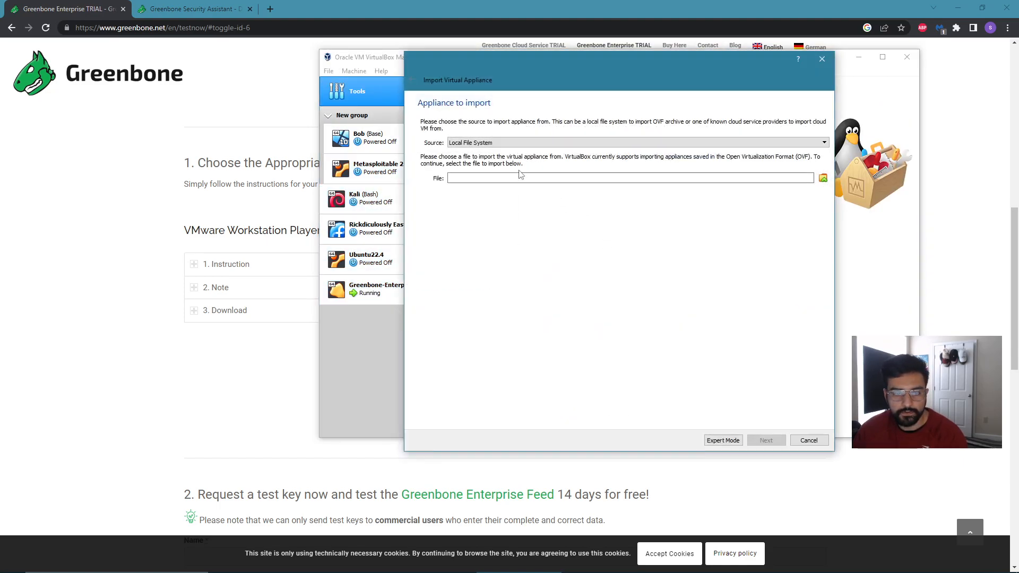
{"action": "left_click", "coordinate": [822, 178]}
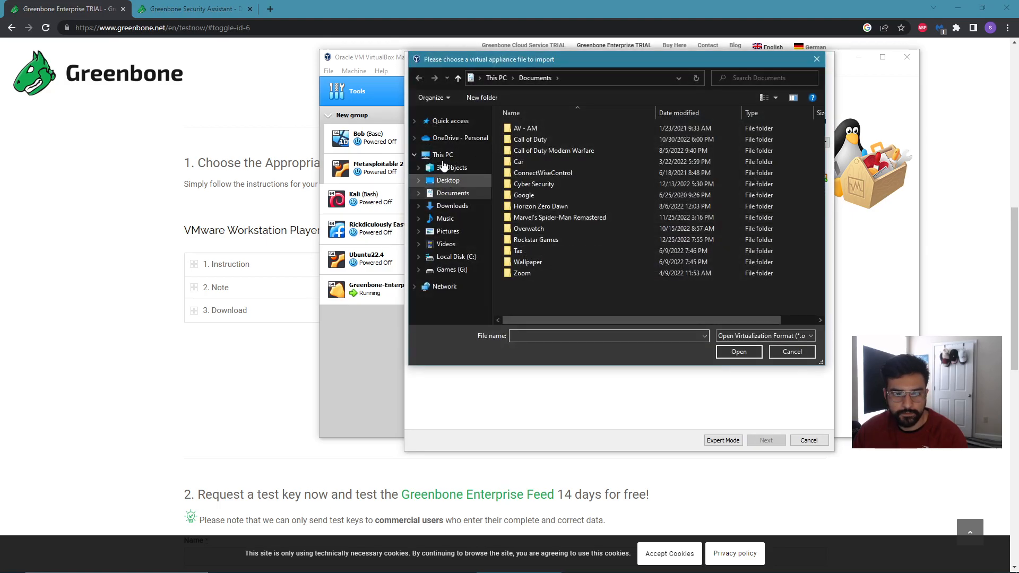
{"action": "left_click", "coordinate": [451, 206]}
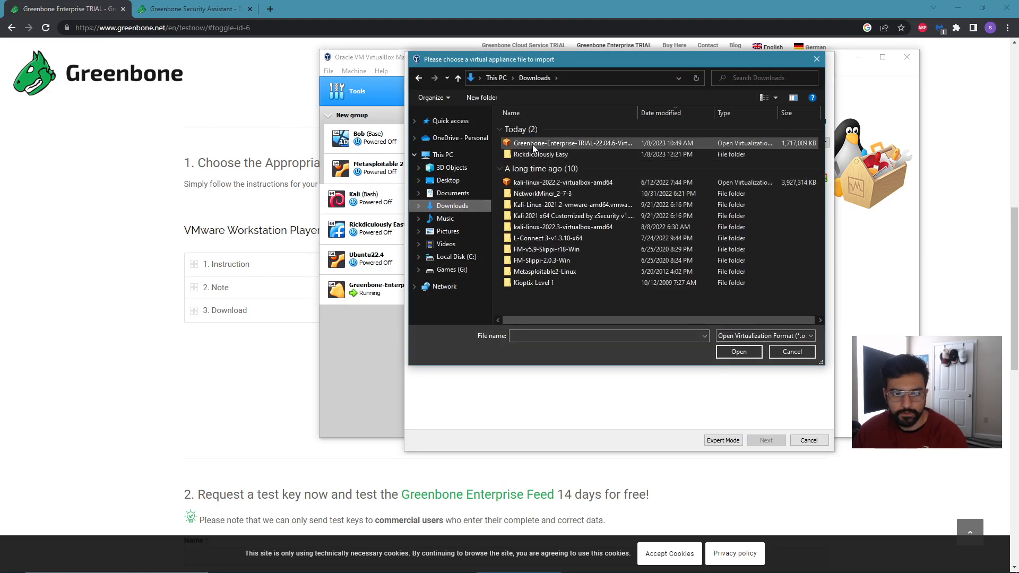
{"action": "left_click", "coordinate": [792, 352]}
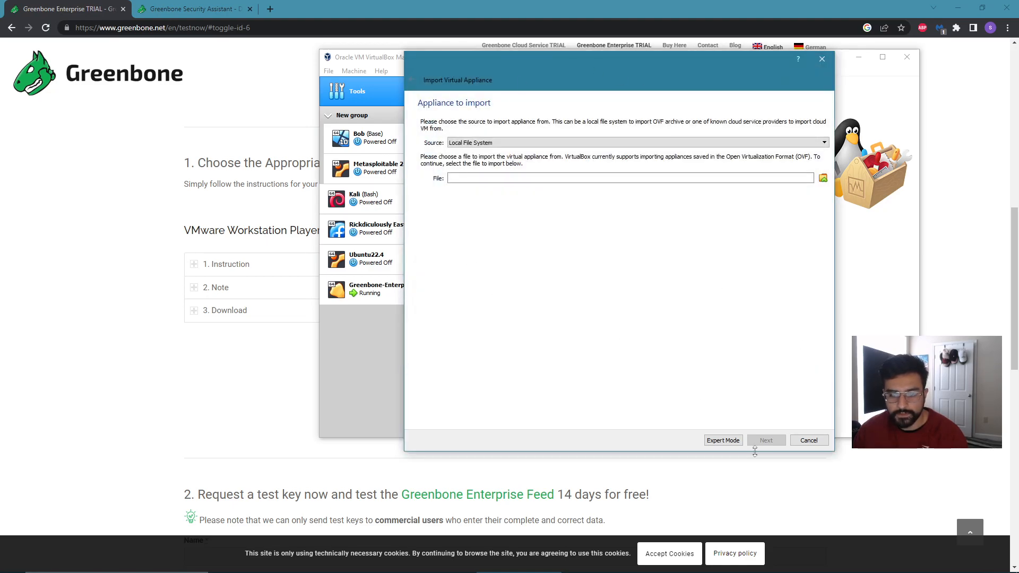
{"action": "left_click", "coordinate": [808, 441]}
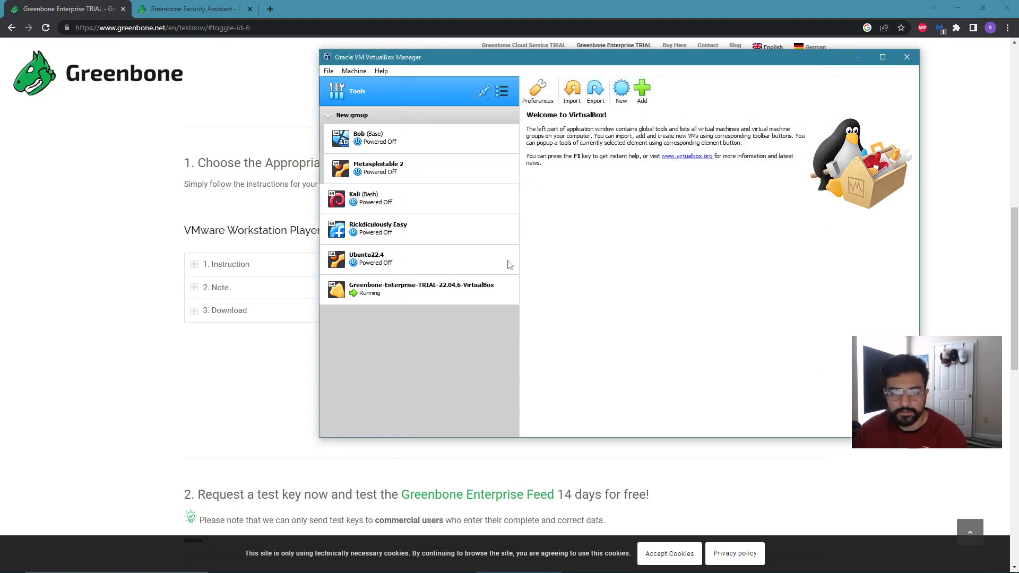
Expand the Oracle VirtualBox instructions and read through the import, system setup and web interface access steps.
{"action": "left_click", "coordinate": [858, 57]}
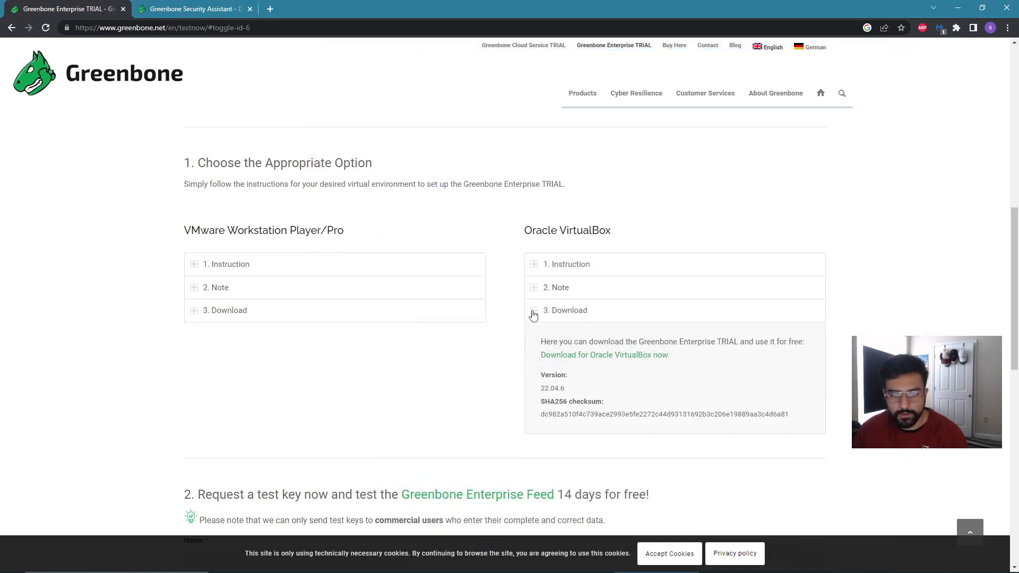
{"action": "left_click", "coordinate": [533, 314]}
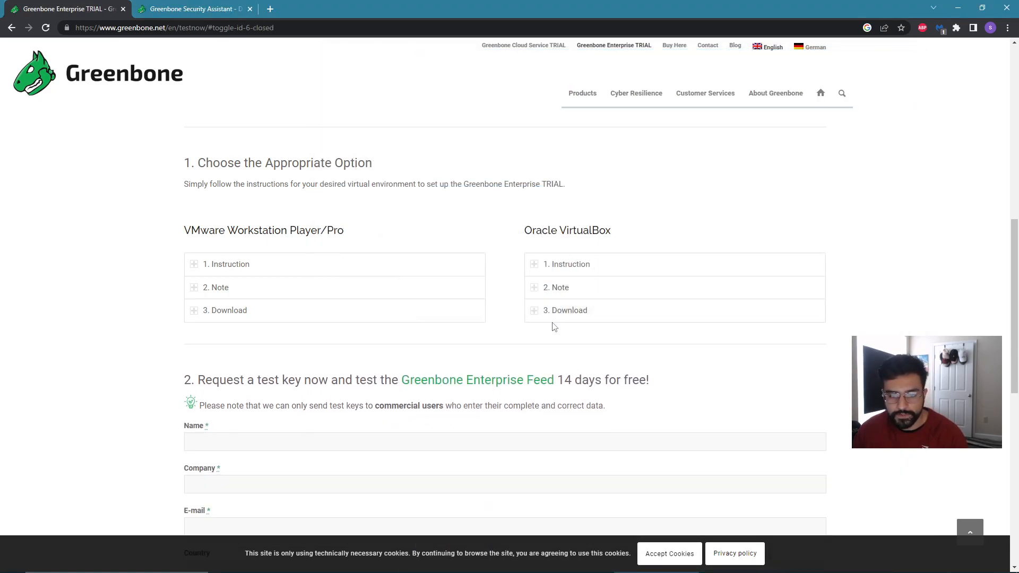
{"action": "left_click", "coordinate": [537, 267]}
{"action": "scroll", "coordinate": [639, 319], "scroll_direction": "down", "scroll_amount": 10}
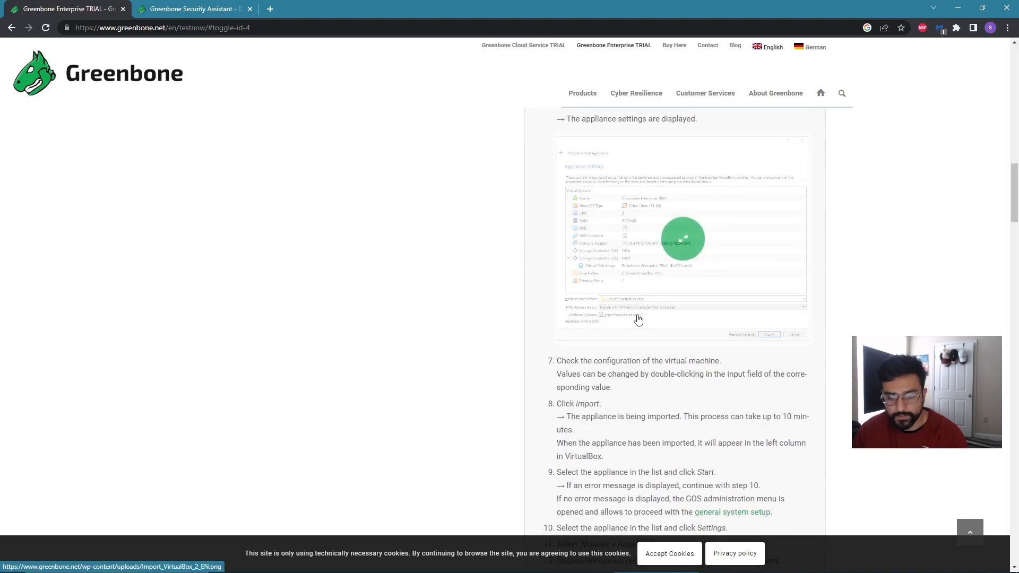
{"action": "scroll", "coordinate": [638, 319], "scroll_direction": "down", "scroll_amount": 8}
{"action": "scroll", "coordinate": [578, 300], "scroll_direction": "up", "scroll_amount": 5}
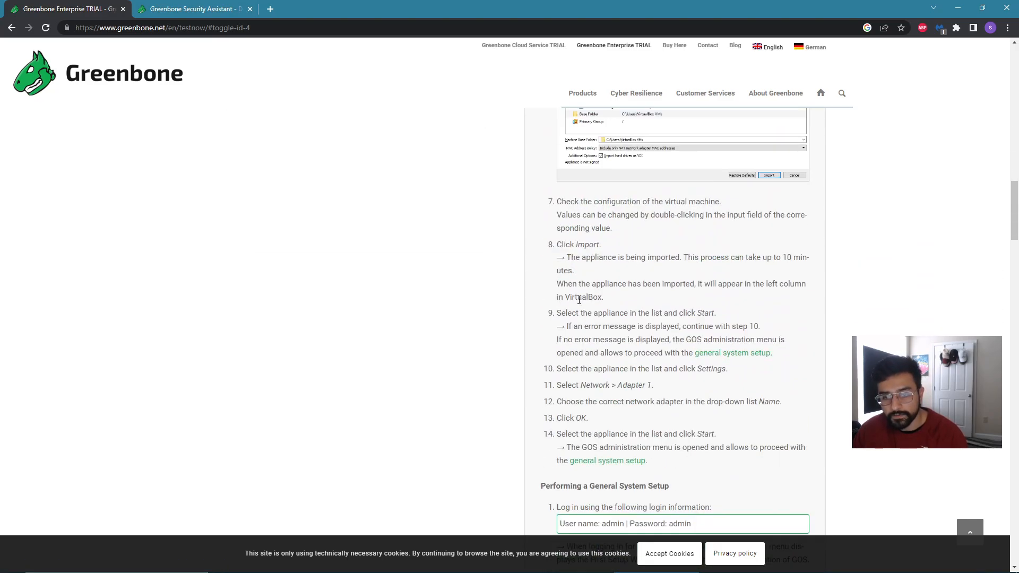
{"action": "scroll", "coordinate": [579, 300], "scroll_direction": "up", "scroll_amount": 10}
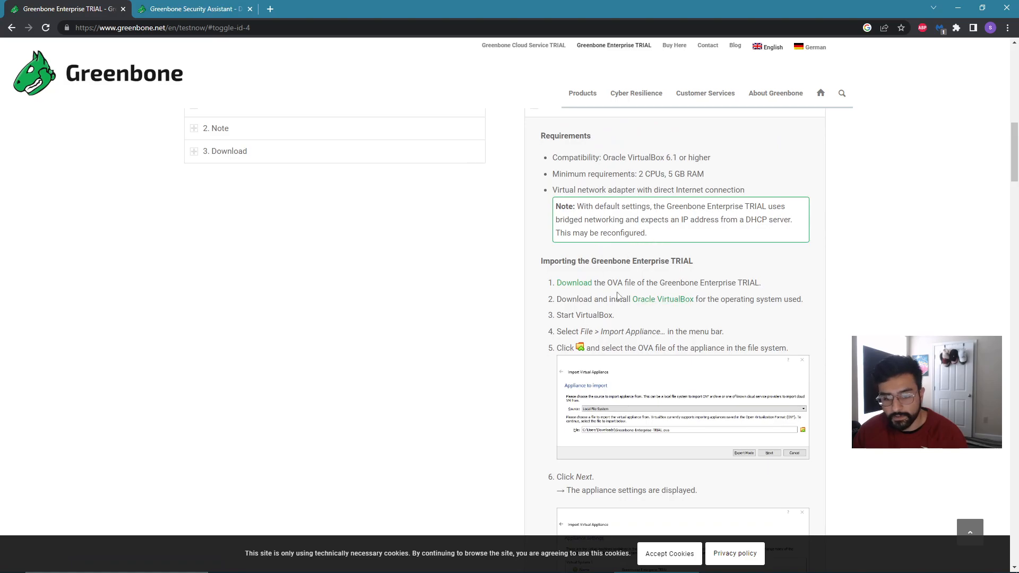
{"action": "scroll", "coordinate": [617, 296], "scroll_direction": "up", "scroll_amount": 1}
{"action": "scroll", "coordinate": [618, 295], "scroll_direction": "down", "scroll_amount": 5}
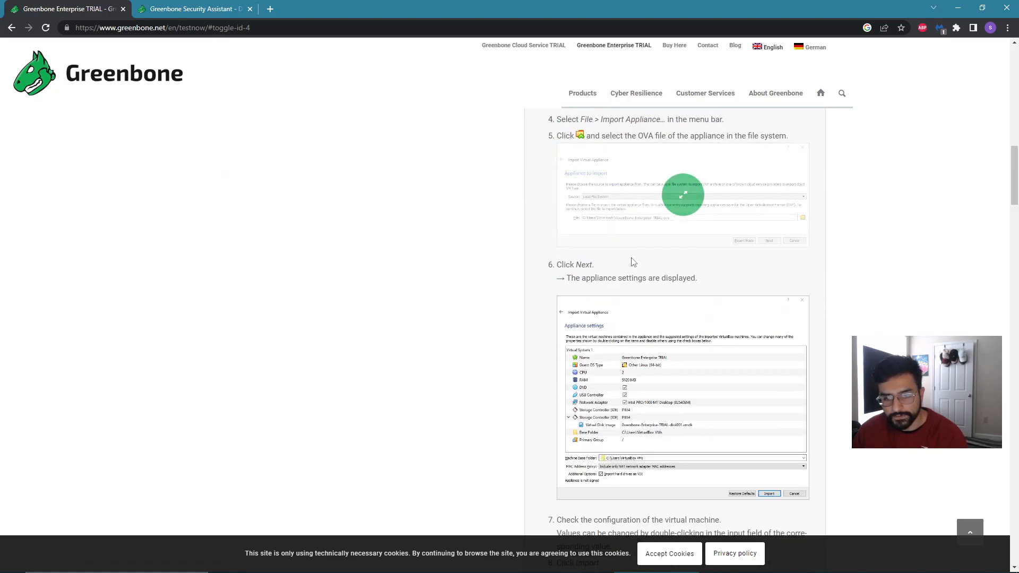
{"action": "scroll", "coordinate": [632, 260], "scroll_direction": "down", "scroll_amount": 12}
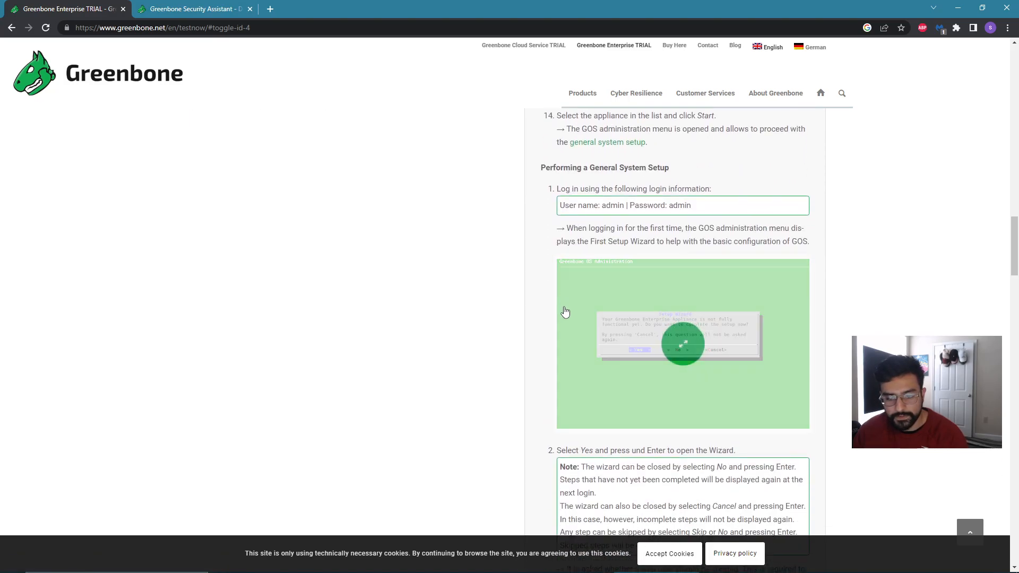
{"action": "scroll", "coordinate": [642, 371], "scroll_direction": "down", "scroll_amount": 2}
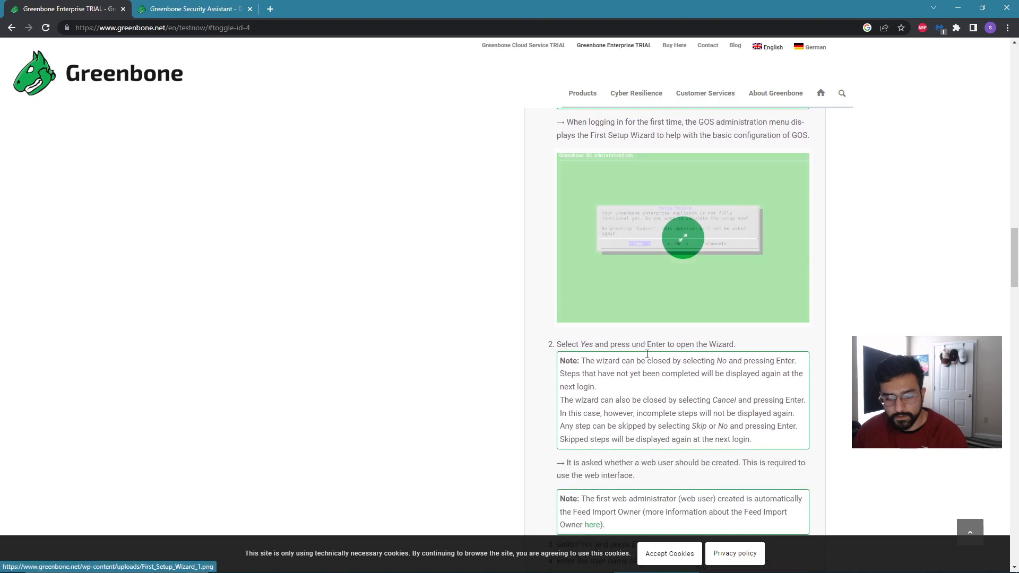
{"action": "scroll", "coordinate": [645, 371], "scroll_direction": "down", "scroll_amount": 5}
{"action": "scroll", "coordinate": [676, 433], "scroll_direction": "down", "scroll_amount": 2}
{"action": "scroll", "coordinate": [610, 435], "scroll_direction": "down", "scroll_amount": 3}
{"action": "scroll", "coordinate": [637, 440], "scroll_direction": "down", "scroll_amount": 8}
{"action": "scroll", "coordinate": [658, 448], "scroll_direction": "down", "scroll_amount": 7}
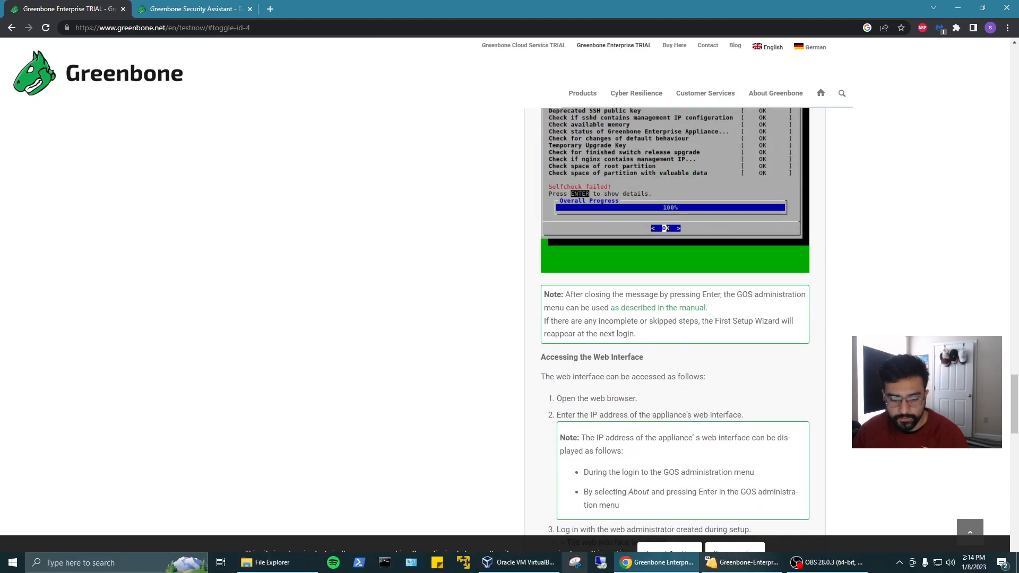
View the running Greenbone virtual machine's console with its login prompt, then minimize it.
{"action": "left_click", "coordinate": [743, 562]}
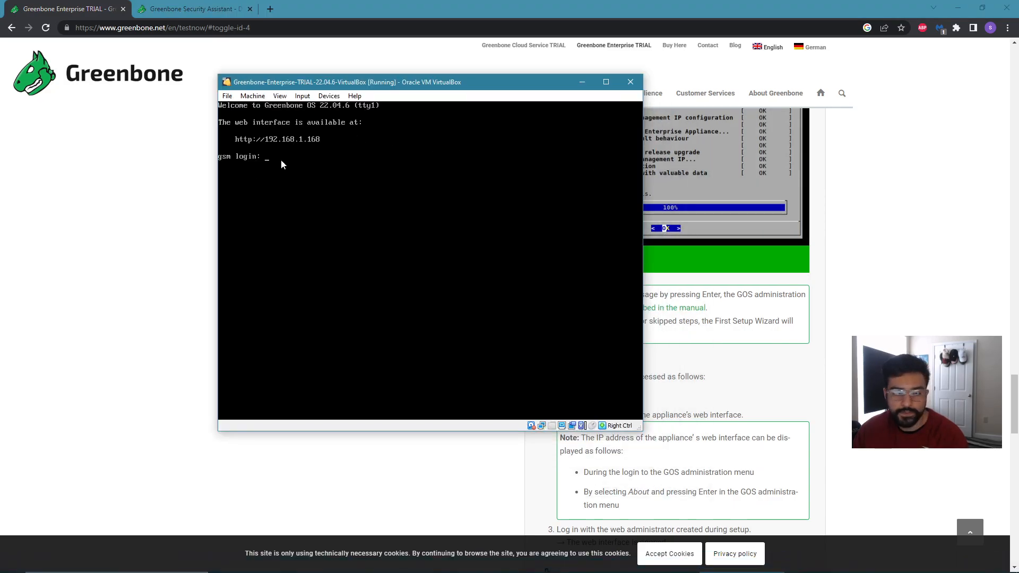
{"action": "scroll", "coordinate": [711, 210], "scroll_direction": "up", "scroll_amount": 3}
{"action": "scroll", "coordinate": [740, 212], "scroll_direction": "down", "scroll_amount": 2}
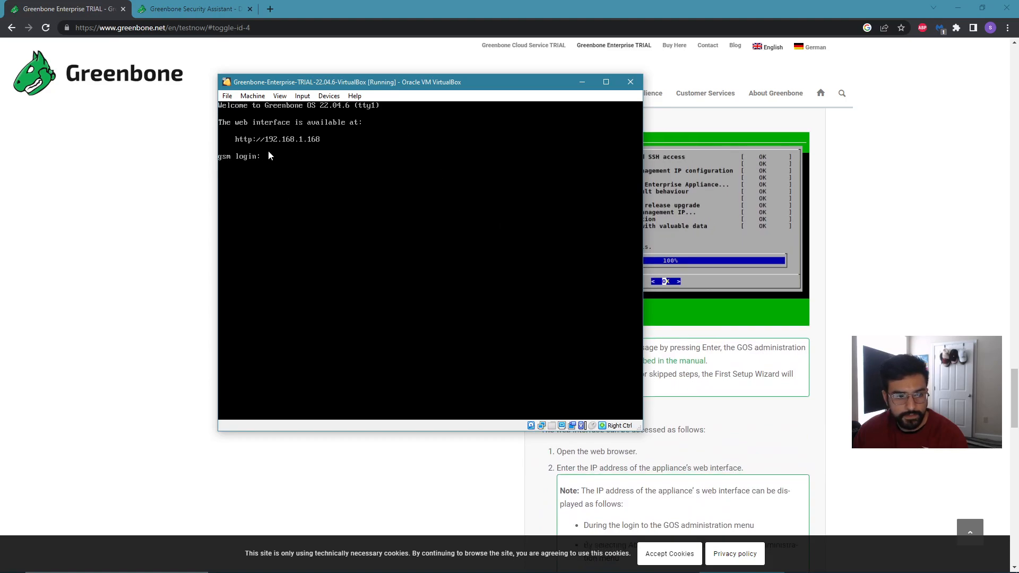
{"action": "left_click", "coordinate": [582, 82]}
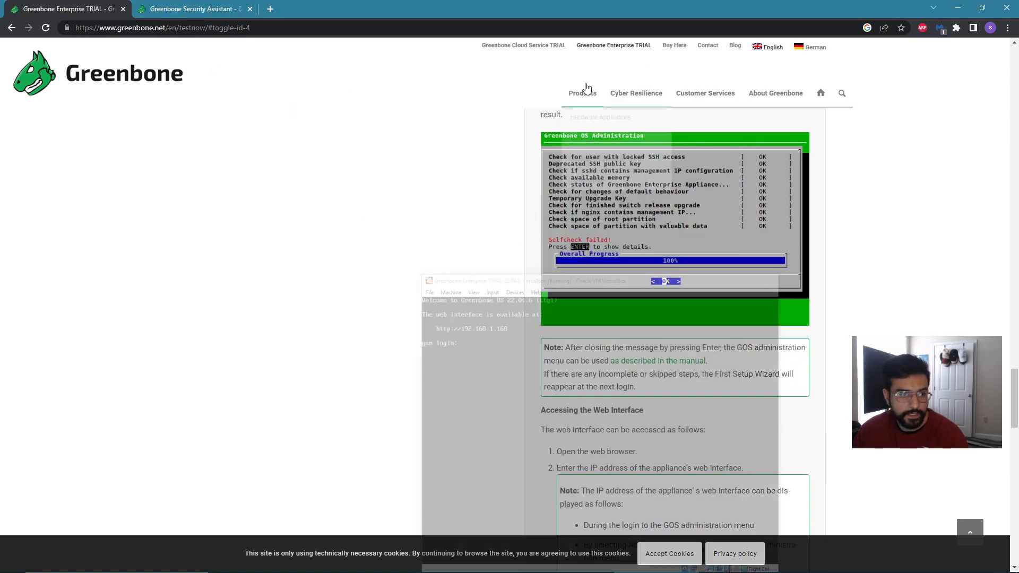
Switch to the Greenbone Security Assistant dashboard tab and select the Metasploitable 2 machine in VirtualBox Manager.
{"action": "left_click", "coordinate": [180, 11]}
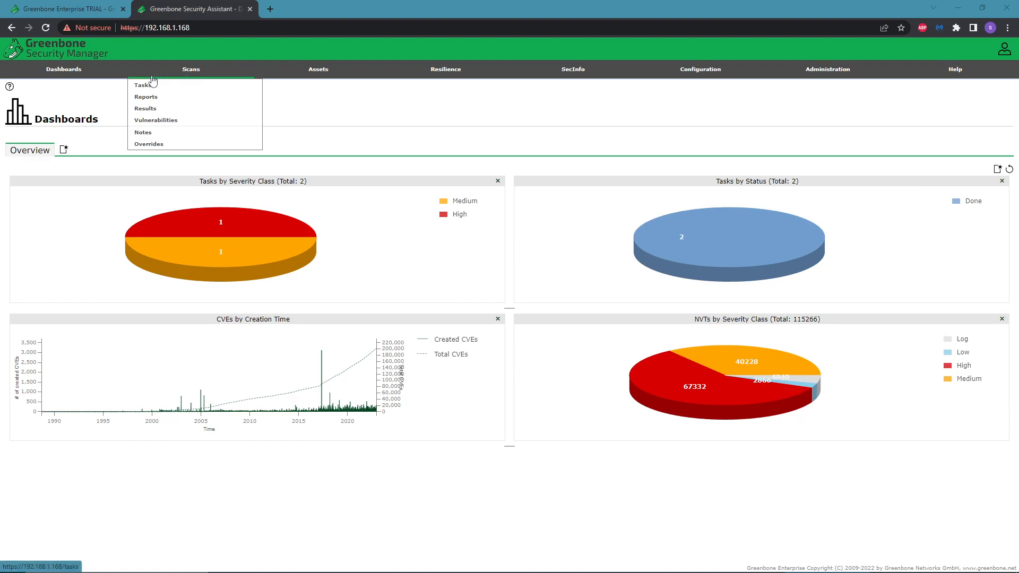
{"action": "mouse_move", "coordinate": [586, 572]}
{"action": "left_click", "coordinate": [520, 562]}
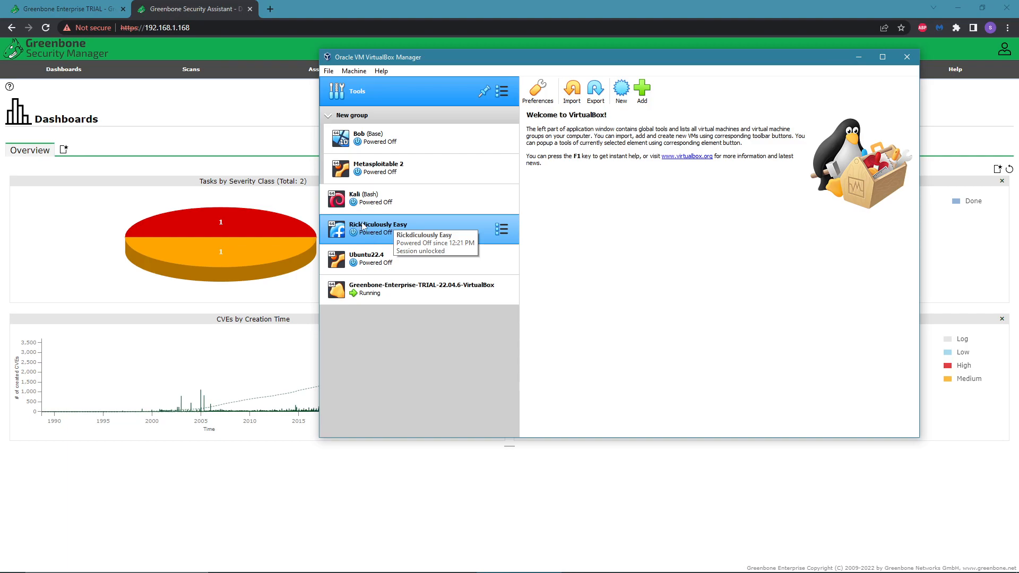
{"action": "left_click", "coordinate": [418, 164]}
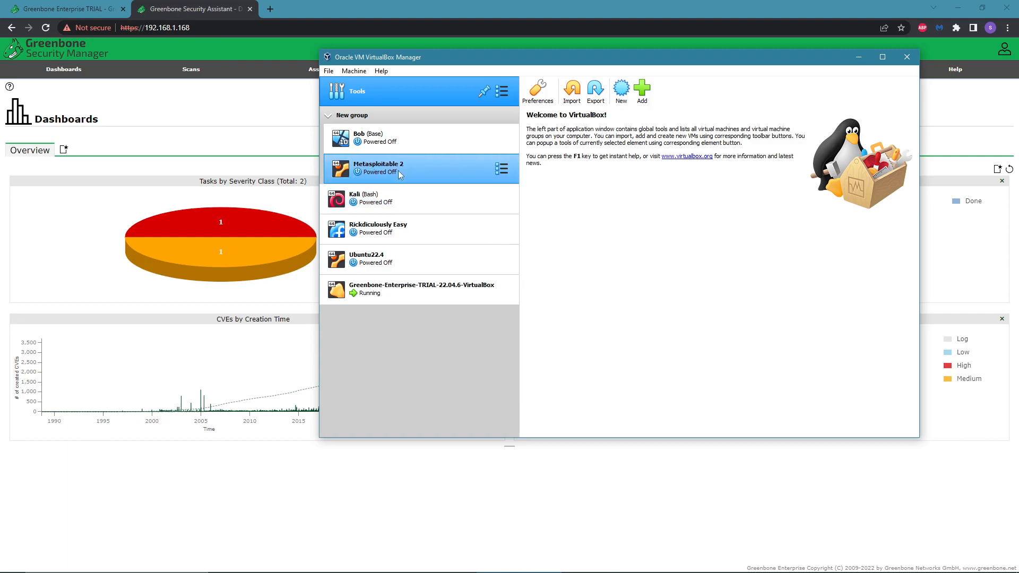
{"action": "left_click", "coordinate": [859, 57]}
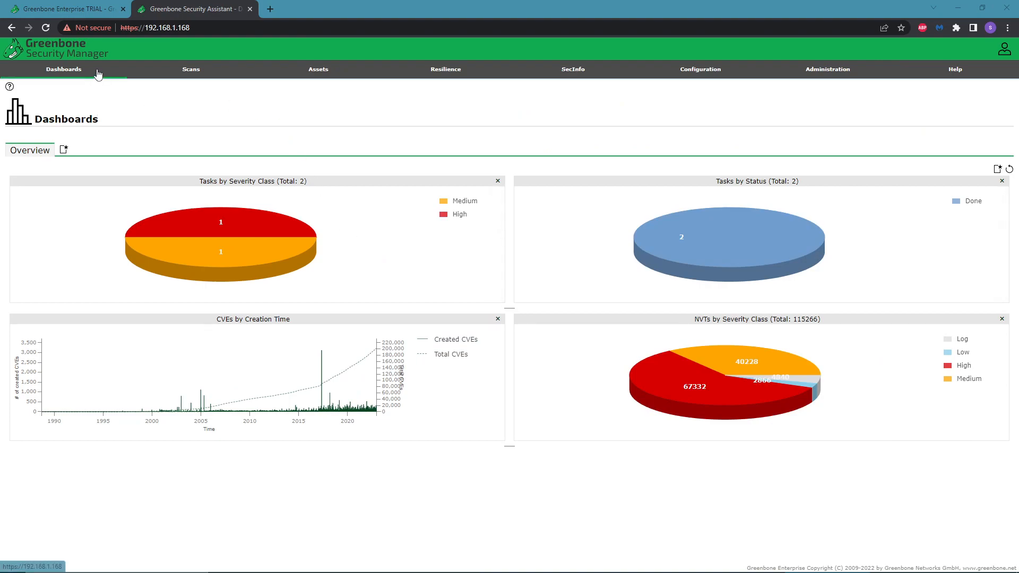
Review the web interface and test key sections of the trial guide, then return to the dashboard and VirtualBox Manager.
{"action": "mouse_move", "coordinate": [201, 70]}
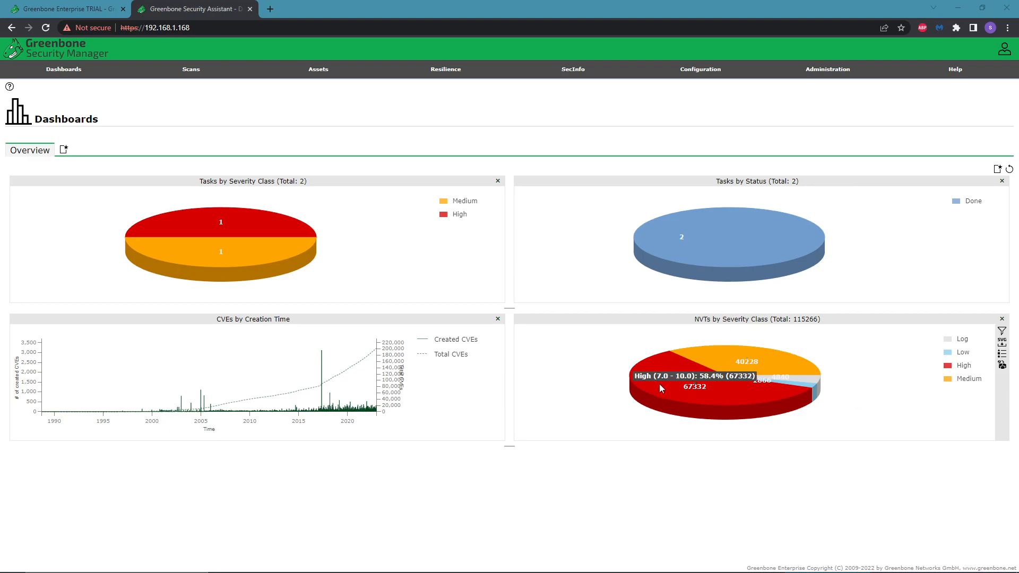
{"action": "left_click", "coordinate": [66, 9]}
{"action": "scroll", "coordinate": [648, 360], "scroll_direction": "down", "scroll_amount": 10}
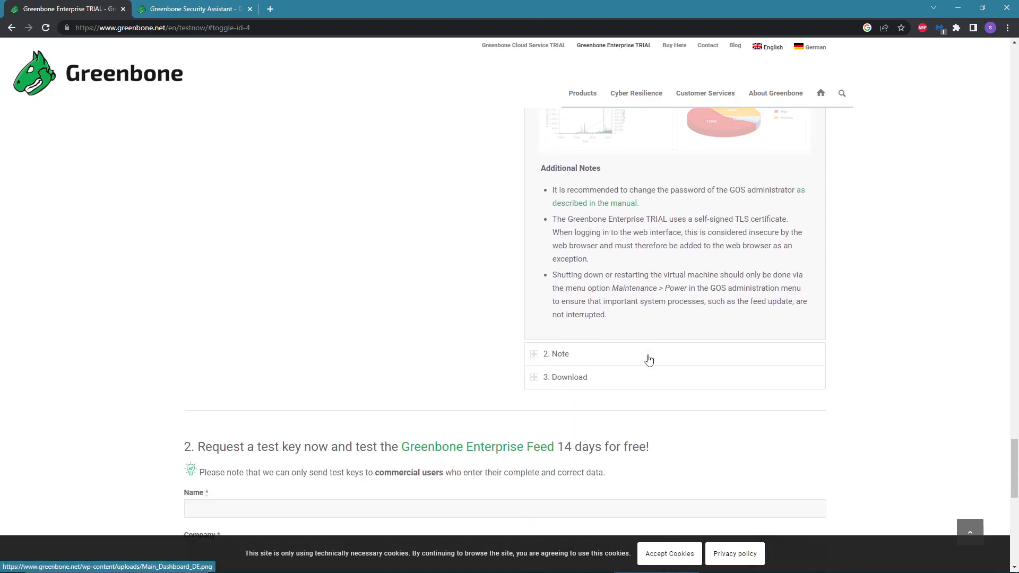
{"action": "scroll", "coordinate": [648, 360], "scroll_direction": "down", "scroll_amount": 5}
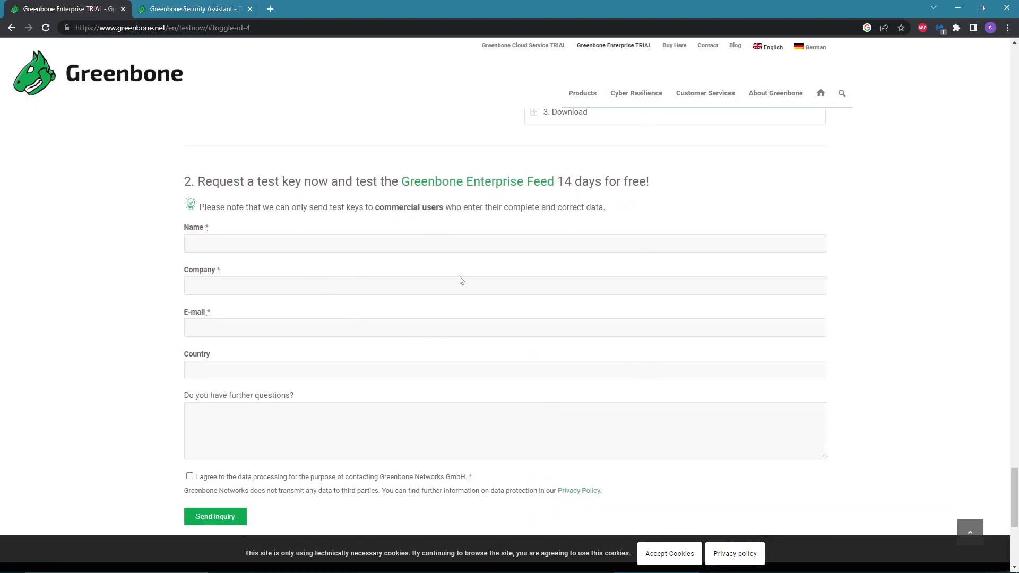
{"action": "scroll", "coordinate": [552, 324], "scroll_direction": "up", "scroll_amount": 15}
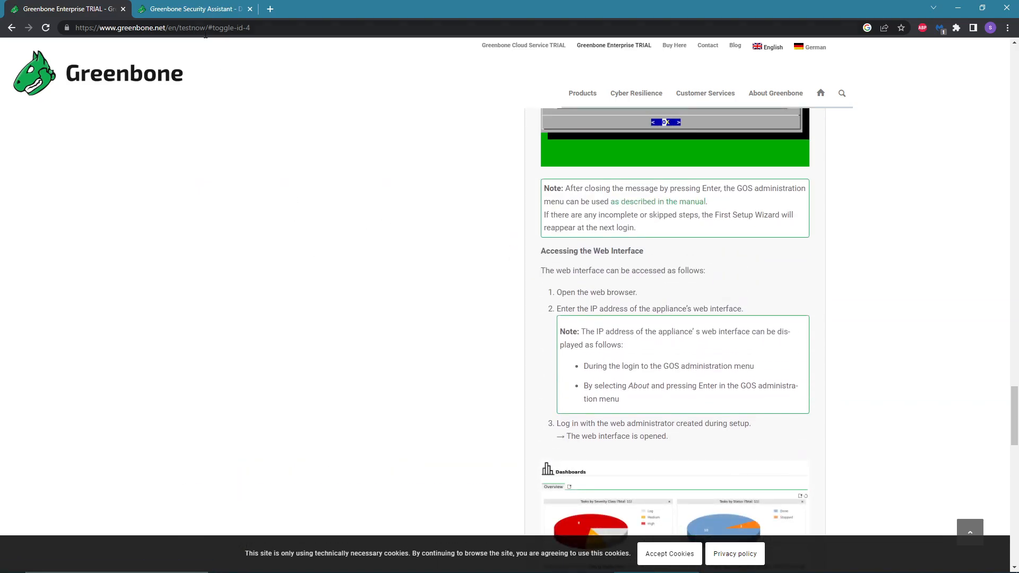
{"action": "left_click", "coordinate": [202, 13]}
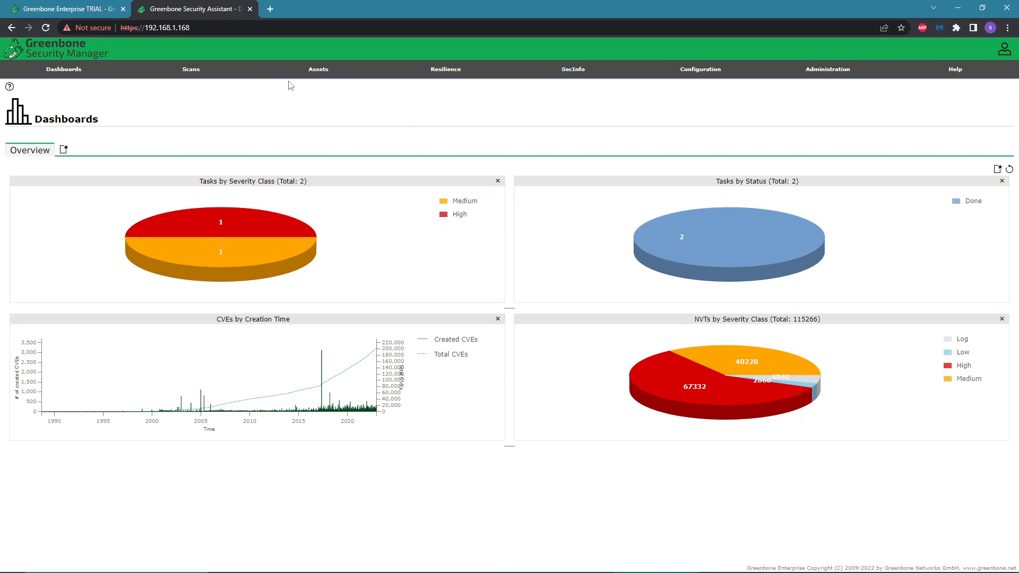
{"action": "left_click", "coordinate": [520, 568]}
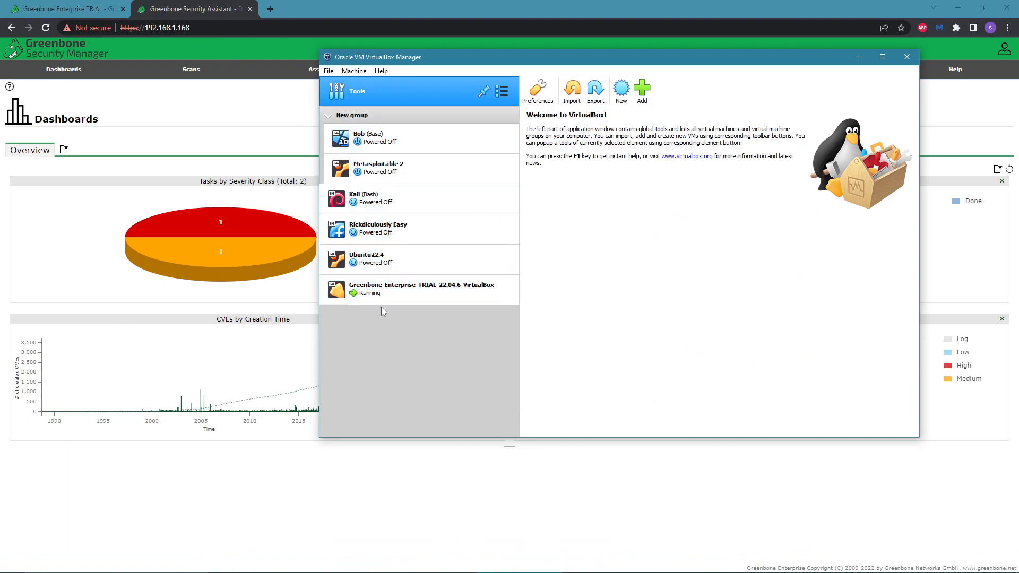
Minimize VirtualBox Manager, go to the scan Tasks page and open the New Task dialog.
{"action": "left_click", "coordinate": [858, 57]}
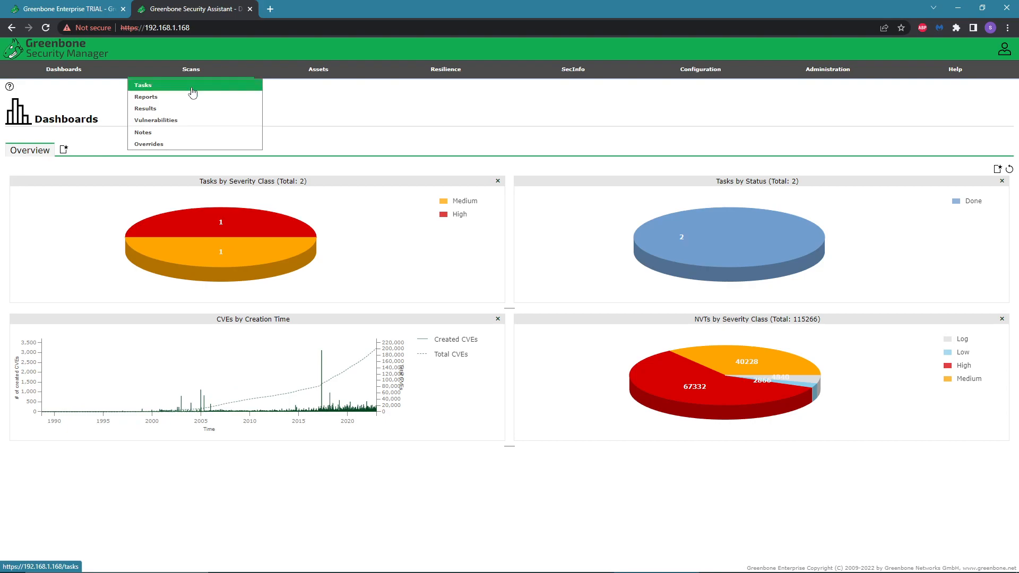
{"action": "left_click", "coordinate": [192, 93]}
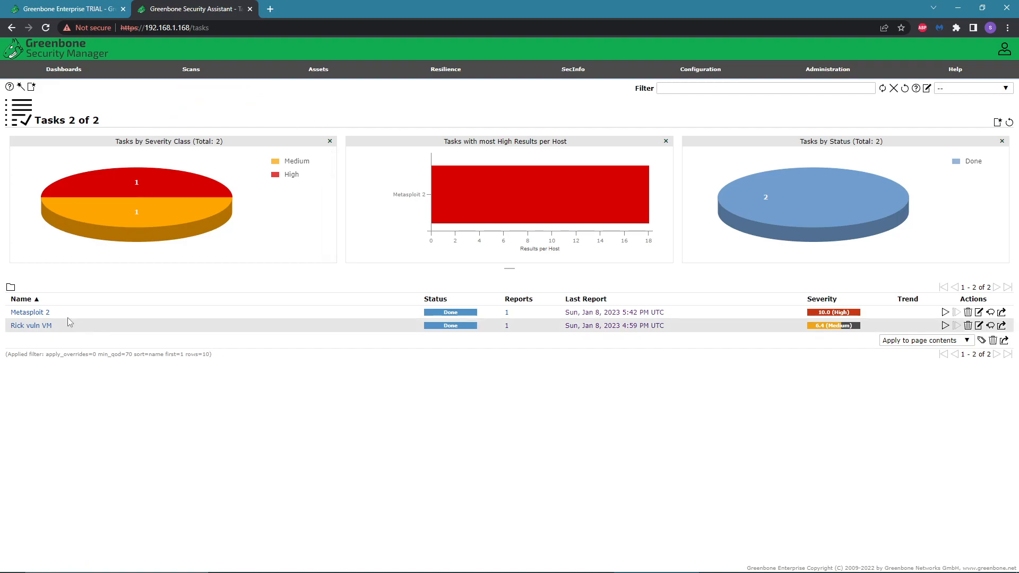
{"action": "mouse_move", "coordinate": [31, 88]}
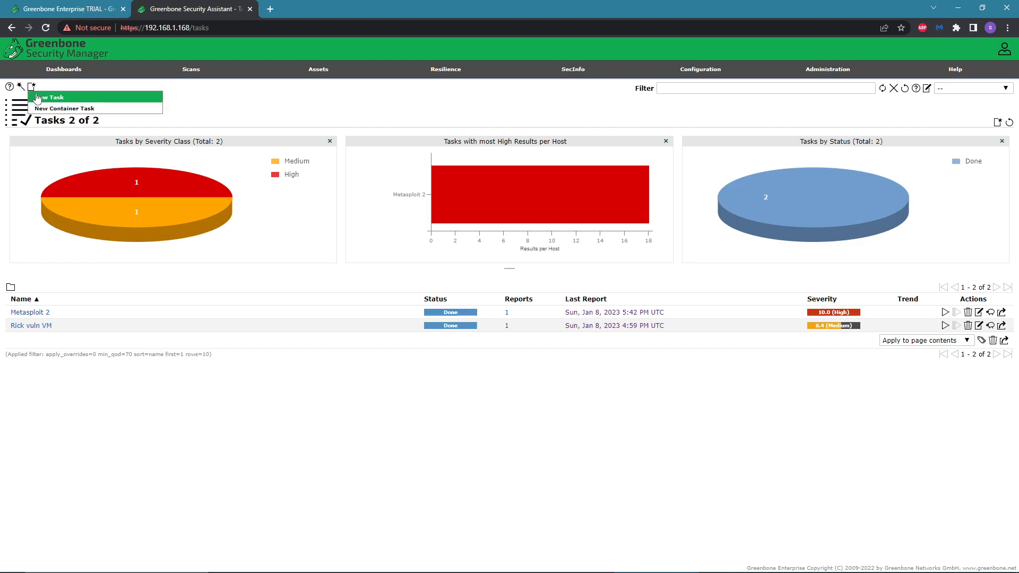
{"action": "left_click", "coordinate": [40, 98]}
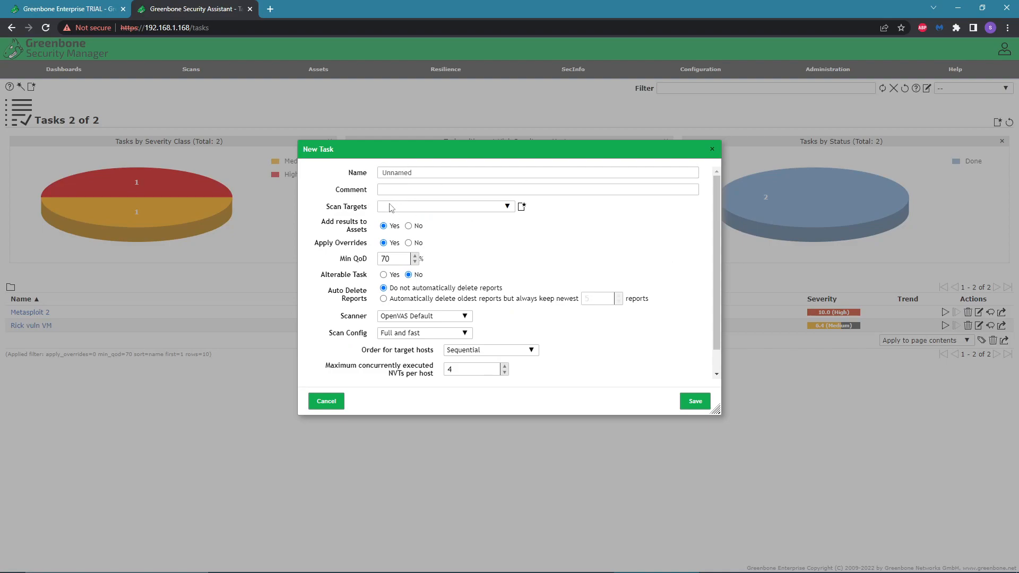
Start creating a new scan target from the task form and place the cursor in the manual Hosts field.
{"action": "left_click_drag", "start_coordinate": [341, 211], "coordinate": [330, 212]}
{"action": "left_click", "coordinate": [511, 228]}
{"action": "left_click", "coordinate": [521, 208]}
{"action": "left_click", "coordinate": [435, 207]}
{"action": "left_click", "coordinate": [417, 185]}
{"action": "left_click", "coordinate": [411, 173]}
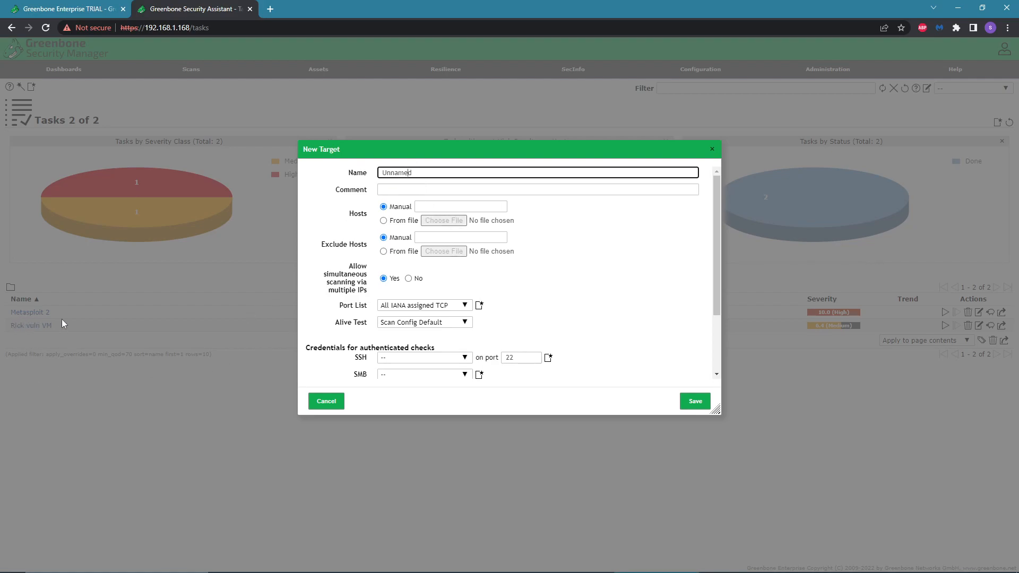
{"action": "left_click", "coordinate": [432, 203]}
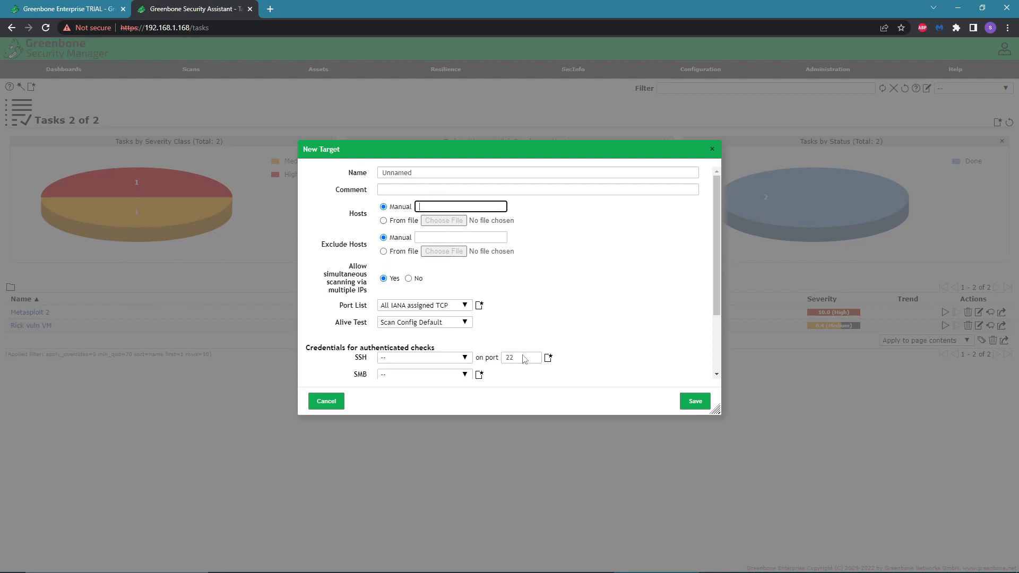
Bring up the Greenbone VM console window, back out of closing it, and minimize it.
{"action": "mouse_move", "coordinate": [621, 571]}
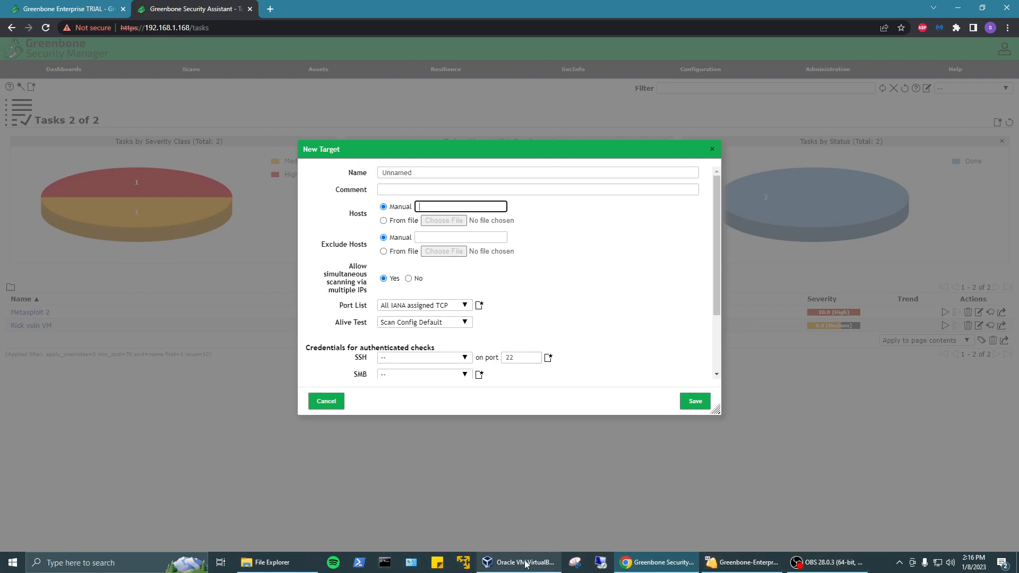
{"action": "left_click", "coordinate": [743, 562]}
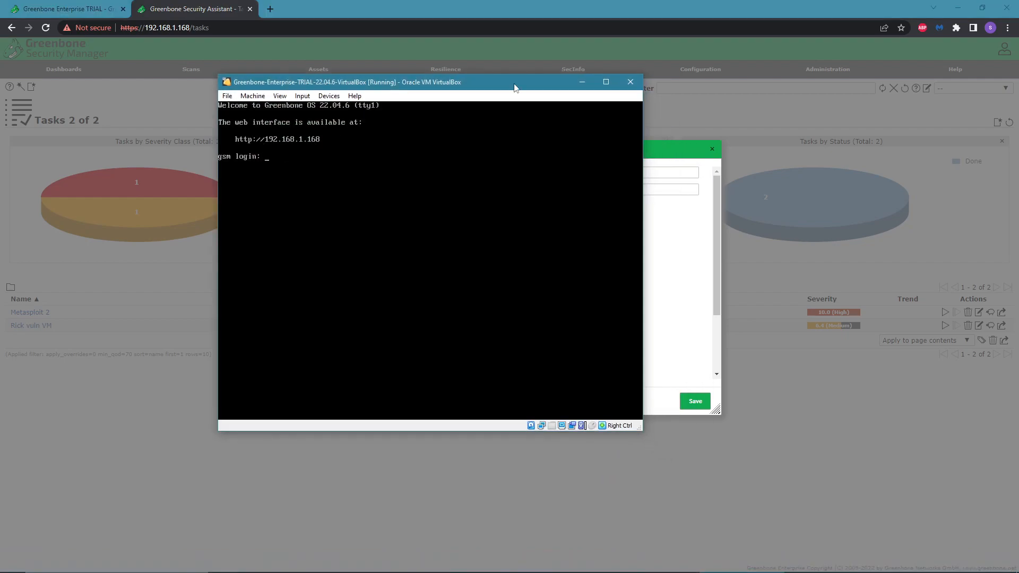
{"action": "left_click", "coordinate": [630, 81]}
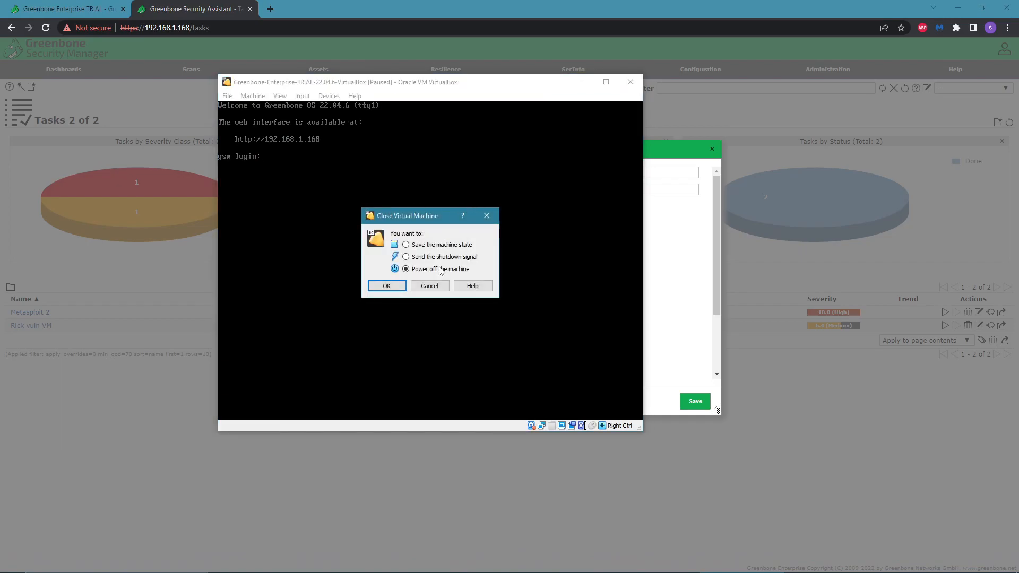
{"action": "left_click", "coordinate": [438, 287]}
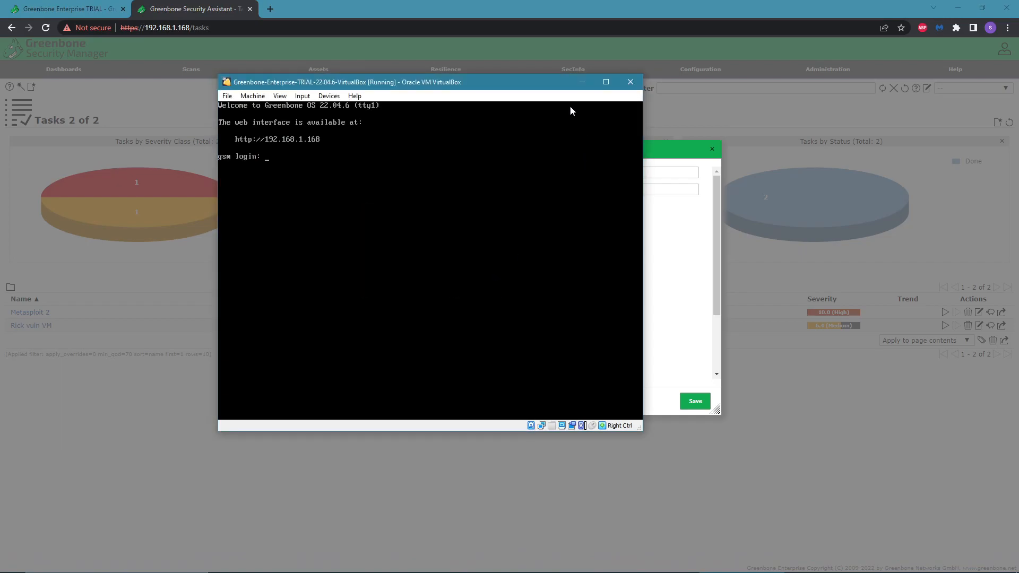
{"action": "left_click", "coordinate": [579, 82]}
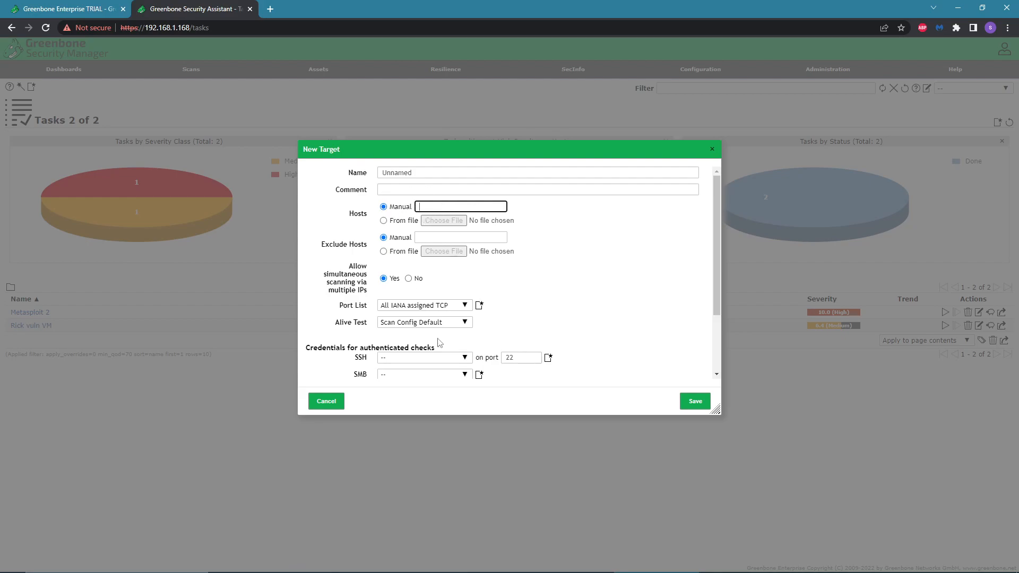
Review the Port List options and credential settings, then cancel the New Target dialog.
{"action": "left_click", "coordinate": [548, 287]}
{"action": "left_click", "coordinate": [464, 305]}
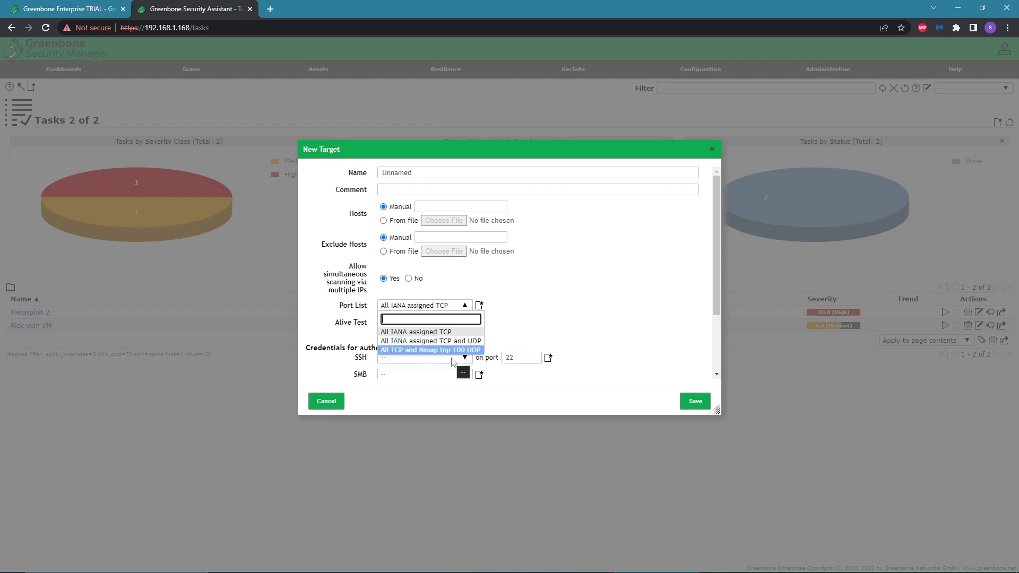
{"action": "left_click", "coordinate": [478, 307]}
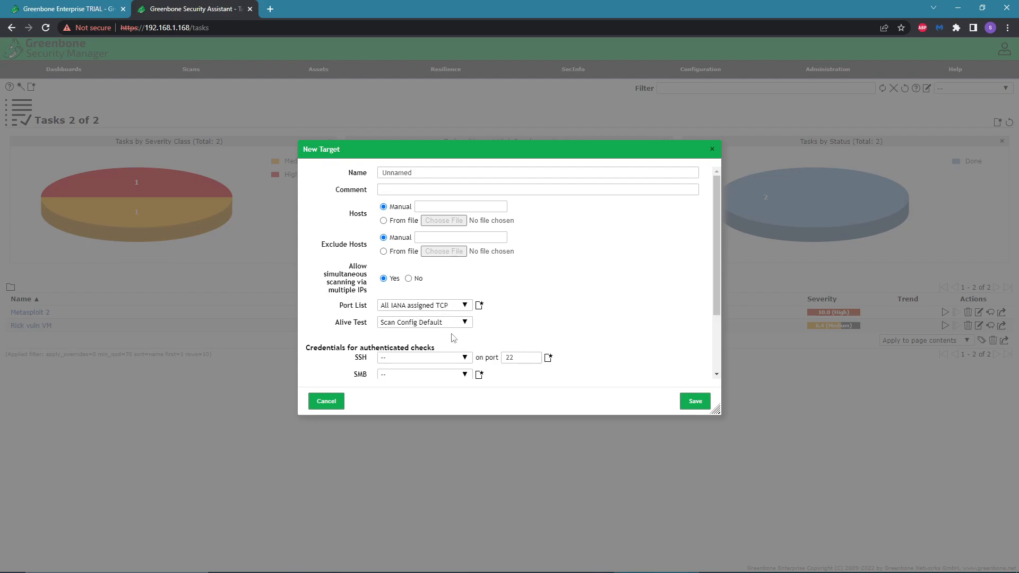
{"action": "scroll", "coordinate": [507, 340], "scroll_direction": "down", "scroll_amount": 2}
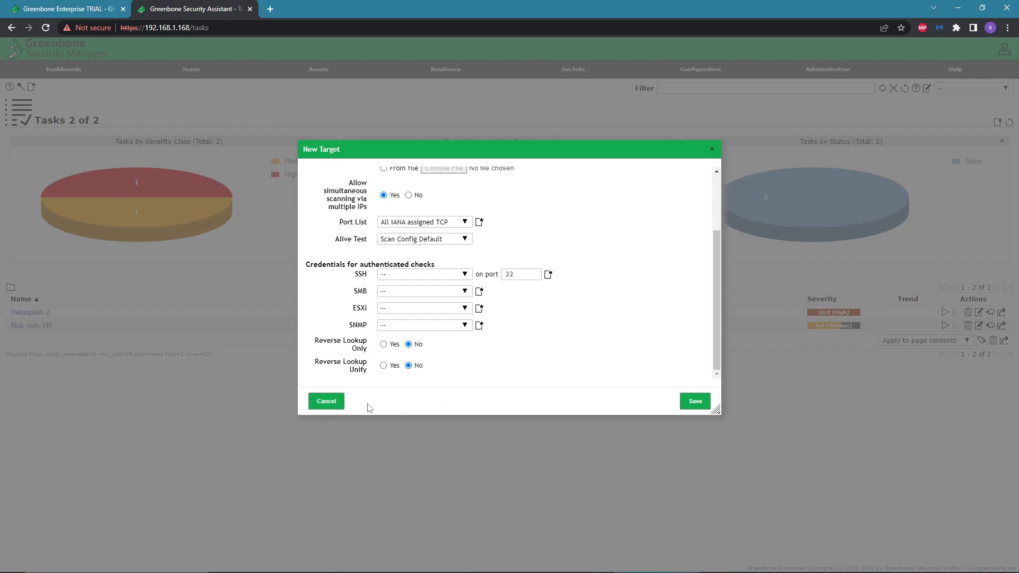
{"action": "scroll", "coordinate": [424, 366], "scroll_direction": "up", "scroll_amount": 3}
{"action": "left_click", "coordinate": [327, 403]}
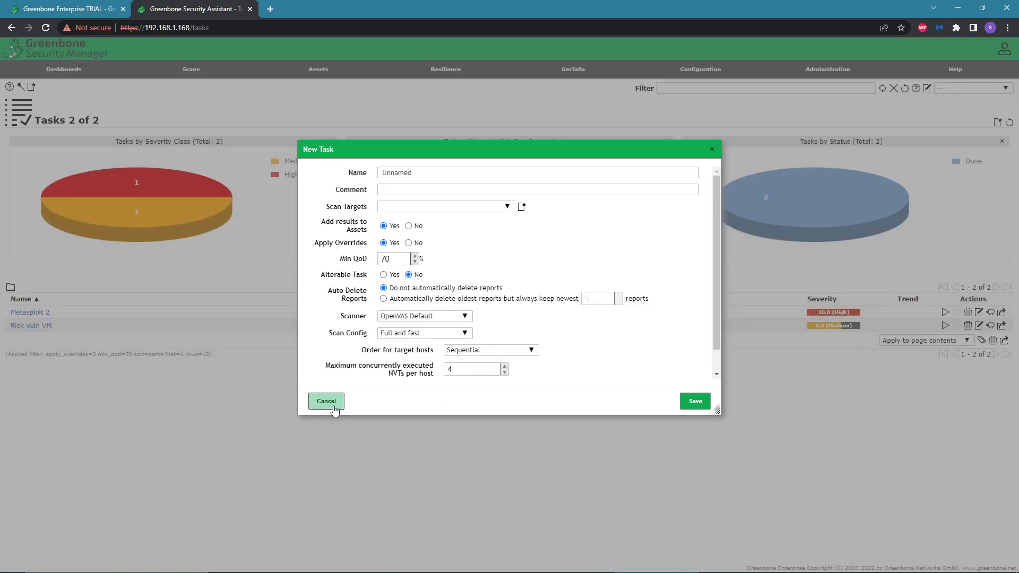
Choose Metasploit as the scan target in the New Task form.
{"action": "left_click", "coordinate": [503, 209]}
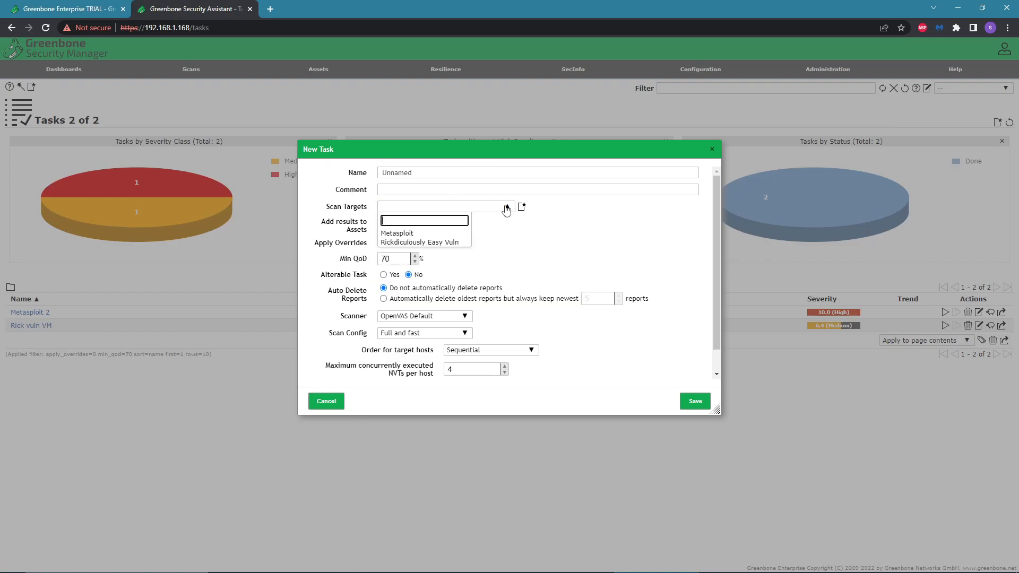
{"action": "left_click", "coordinate": [420, 235]}
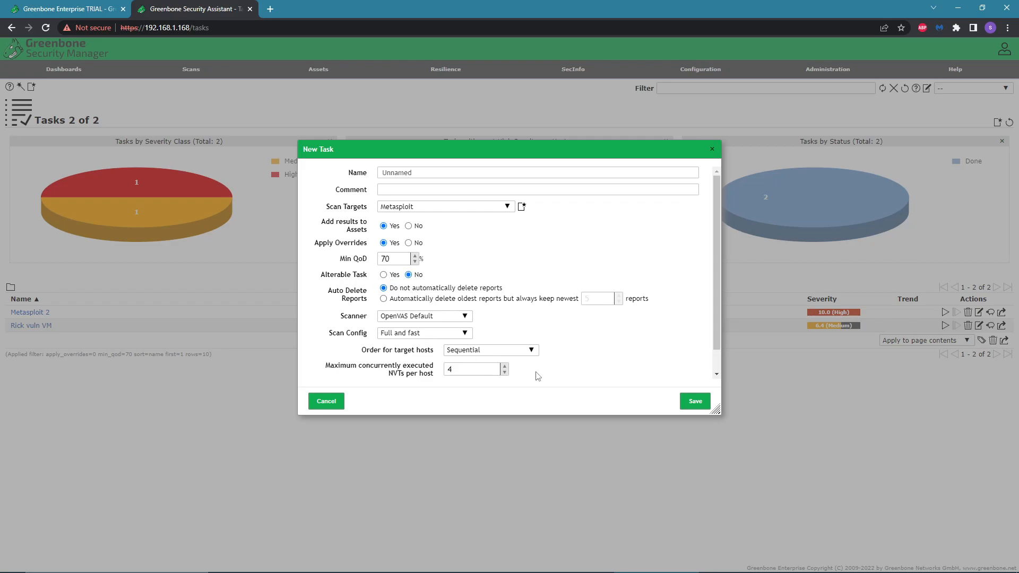
Review the Scanner and Scan Config choices, then close the New Task dialog without saving.
{"action": "scroll", "coordinate": [486, 333], "scroll_direction": "down", "scroll_amount": 1}
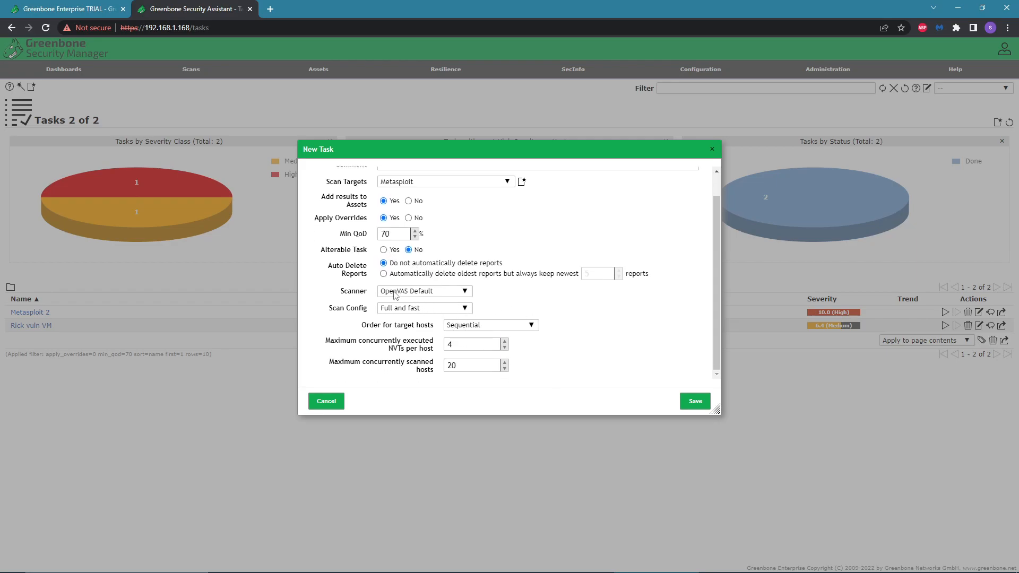
{"action": "left_click", "coordinate": [466, 293]}
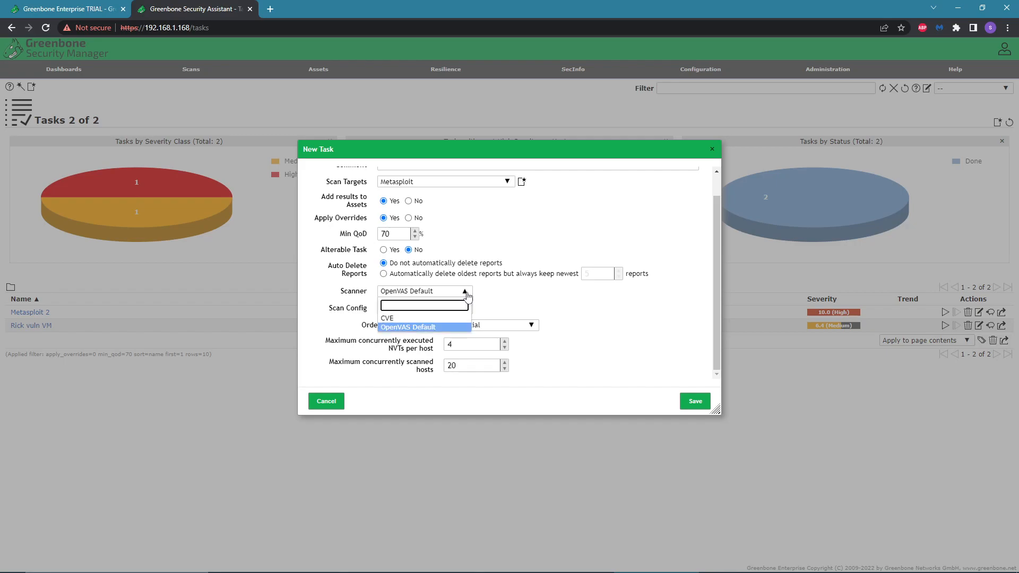
{"action": "left_click", "coordinate": [499, 300]}
{"action": "left_click", "coordinate": [441, 309]}
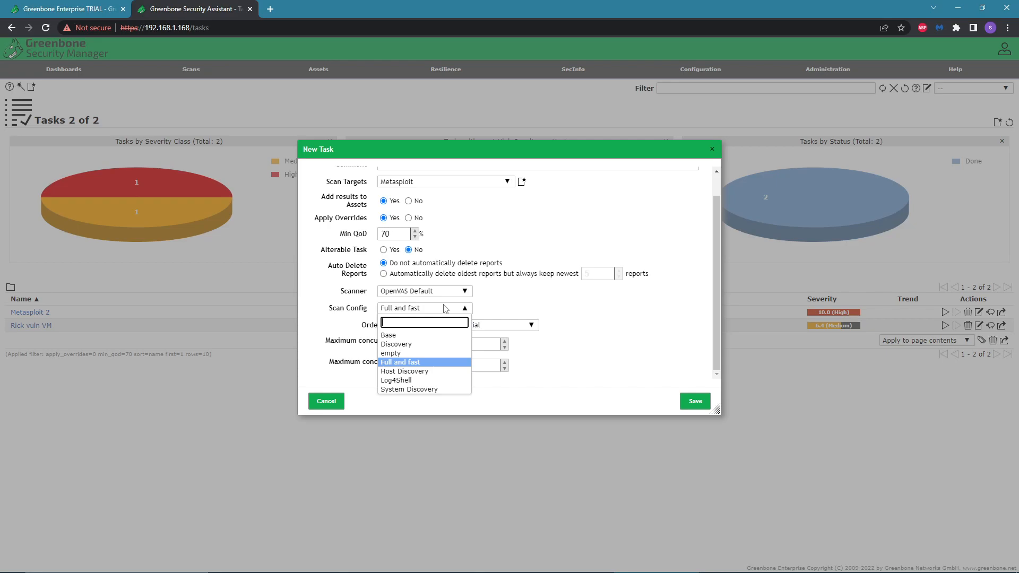
{"action": "left_click", "coordinate": [505, 313]}
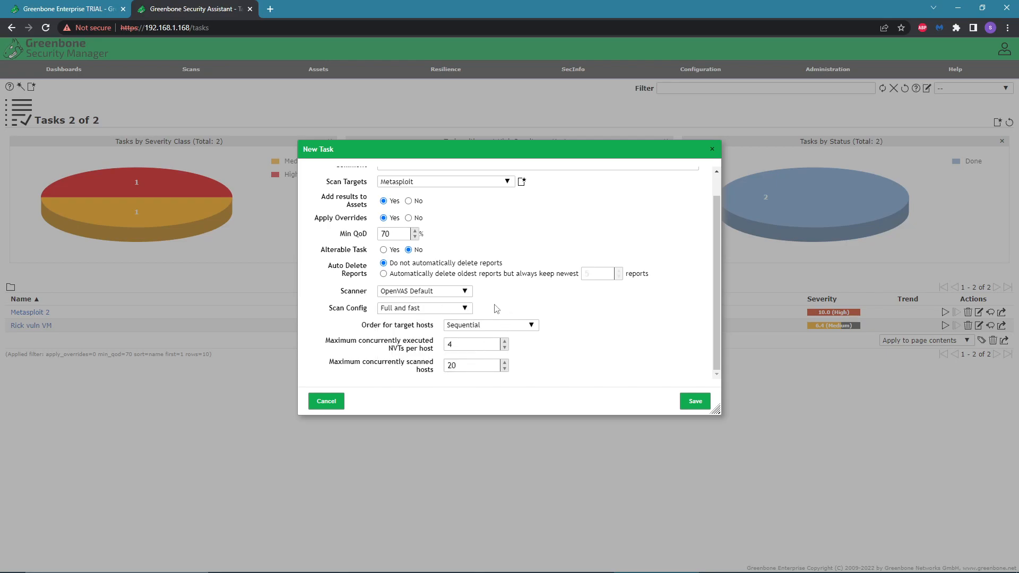
{"action": "scroll", "coordinate": [542, 375], "scroll_direction": "up", "scroll_amount": 2}
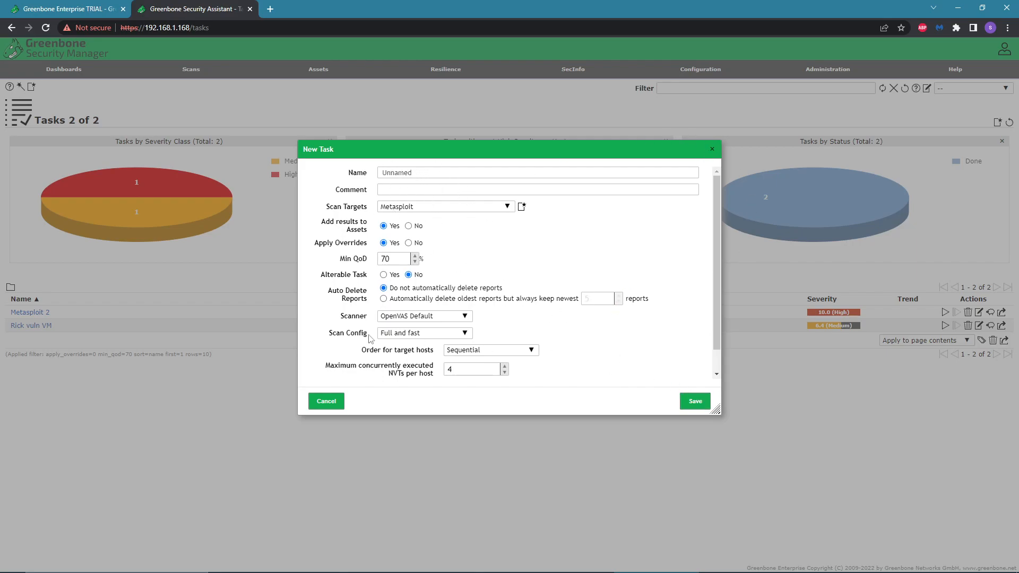
{"action": "left_click", "coordinate": [712, 150]}
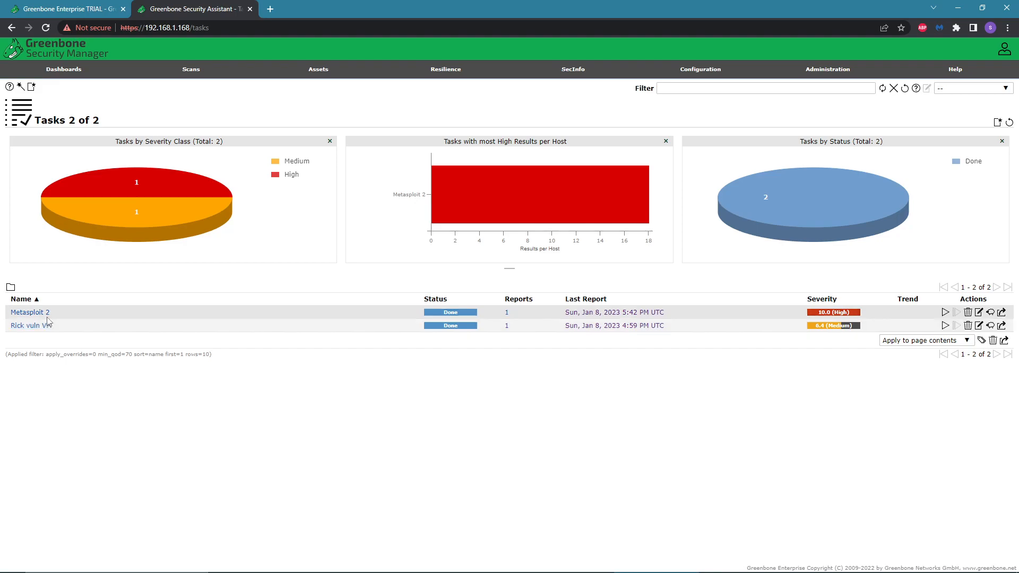
Open VirtualBox Manager, view the Metasploitable 2 machine's details, and close the manager.
{"action": "mouse_move", "coordinate": [200, 73]}
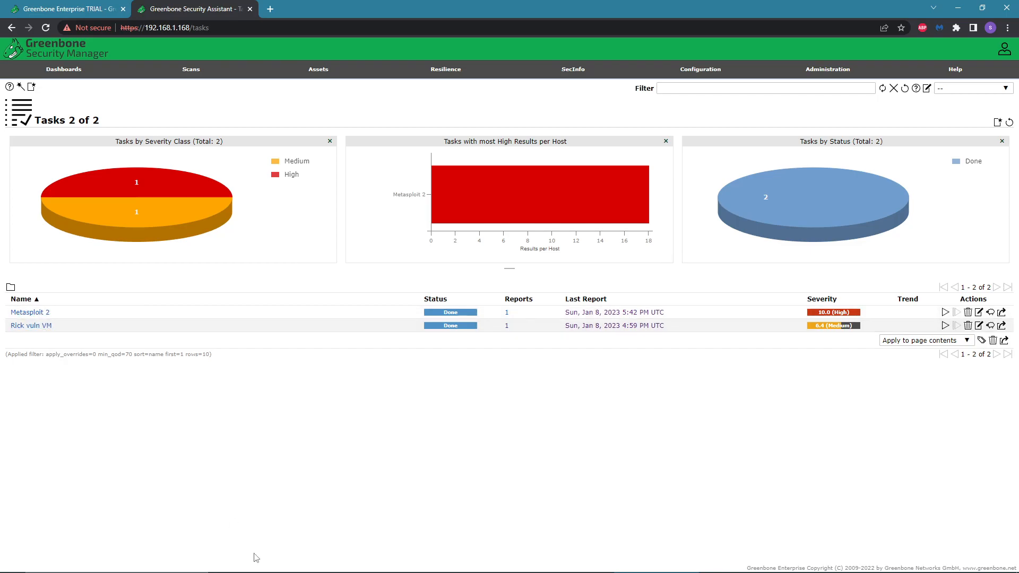
{"action": "left_click", "coordinate": [522, 568]}
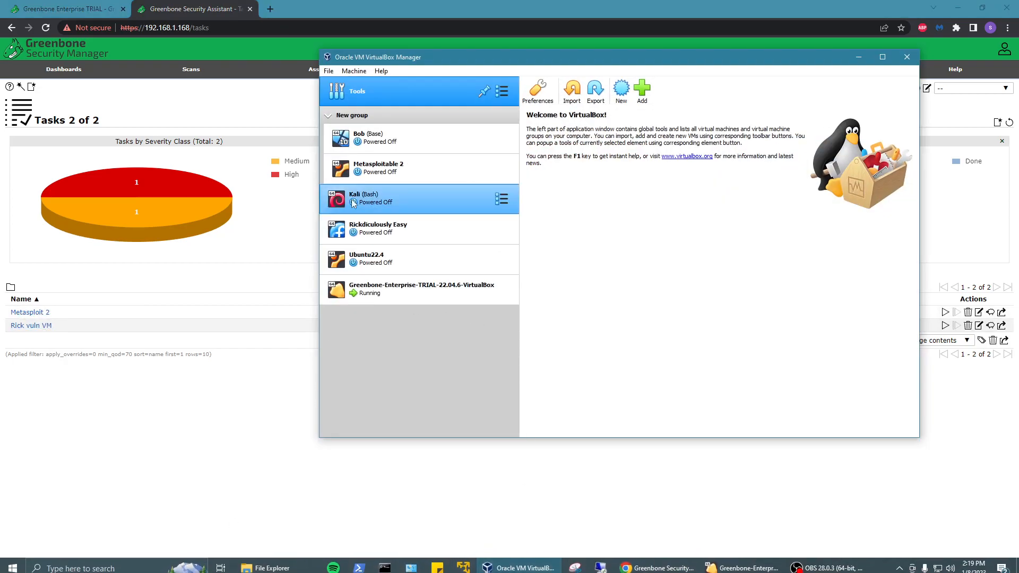
{"action": "left_click", "coordinate": [393, 175]}
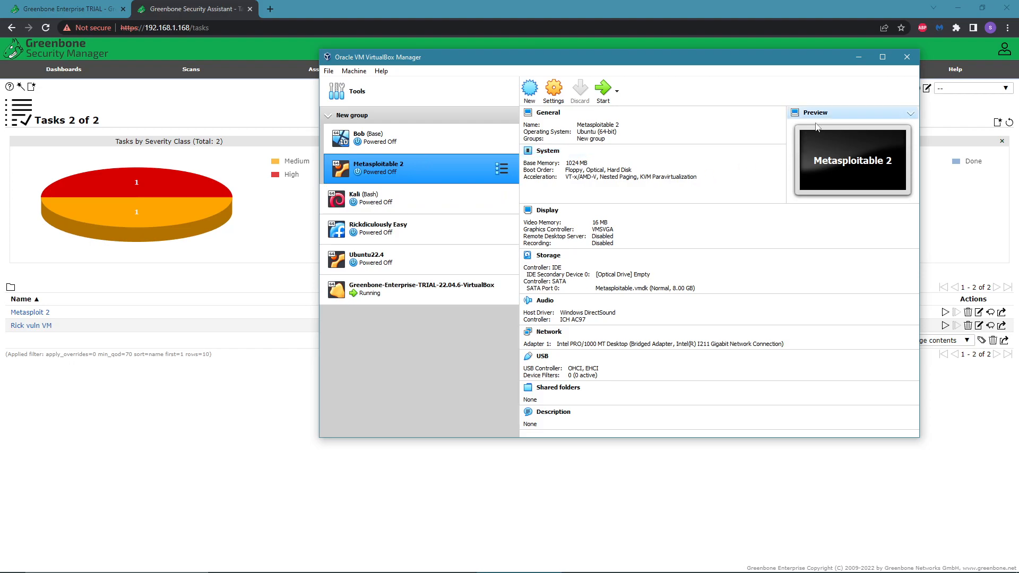
{"action": "left_click", "coordinate": [907, 58]}
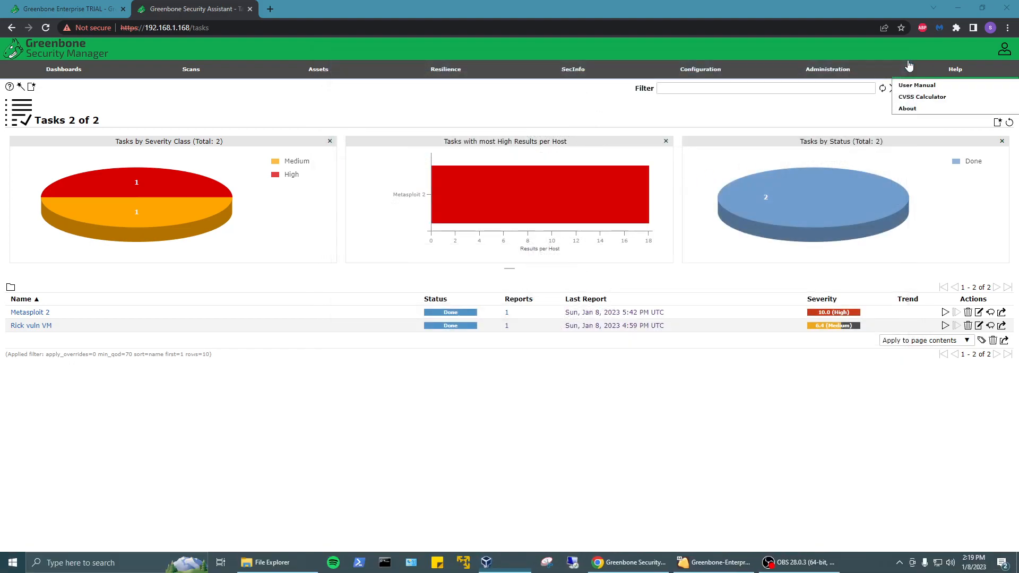
Open the Metasploit 2 scan report from the Reports list and view its Hosts tab.
{"action": "mouse_move", "coordinate": [192, 73]}
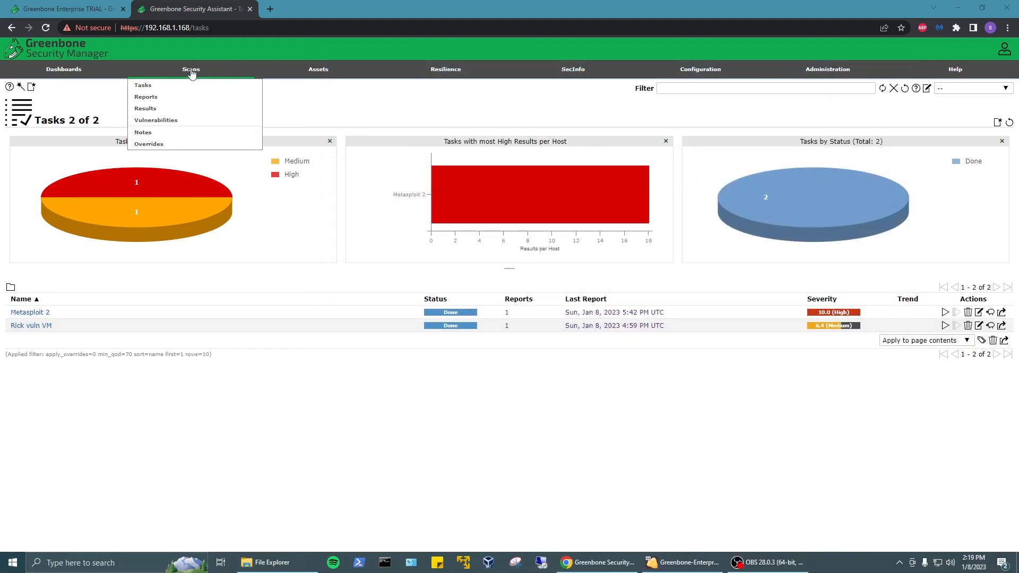
{"action": "left_click", "coordinate": [157, 99]}
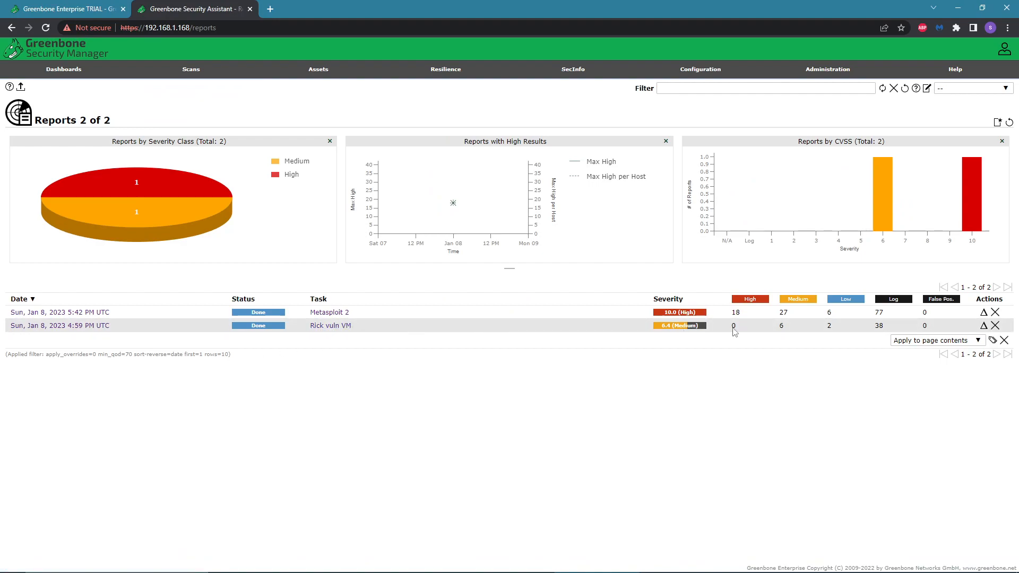
{"action": "left_click", "coordinate": [79, 313]}
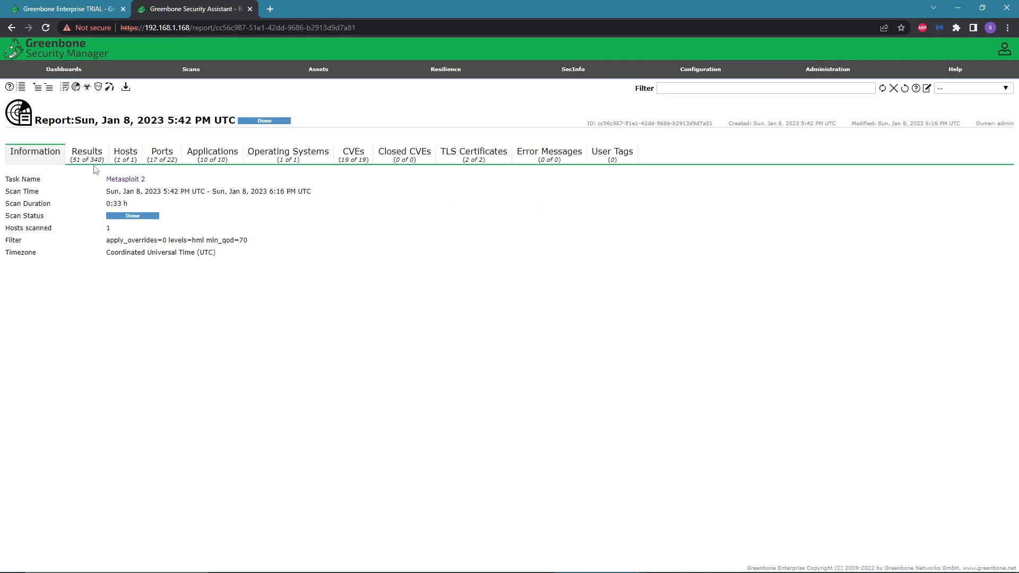
{"action": "left_click", "coordinate": [123, 162]}
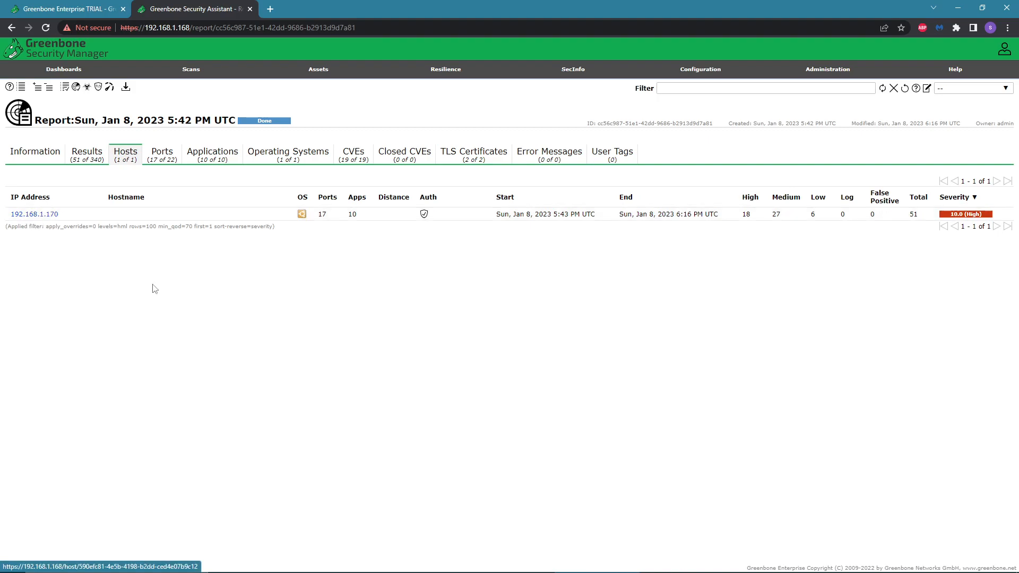
Switch to the report's Results tab and expand the FTP Brute Force Logins Reporting finding.
{"action": "mouse_move", "coordinate": [452, 570]}
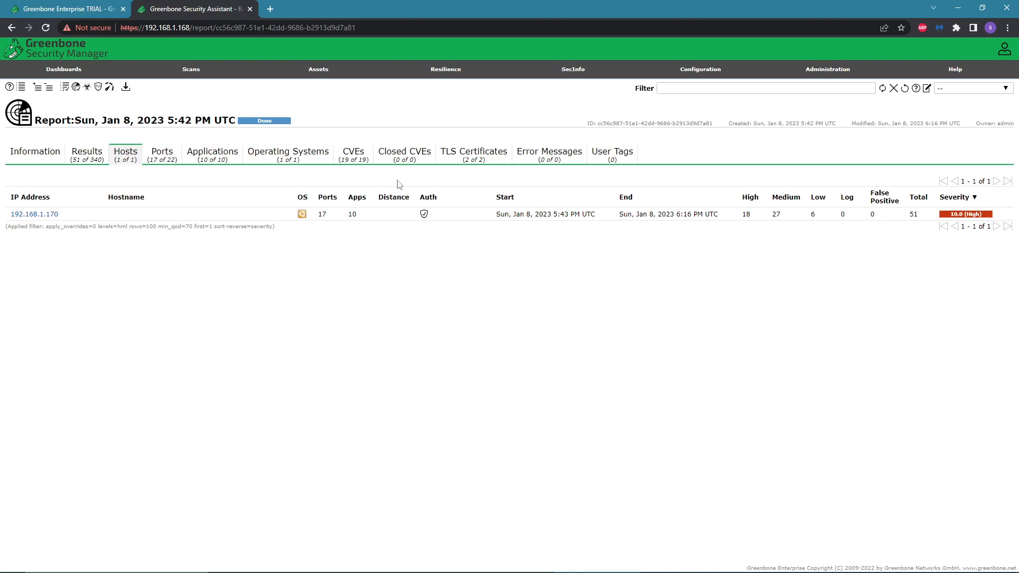
{"action": "left_click", "coordinate": [84, 161]}
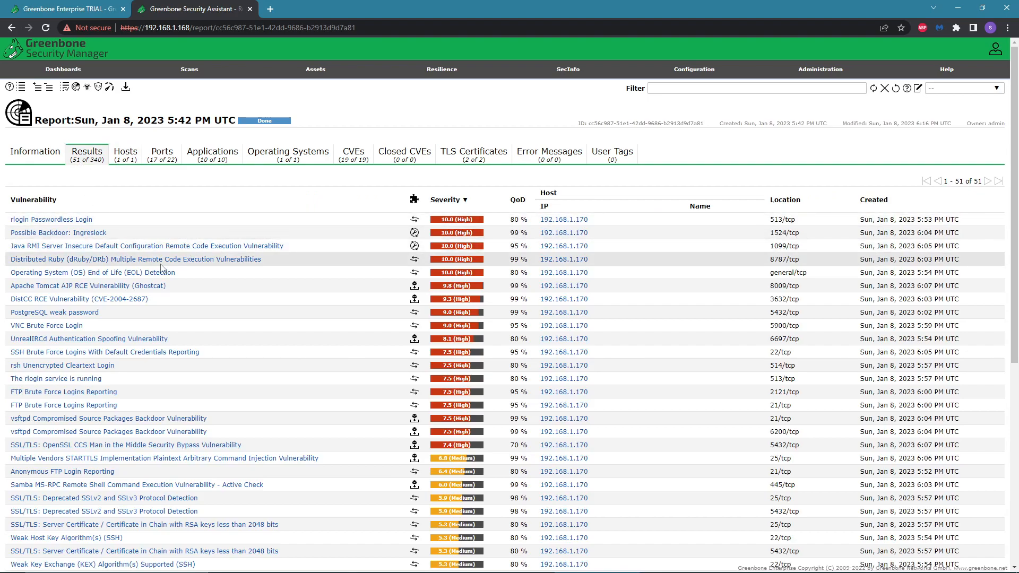
{"action": "scroll", "coordinate": [170, 247], "scroll_direction": "down", "scroll_amount": 5}
{"action": "scroll", "coordinate": [209, 298], "scroll_direction": "up", "scroll_amount": 5}
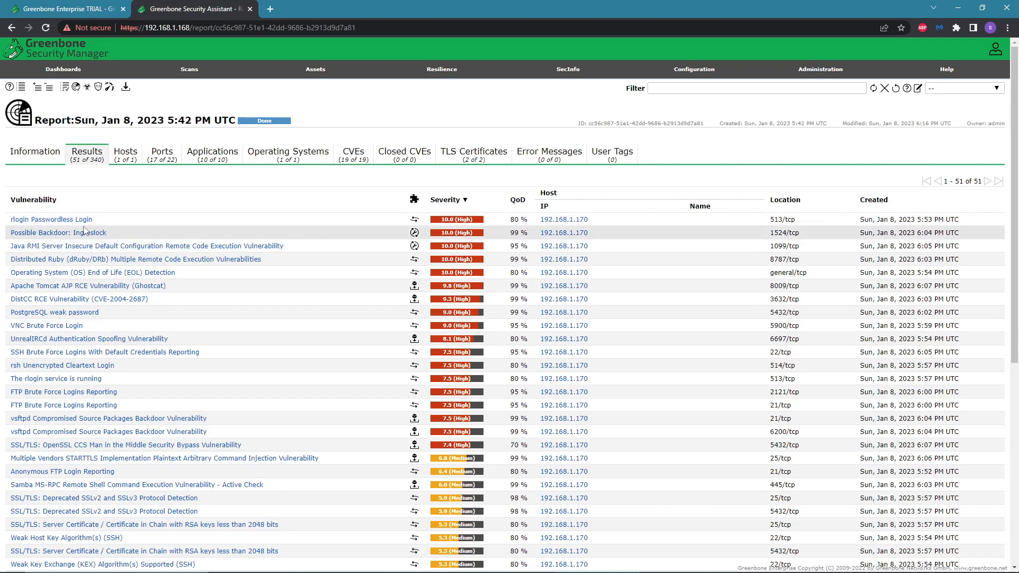
{"action": "left_click", "coordinate": [91, 395]}
{"action": "scroll", "coordinate": [291, 251], "scroll_direction": "down", "scroll_amount": 3}
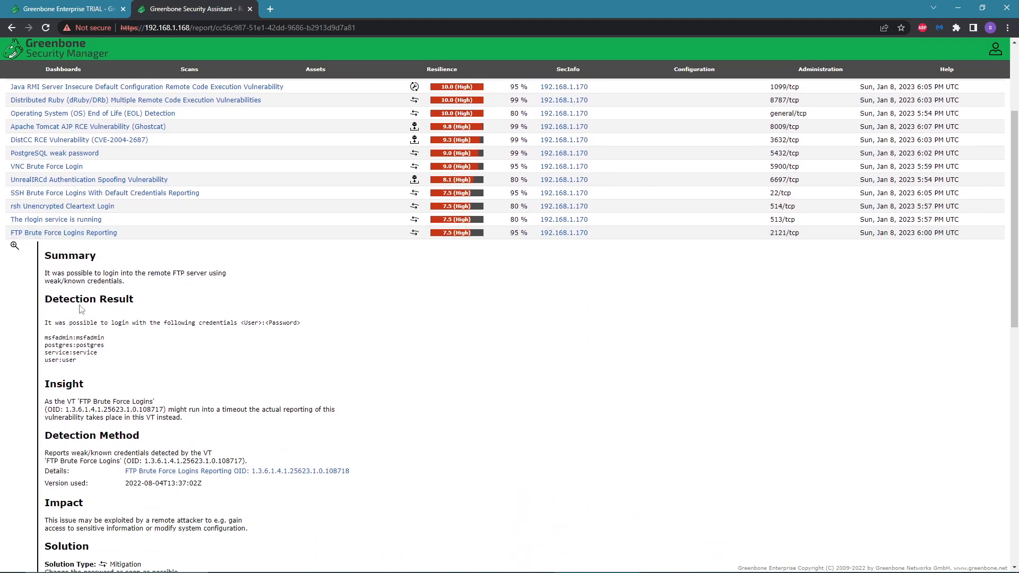
Read through the FTP Brute Force Logins Reporting finding's detection result, insight, impact, solution and references.
{"action": "scroll", "coordinate": [122, 302], "scroll_direction": "down", "scroll_amount": 1}
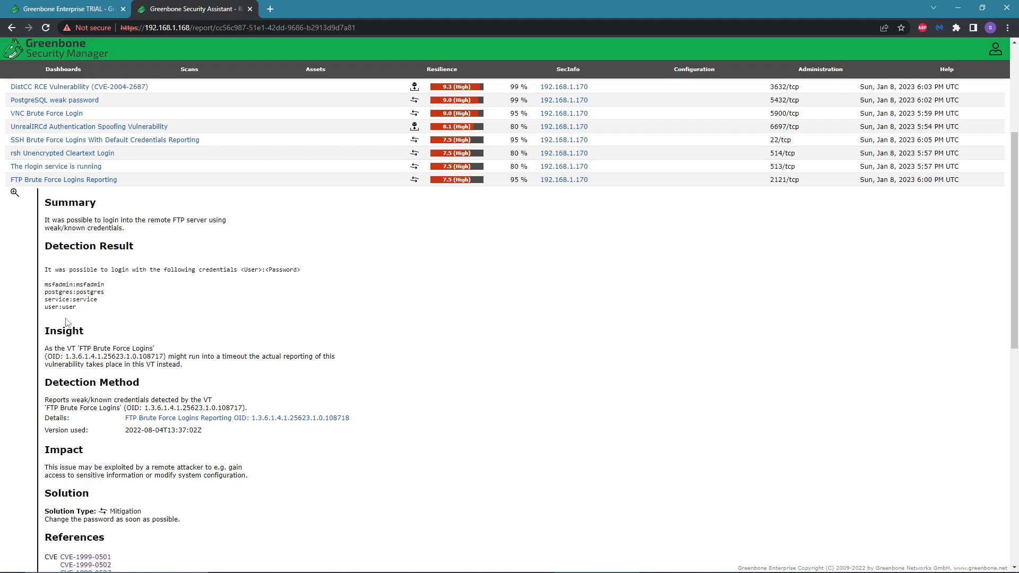
{"action": "scroll", "coordinate": [68, 321], "scroll_direction": "down", "scroll_amount": 1}
{"action": "left_click_drag", "start_coordinate": [44, 233], "coordinate": [108, 260]}
{"action": "left_click", "coordinate": [72, 239]}
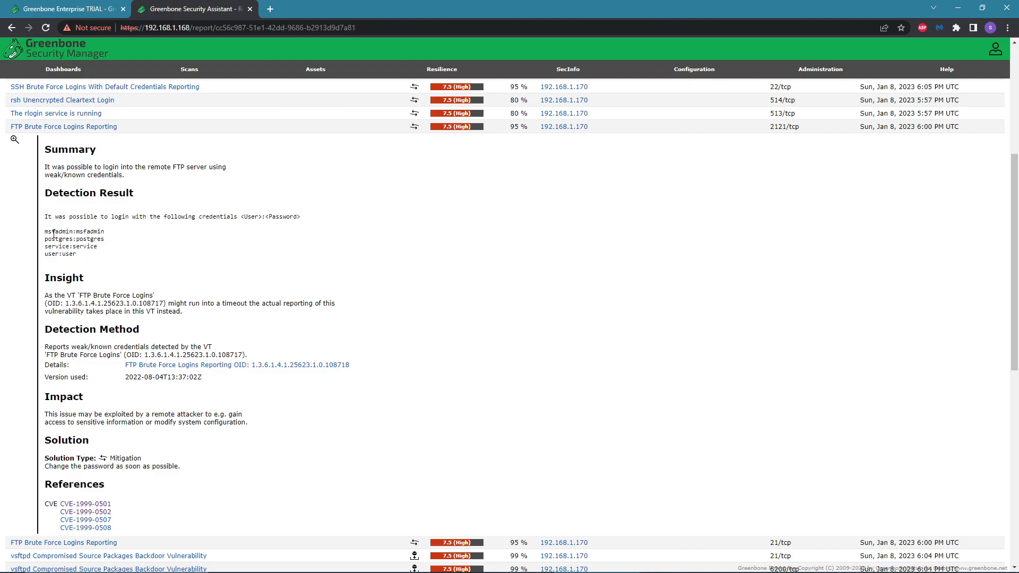
{"action": "left_click_drag", "start_coordinate": [47, 232], "coordinate": [106, 236]}
{"action": "left_click", "coordinate": [111, 235]}
{"action": "mouse_move", "coordinate": [333, 571]}
{"action": "scroll", "coordinate": [63, 327], "scroll_direction": "down", "scroll_amount": 2}
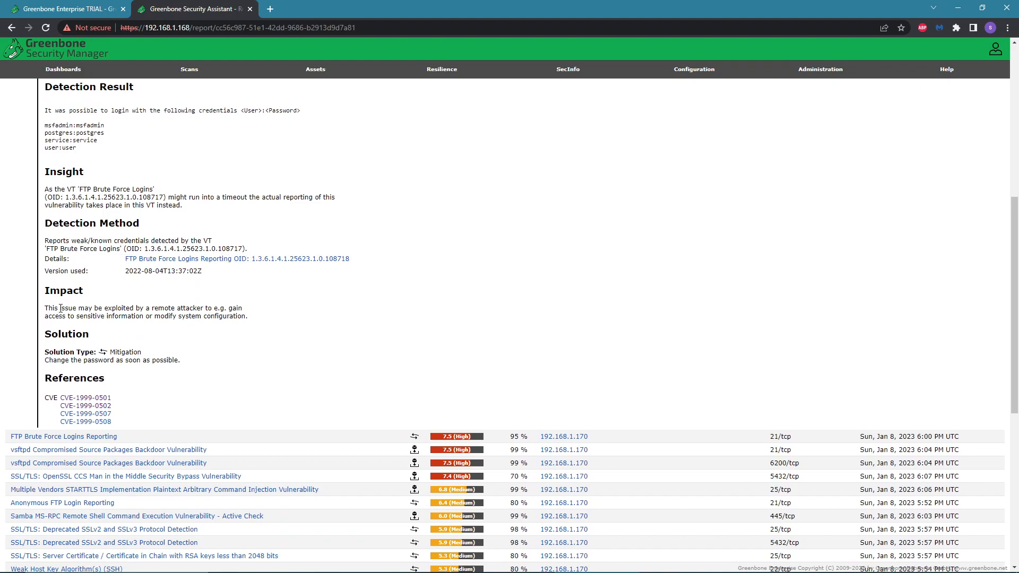
{"action": "left_click_drag", "start_coordinate": [47, 294], "coordinate": [92, 291]}
{"action": "left_click_drag", "start_coordinate": [50, 362], "coordinate": [153, 361]}
{"action": "left_click", "coordinate": [183, 361]}
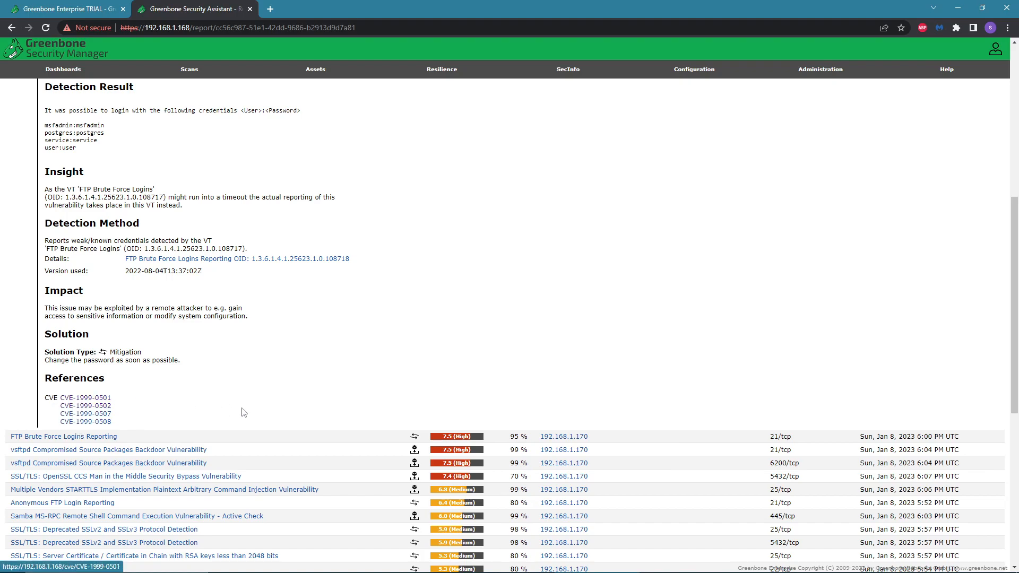
Open the CVE-1999-0501 reference, follow its X-Force Exchange link in a new window, and close that window.
{"action": "left_click", "coordinate": [80, 398]}
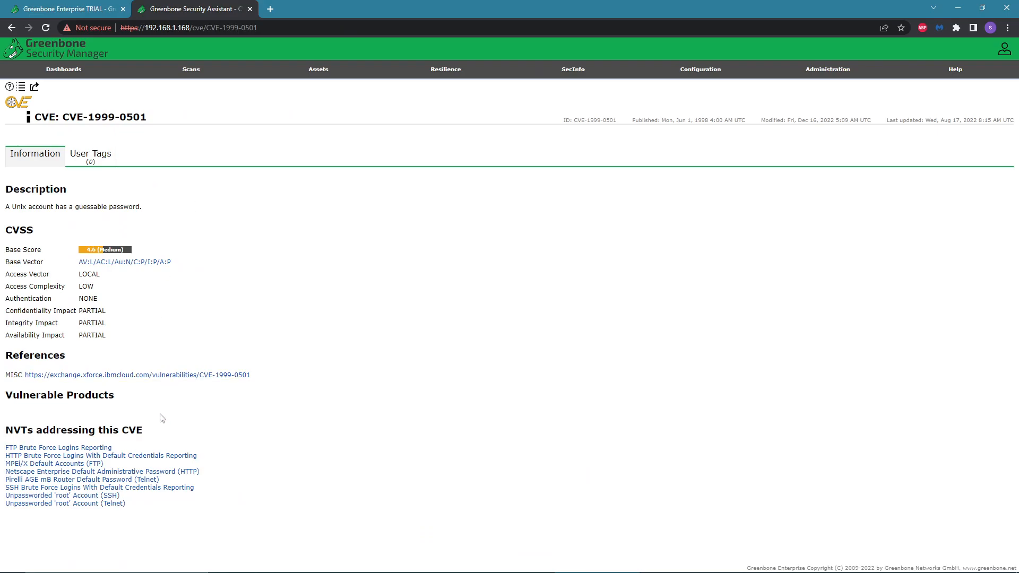
{"action": "left_click", "coordinate": [125, 375]}
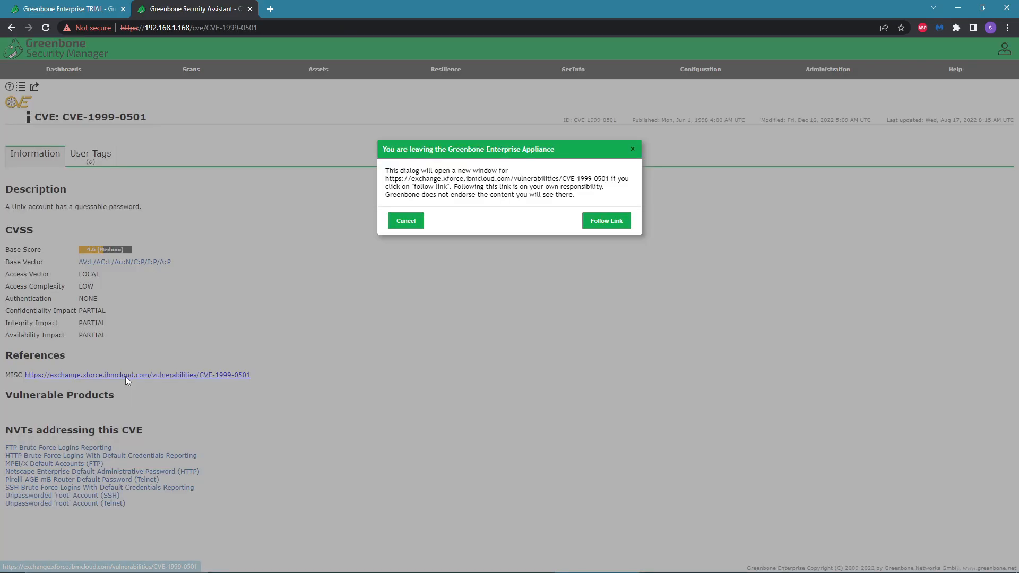
{"action": "left_click", "coordinate": [606, 220]}
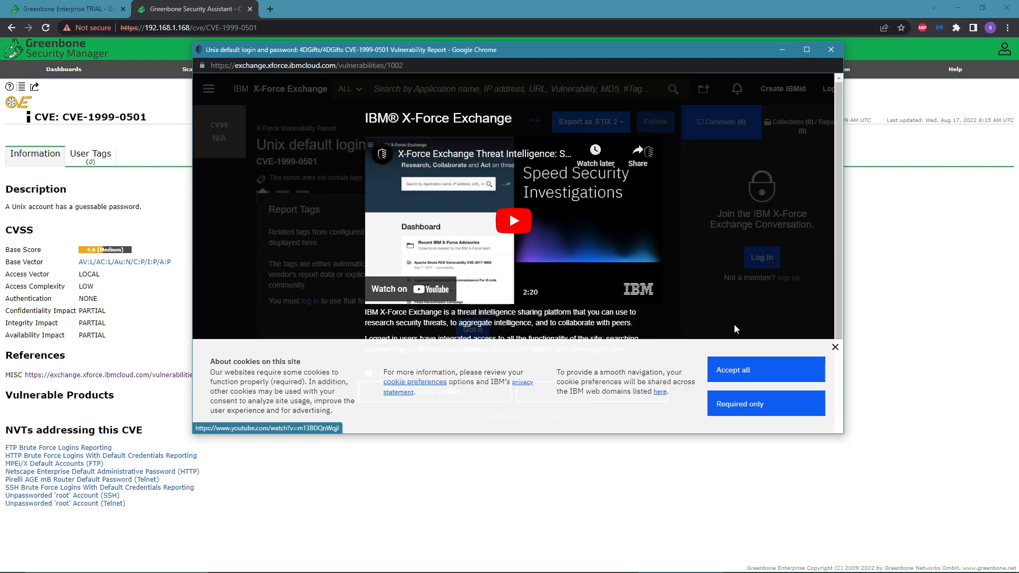
{"action": "left_click", "coordinate": [835, 347]}
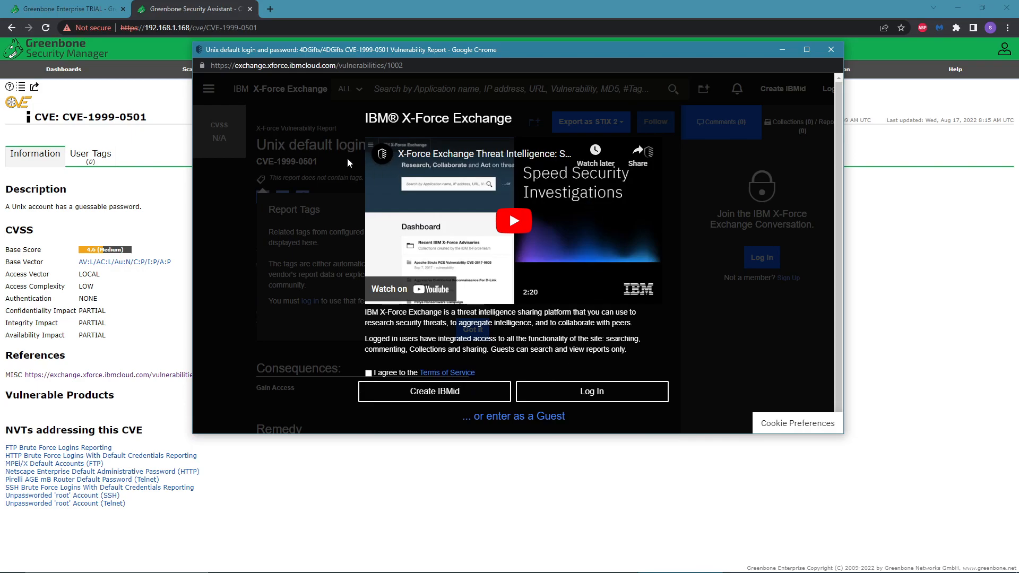
{"action": "left_click", "coordinate": [830, 50]}
Open the Netcraft site report page from the Cyber Security bookmarks in a new tab, then close the tab.
{"action": "left_click", "coordinate": [269, 10]}
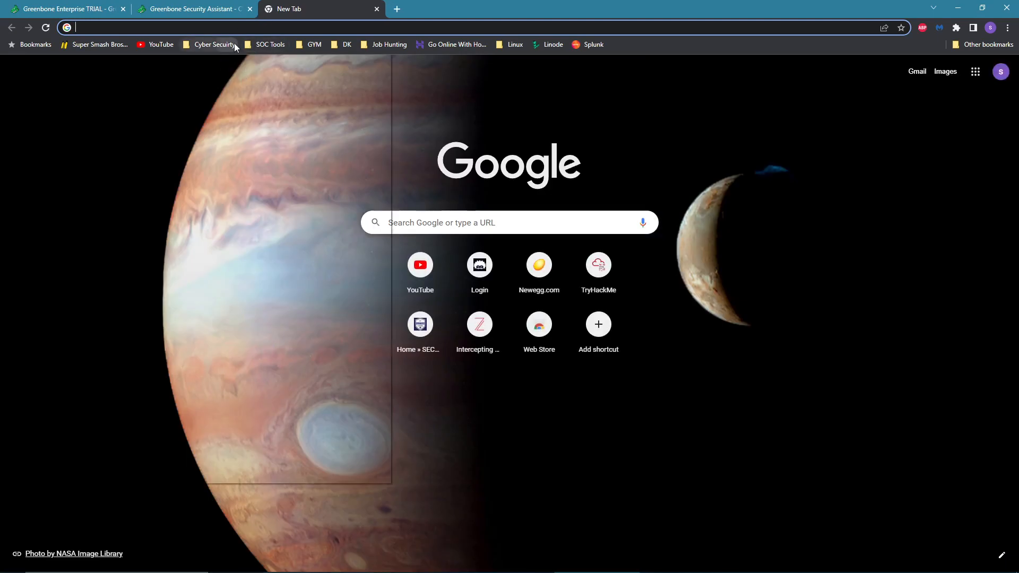
{"action": "left_click", "coordinate": [234, 44]}
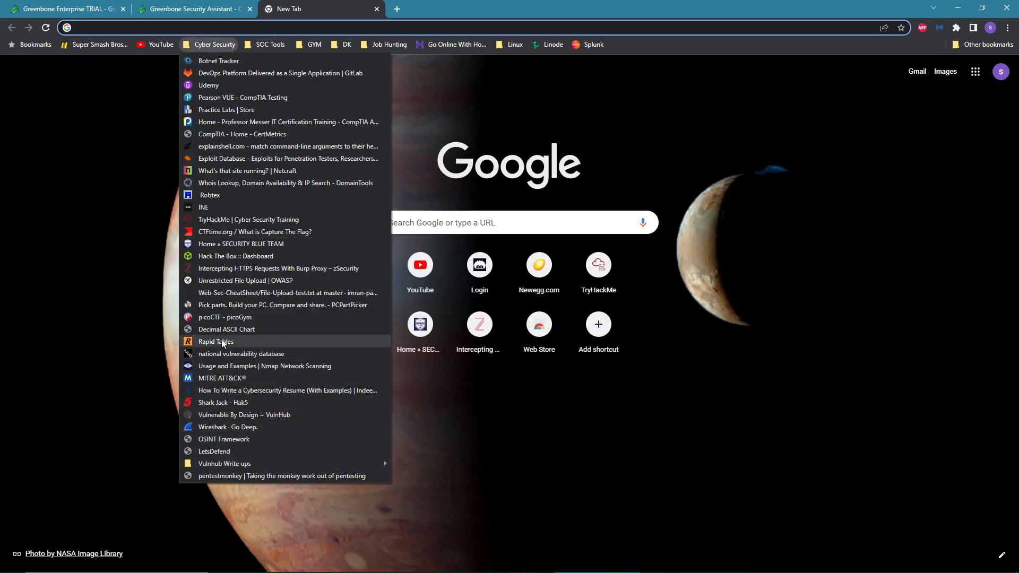
{"action": "left_click", "coordinate": [217, 170]}
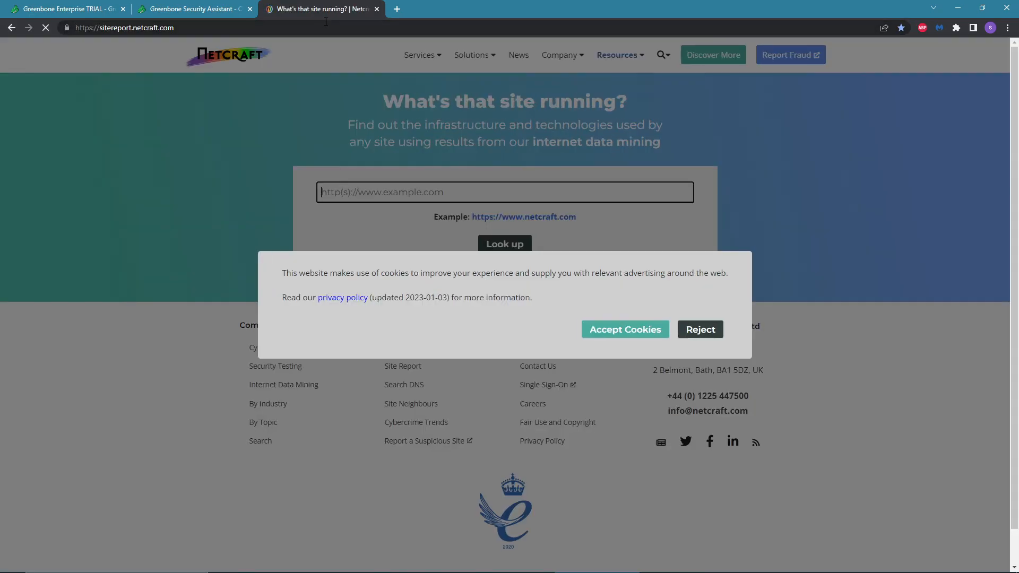
{"action": "left_click", "coordinate": [376, 9]}
Open Exploit Database from the Cyber Security bookmarks in a new tab, browse its exploit list, and close the tab.
{"action": "left_click", "coordinate": [270, 9]}
{"action": "left_click", "coordinate": [209, 44]}
{"action": "left_click", "coordinate": [208, 159]}
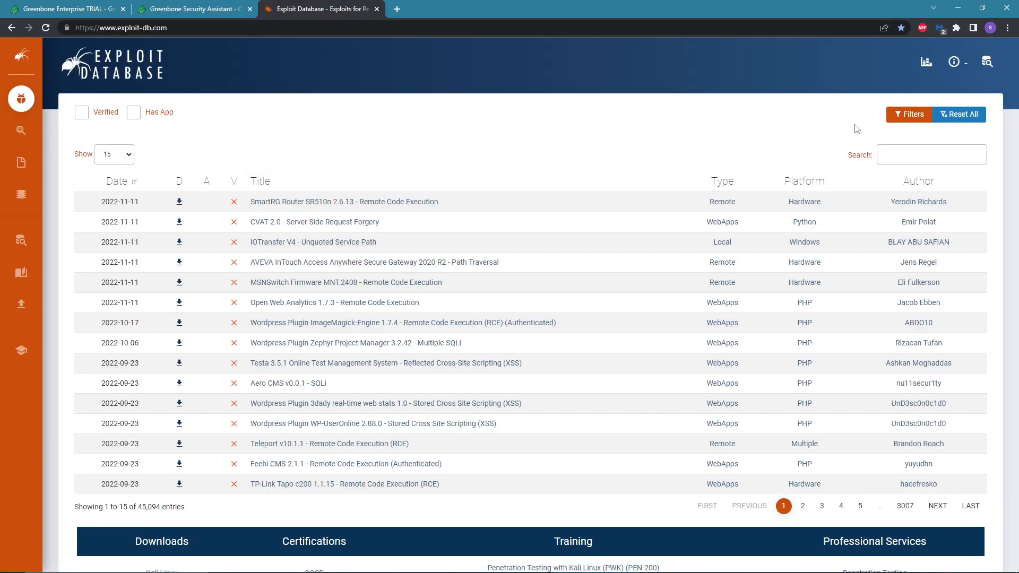
{"action": "scroll", "coordinate": [300, 404], "scroll_direction": "down", "scroll_amount": 2}
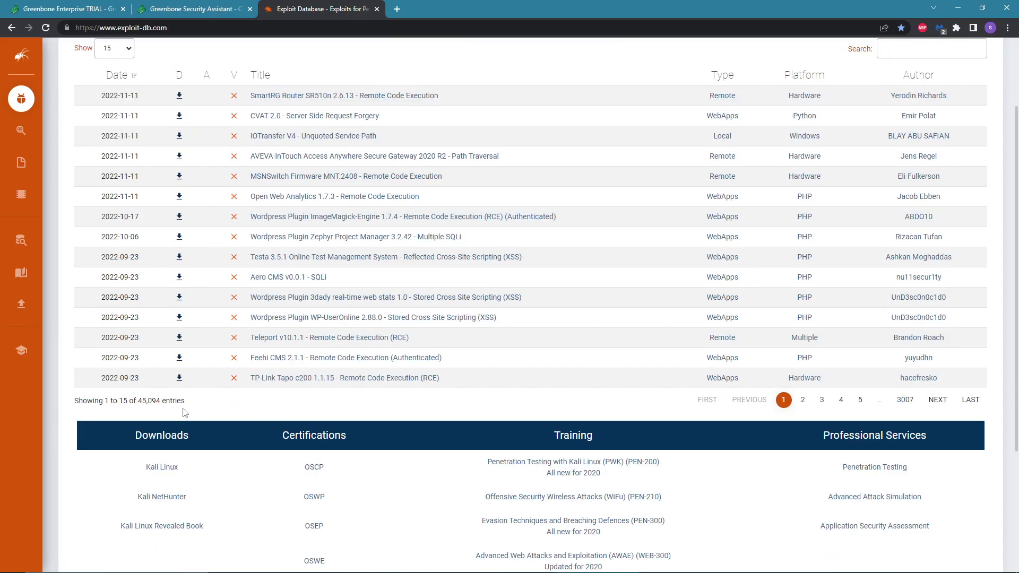
{"action": "scroll", "coordinate": [154, 400], "scroll_direction": "up", "scroll_amount": 2}
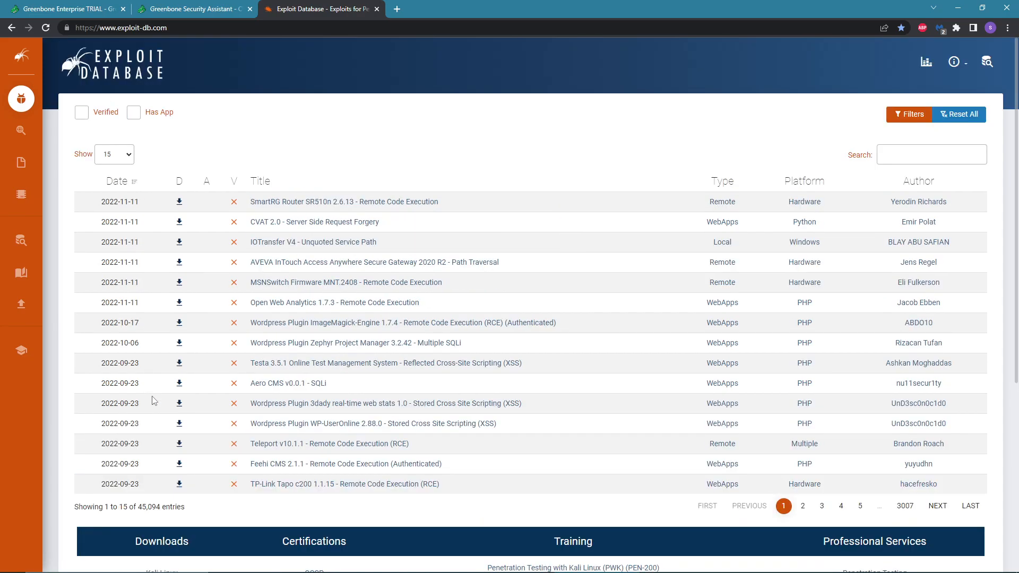
{"action": "left_click", "coordinate": [377, 9]}
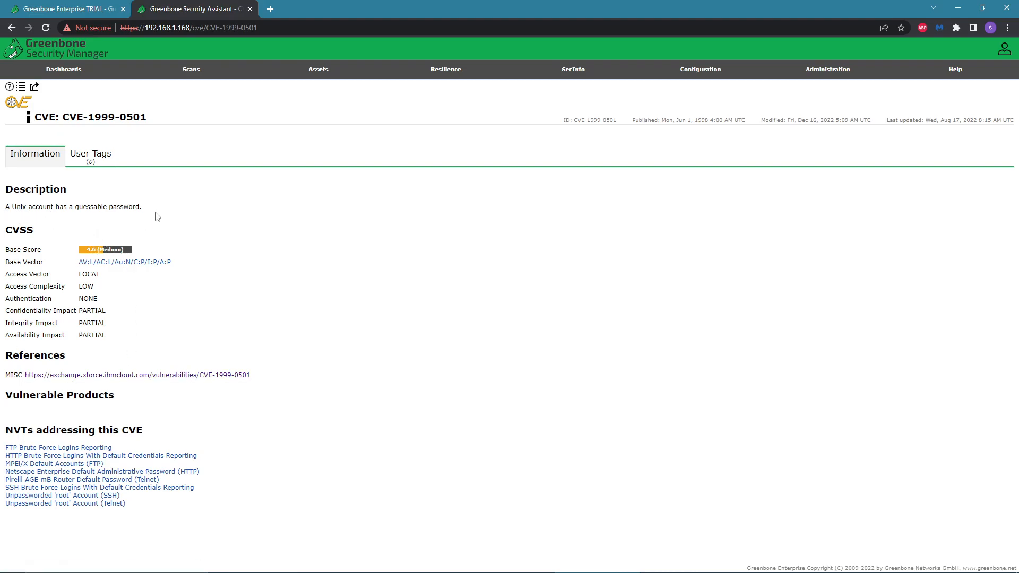
Return to the Metasploit 2 report and scroll through its full Results list.
{"action": "left_click", "coordinate": [13, 29]}
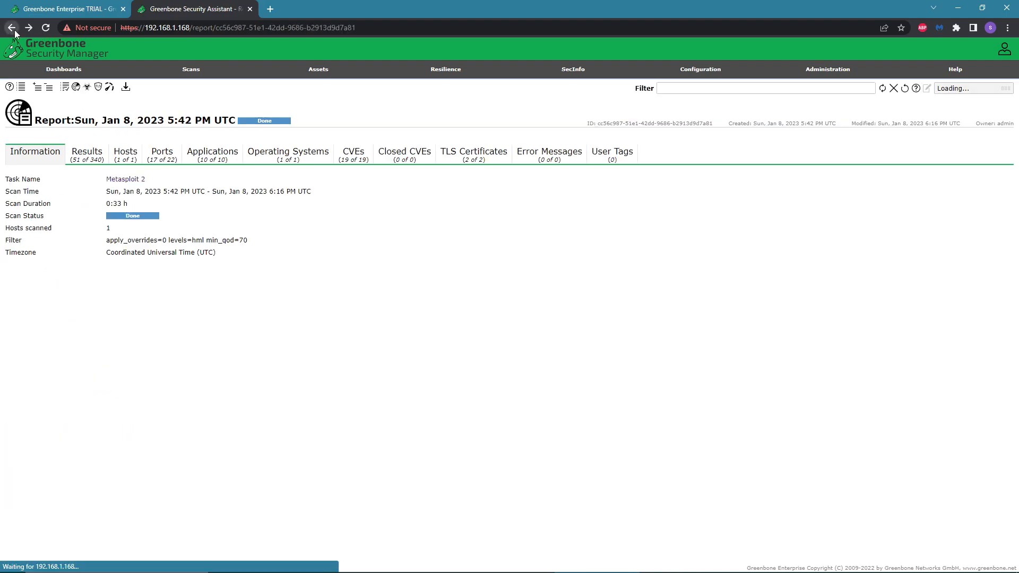
{"action": "left_click", "coordinate": [88, 155]}
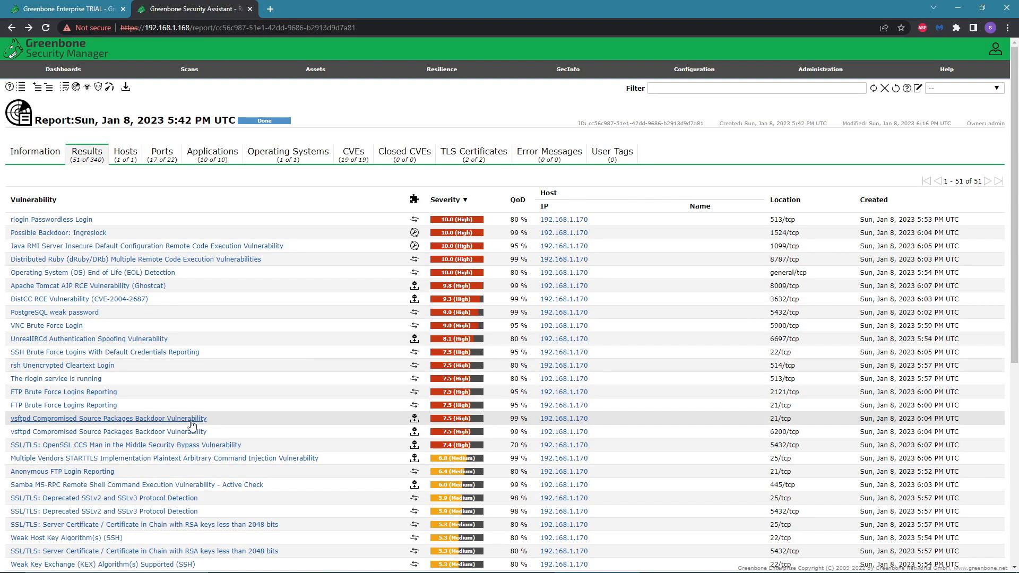
{"action": "scroll", "coordinate": [210, 397], "scroll_direction": "down", "scroll_amount": 4}
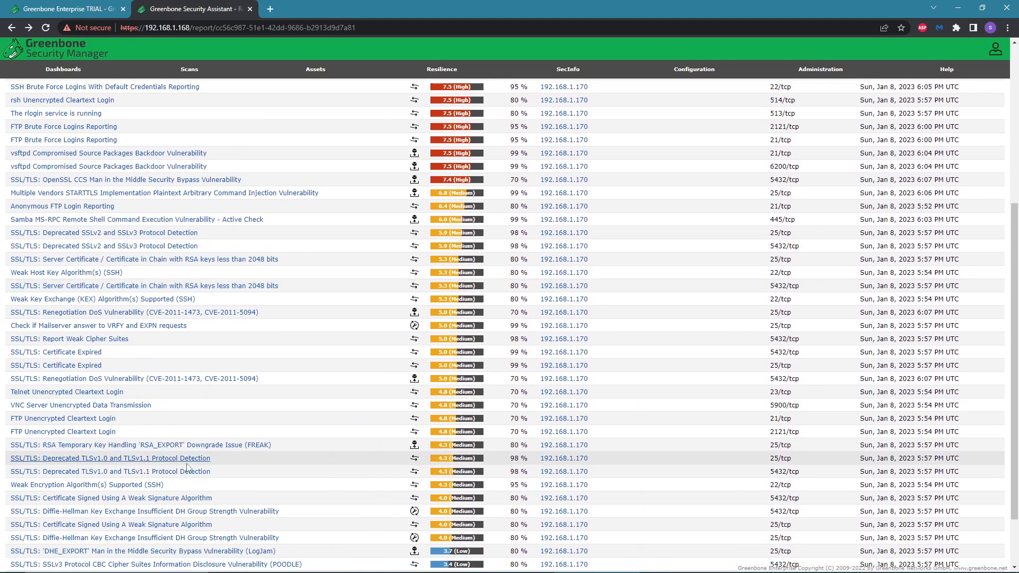
{"action": "scroll", "coordinate": [190, 477], "scroll_direction": "down", "scroll_amount": 3}
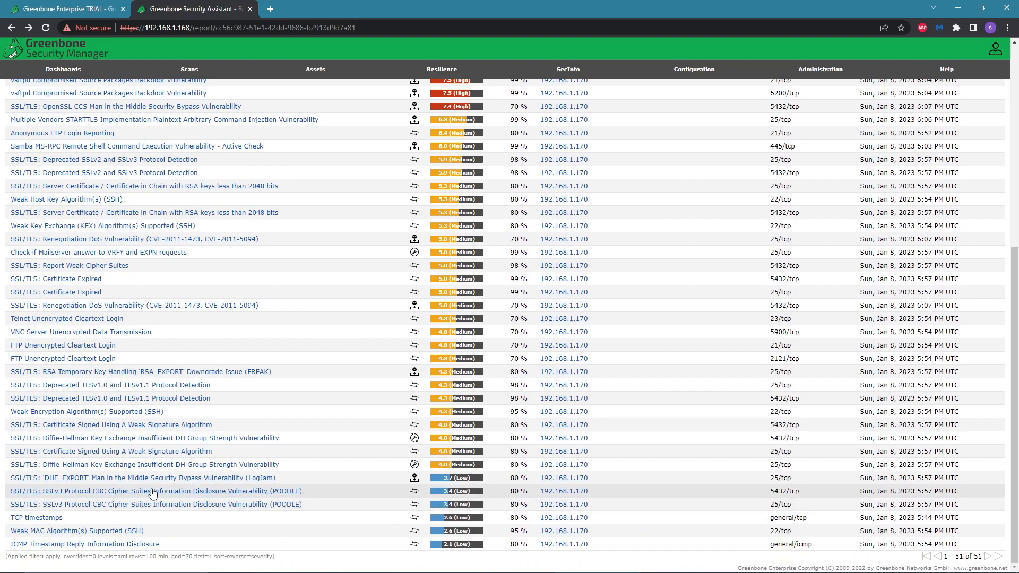
{"action": "scroll", "coordinate": [204, 327], "scroll_direction": "up", "scroll_amount": 7}
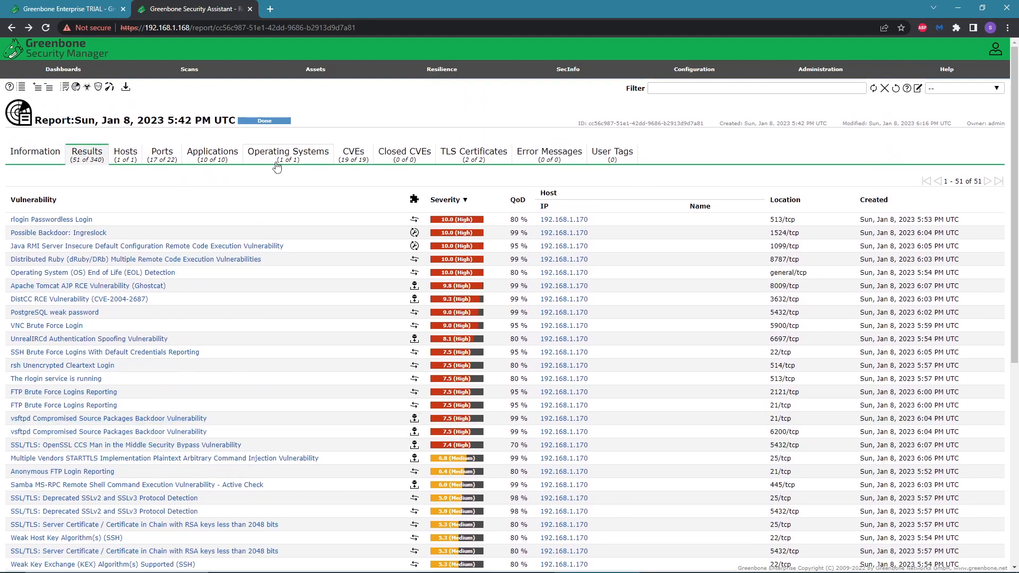
Browse the report's CVEs, TLS Certificates, Applications and Ports tabs.
{"action": "left_click", "coordinate": [276, 166]}
{"action": "left_click", "coordinate": [344, 159]}
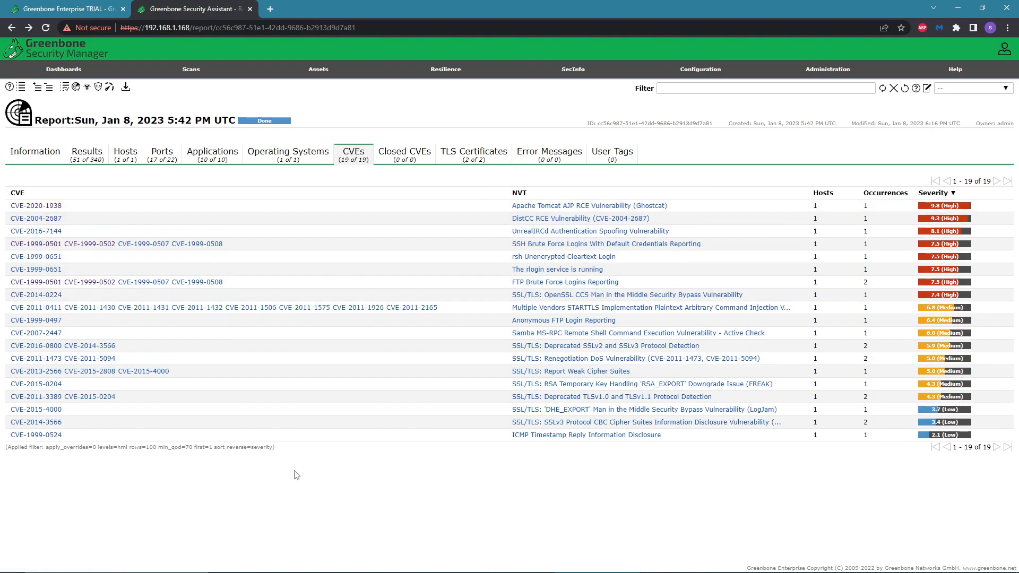
{"action": "left_click", "coordinate": [456, 161]}
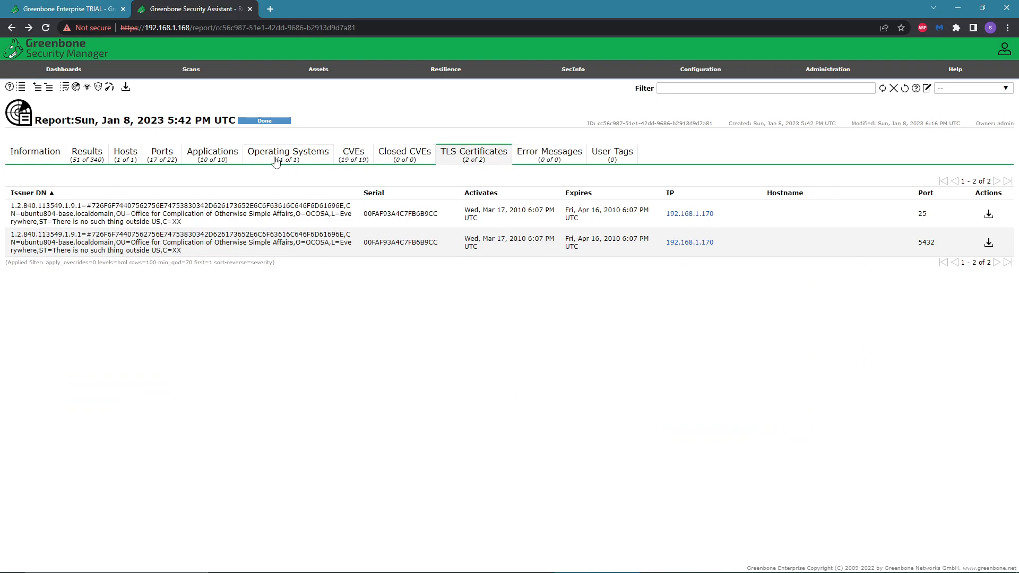
{"action": "left_click", "coordinate": [212, 155]}
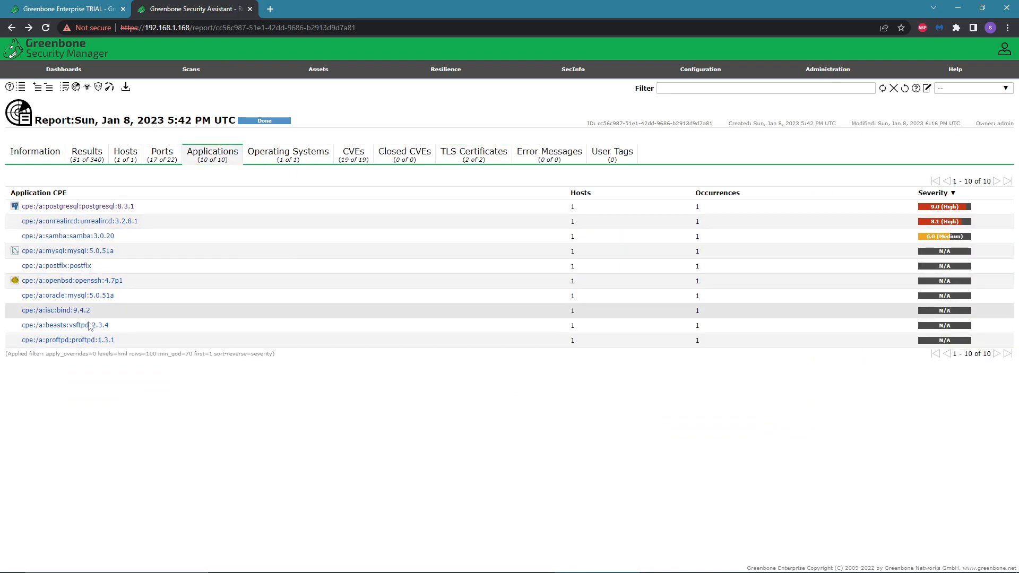
{"action": "left_click", "coordinate": [170, 163]}
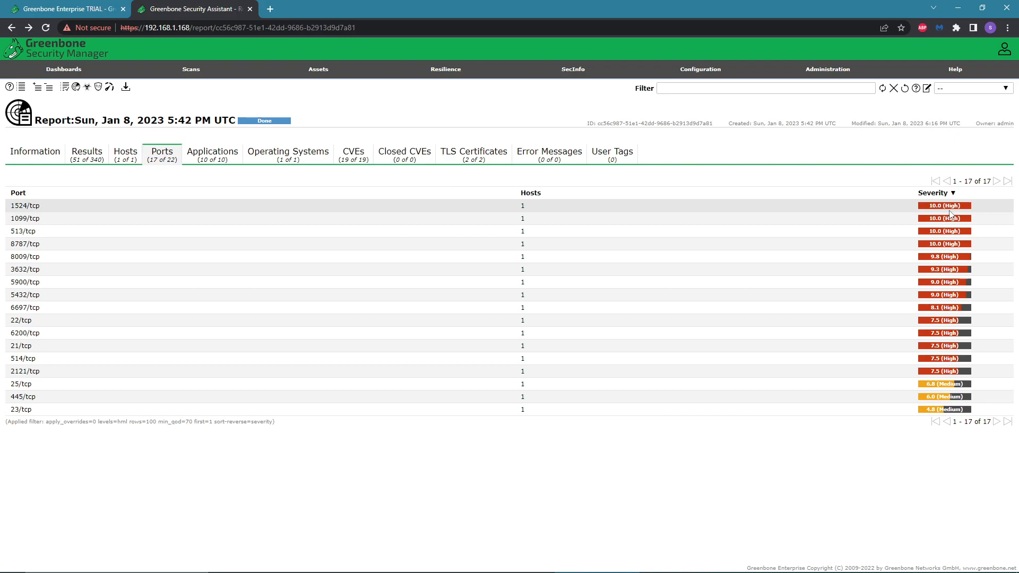
{"action": "left_click_drag", "start_coordinate": [44, 209], "coordinate": [6, 214]}
Go back to the Results tab and expand, then collapse, the Possible Backdoor: Ingreslock finding.
{"action": "left_click", "coordinate": [126, 155]}
{"action": "left_click", "coordinate": [87, 155]}
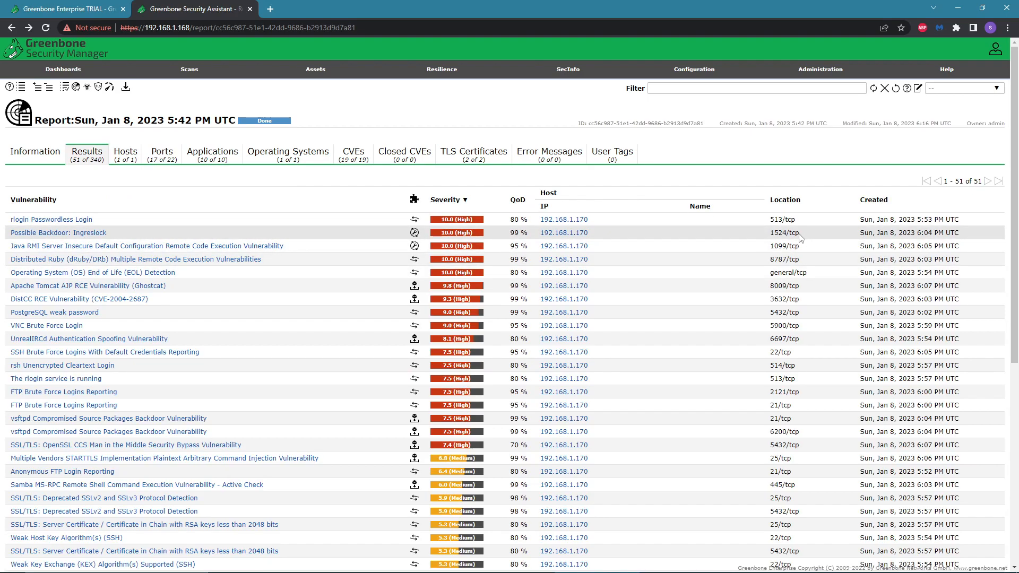
{"action": "left_click", "coordinate": [96, 234]}
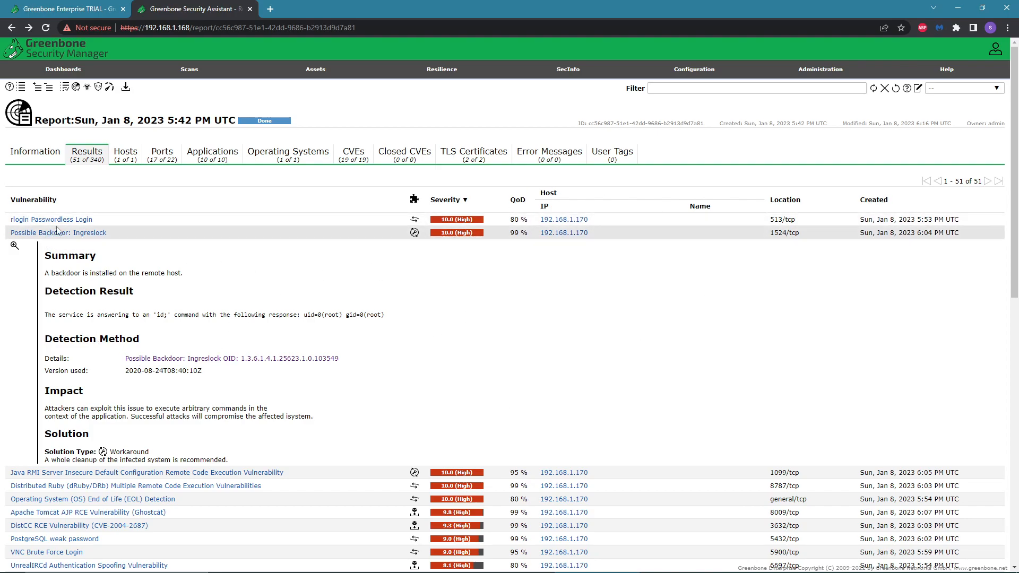
{"action": "left_click", "coordinate": [185, 233]}
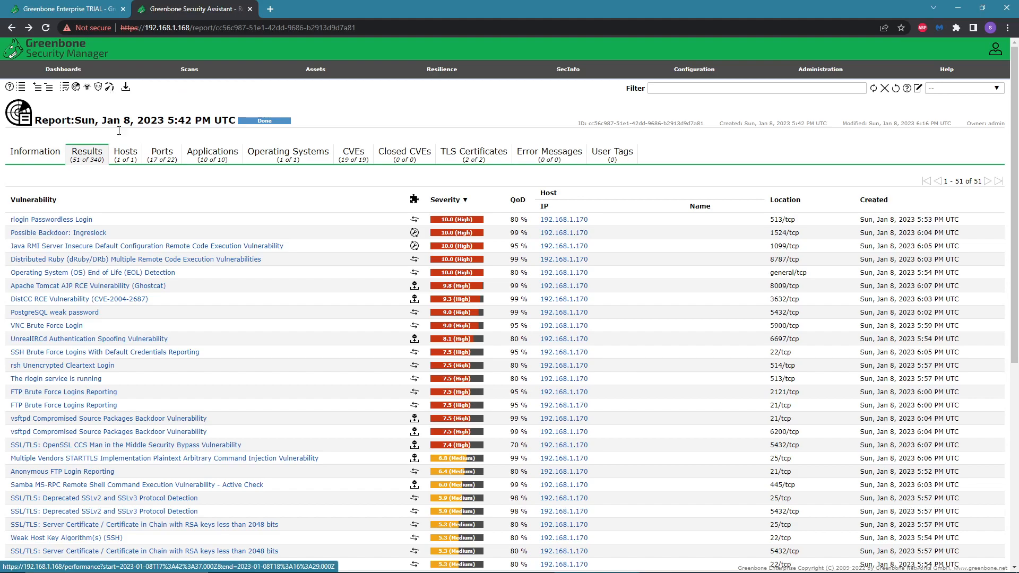
Open the appliance Performance page for the report's scan period and scroll through its graphs.
{"action": "left_click", "coordinate": [109, 87]}
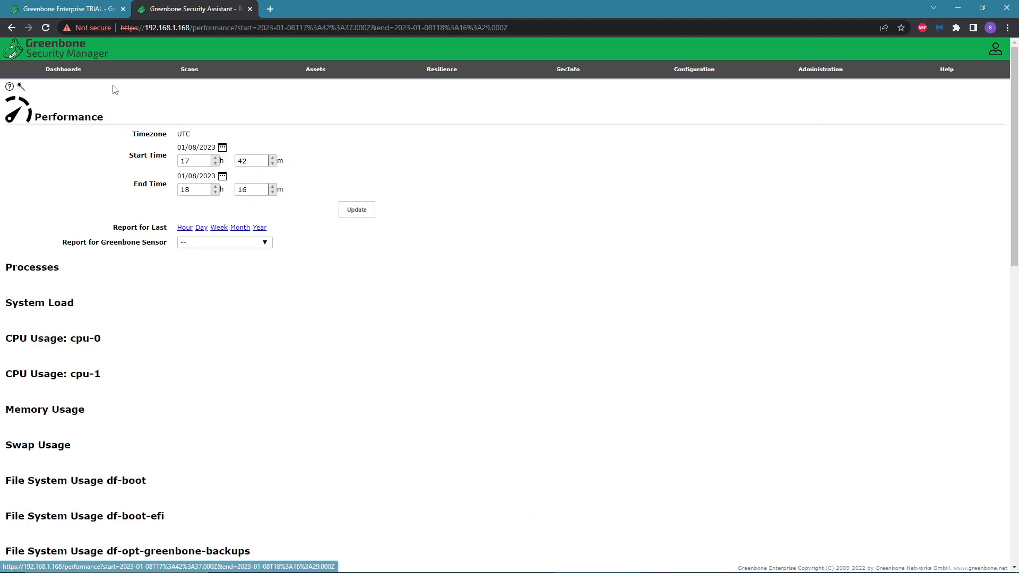
{"action": "scroll", "coordinate": [156, 291], "scroll_direction": "down", "scroll_amount": 6}
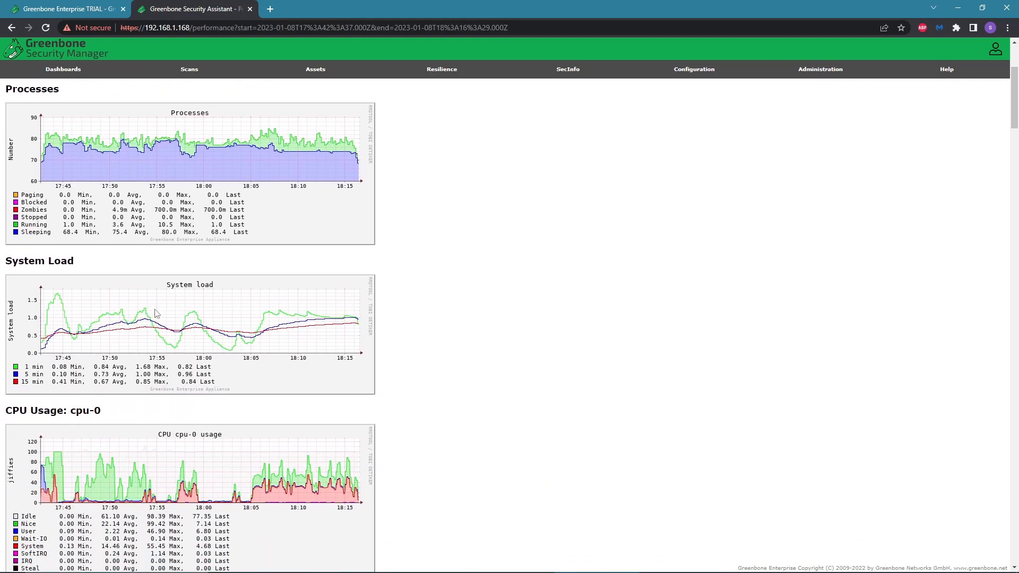
{"action": "scroll", "coordinate": [151, 319], "scroll_direction": "up", "scroll_amount": 6}
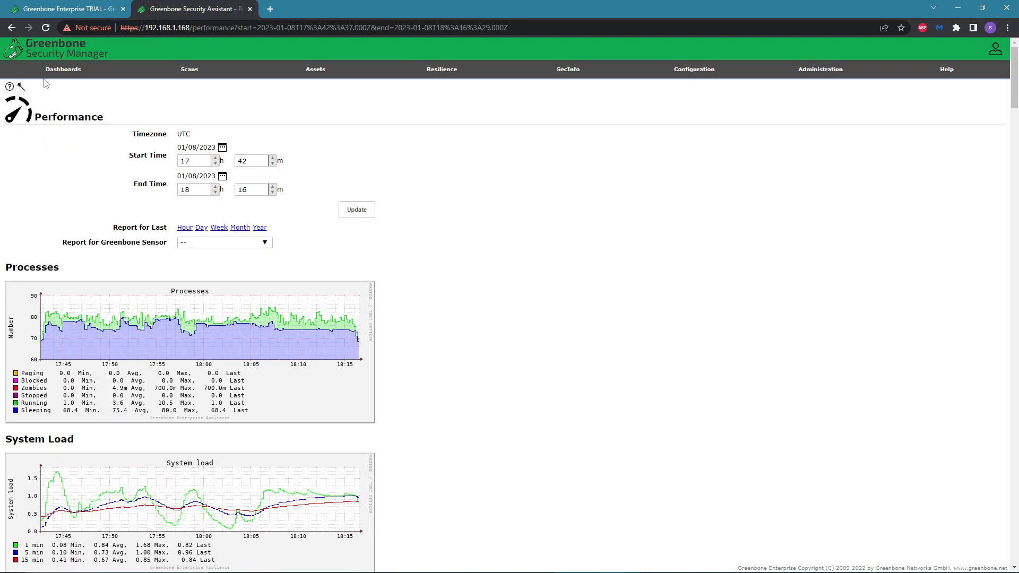
Open the Dashboards overview, then open the SecInfo CVEs list.
{"action": "left_click", "coordinate": [63, 69]}
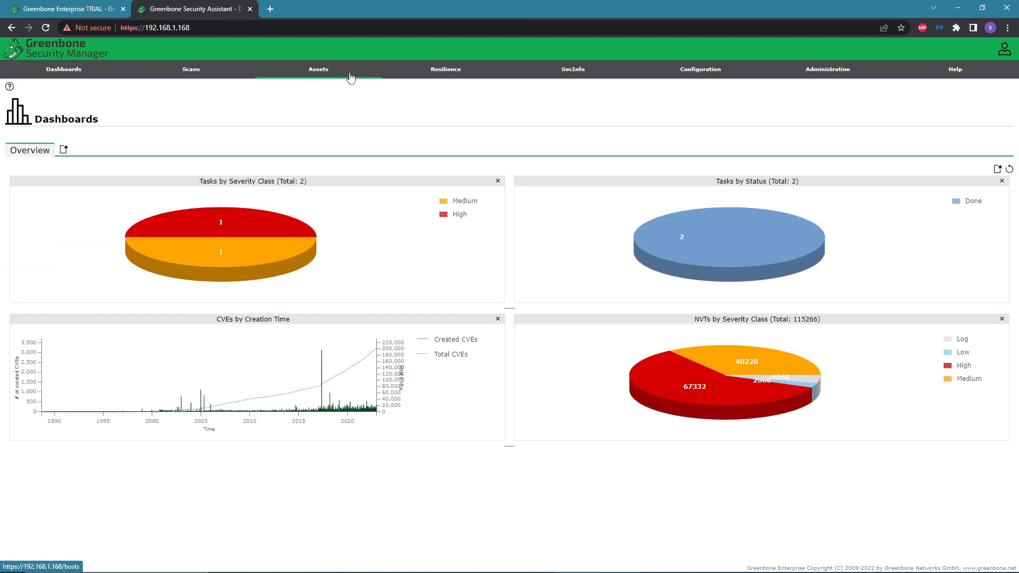
{"action": "mouse_move", "coordinate": [579, 77]}
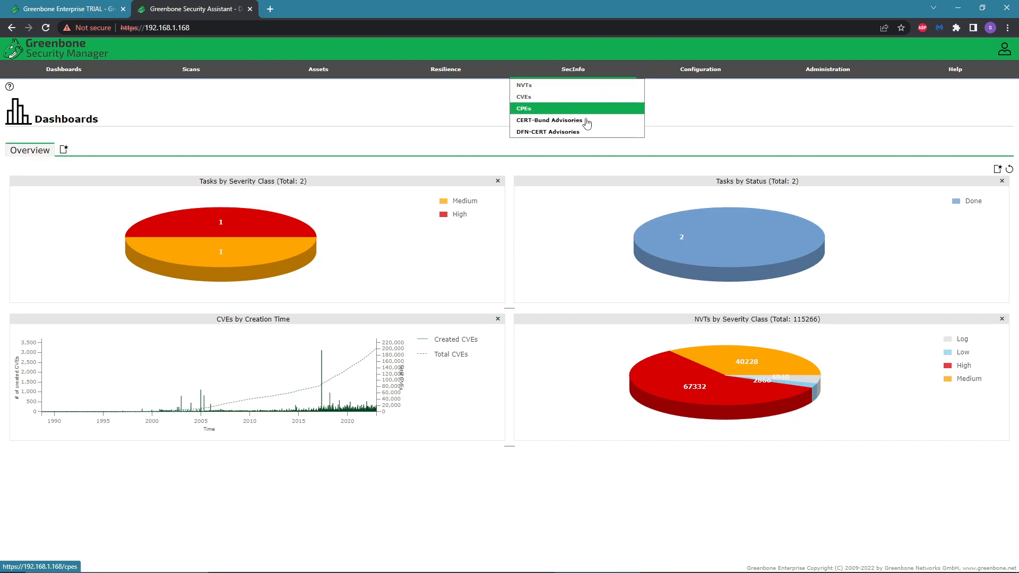
{"action": "left_click", "coordinate": [547, 96]}
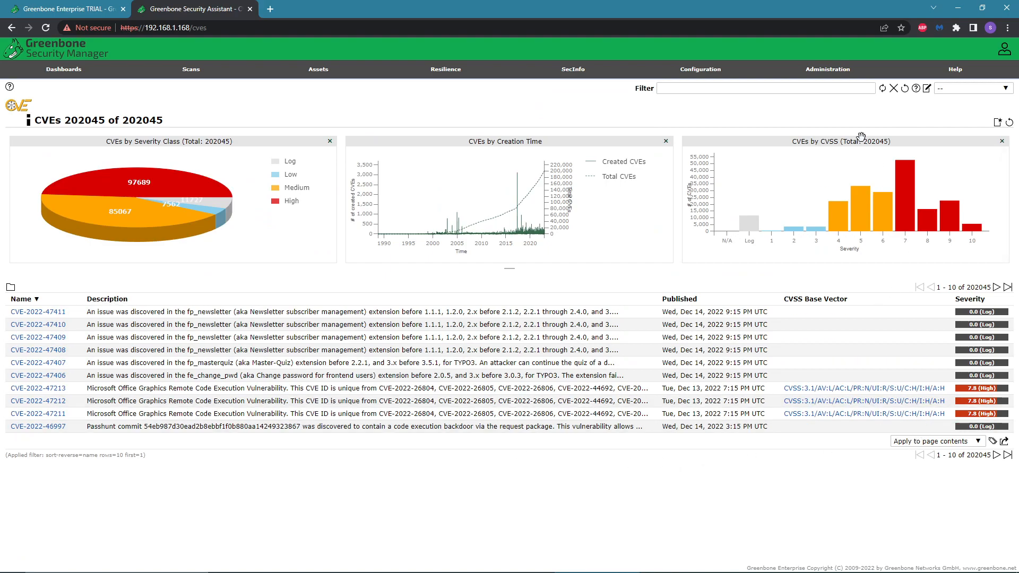
{"action": "mouse_move", "coordinate": [699, 74]}
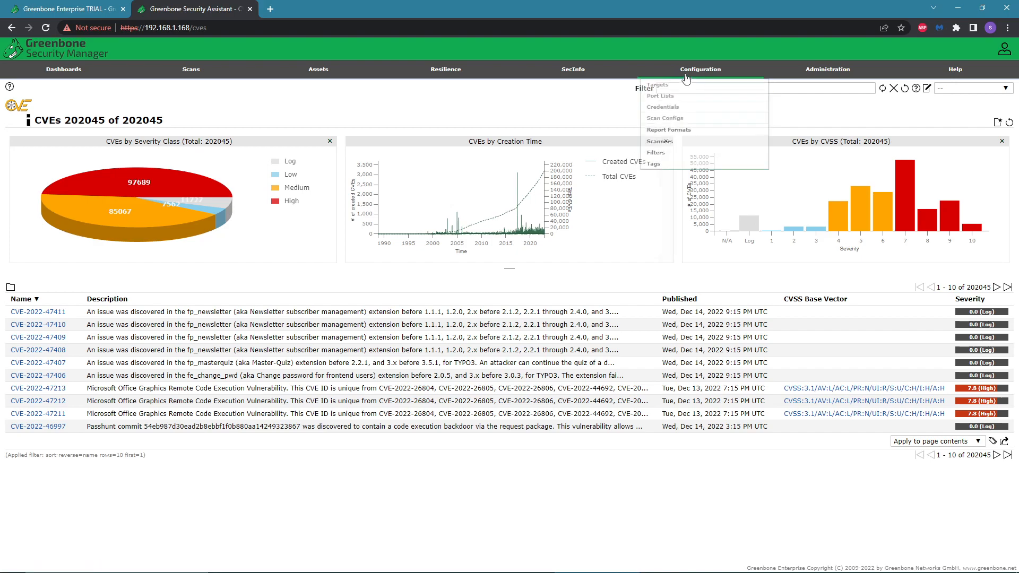
{"action": "mouse_move", "coordinate": [584, 75]}
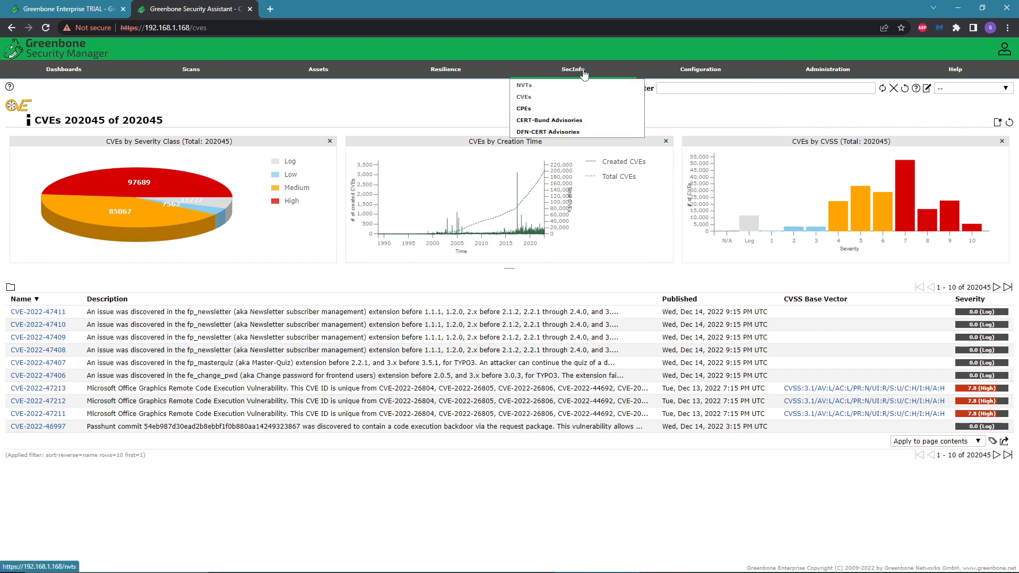
Open the SecInfo CPEs list, then the Assets Hosts list.
{"action": "left_click", "coordinate": [546, 109]}
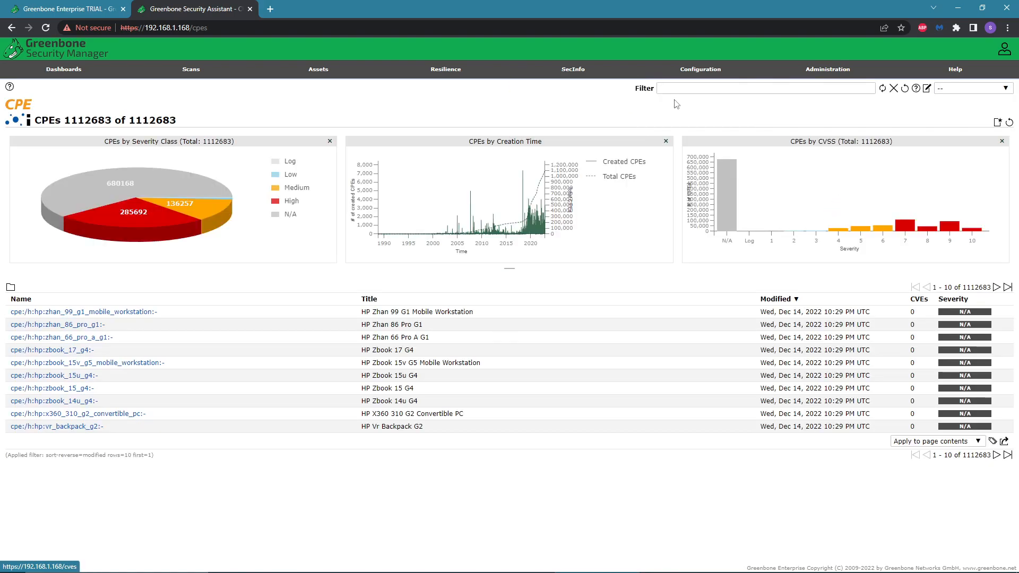
{"action": "mouse_move", "coordinate": [841, 71]}
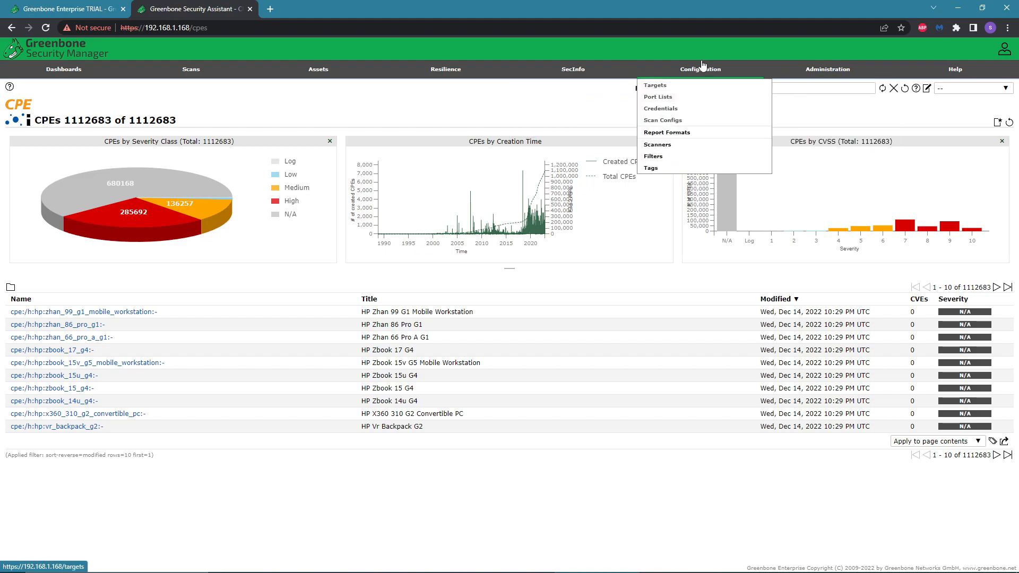
{"action": "mouse_move", "coordinate": [455, 75]}
{"action": "mouse_move", "coordinate": [338, 77]}
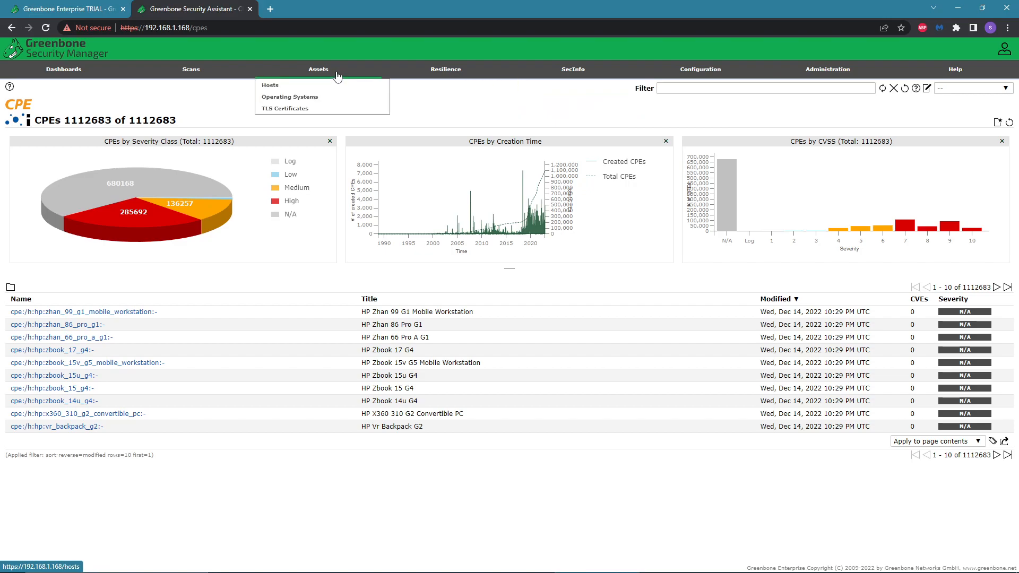
{"action": "left_click", "coordinate": [315, 86]}
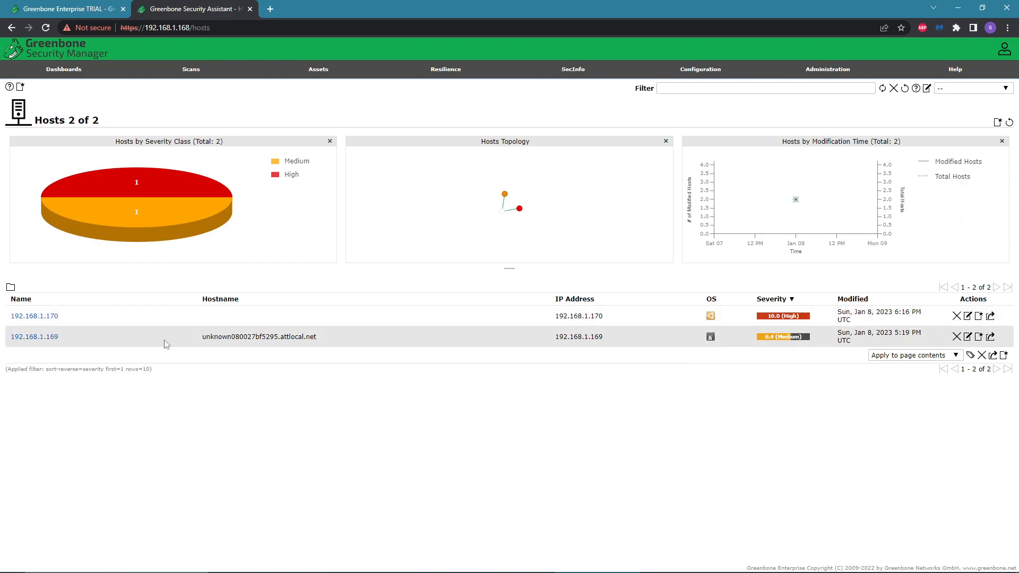
Open the Assets Operating Systems list, then the Configuration Scanners list.
{"action": "mouse_move", "coordinate": [343, 68]}
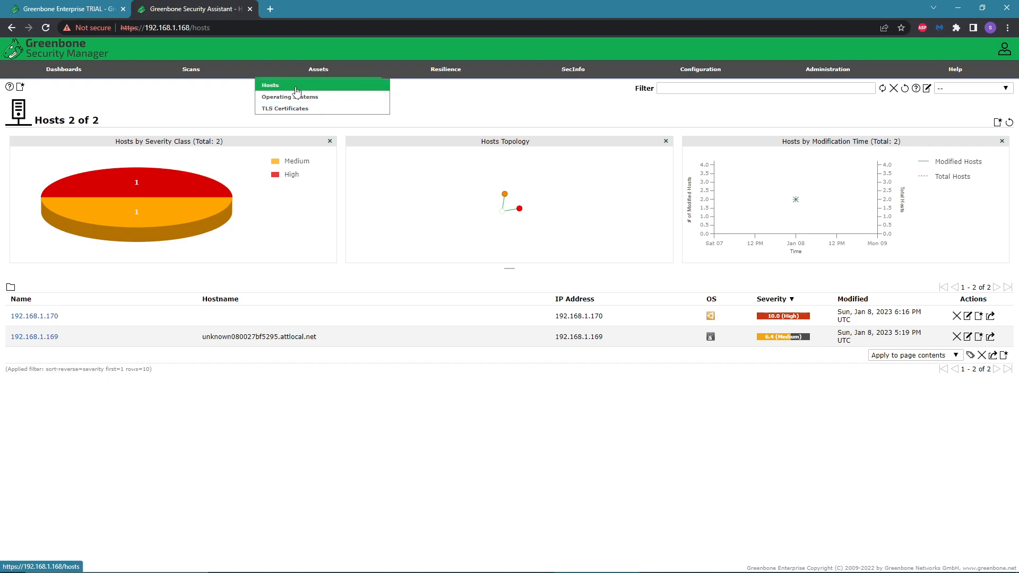
{"action": "left_click", "coordinate": [299, 103]}
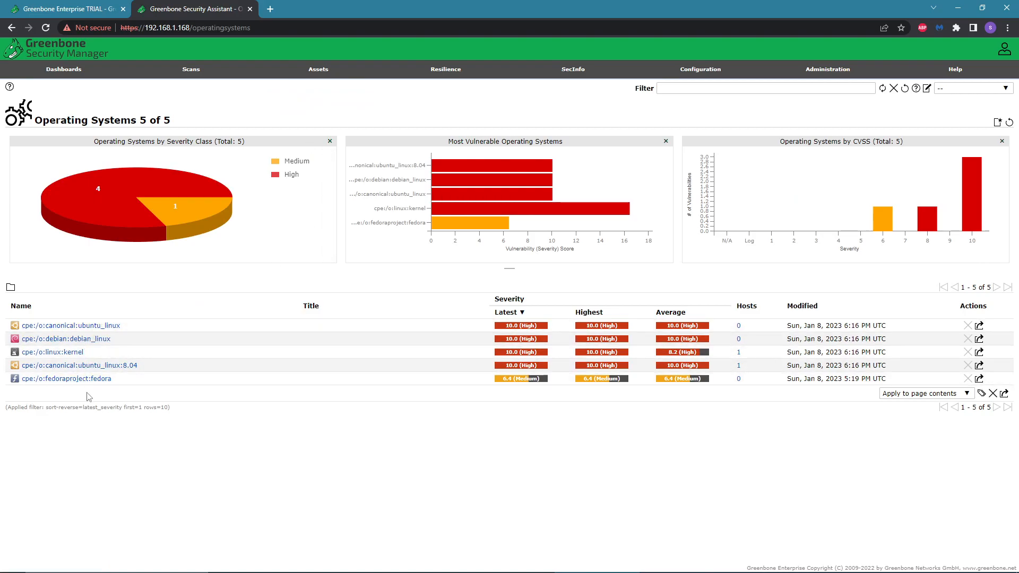
{"action": "mouse_move", "coordinate": [294, 75]}
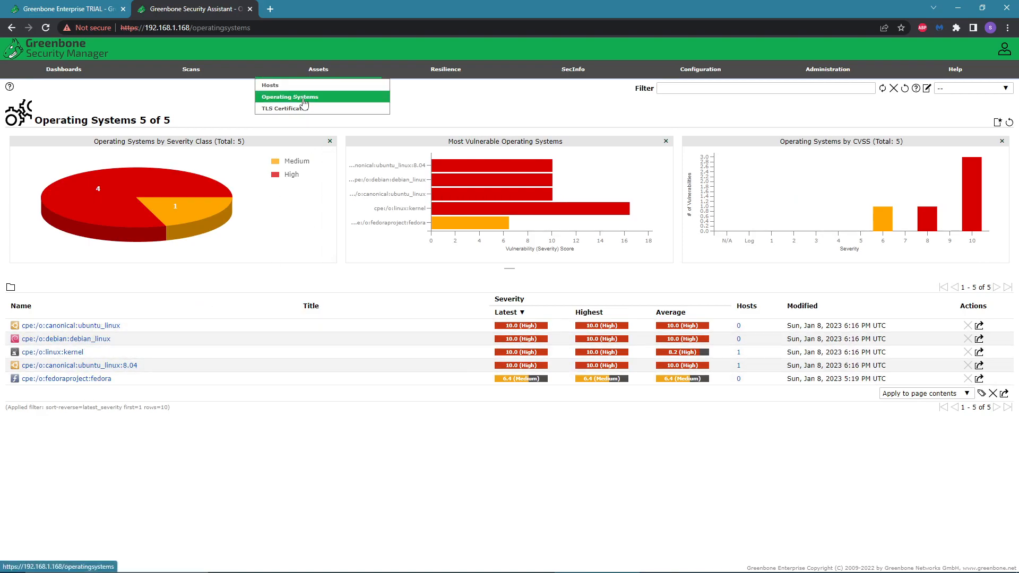
{"action": "mouse_move", "coordinate": [720, 71]}
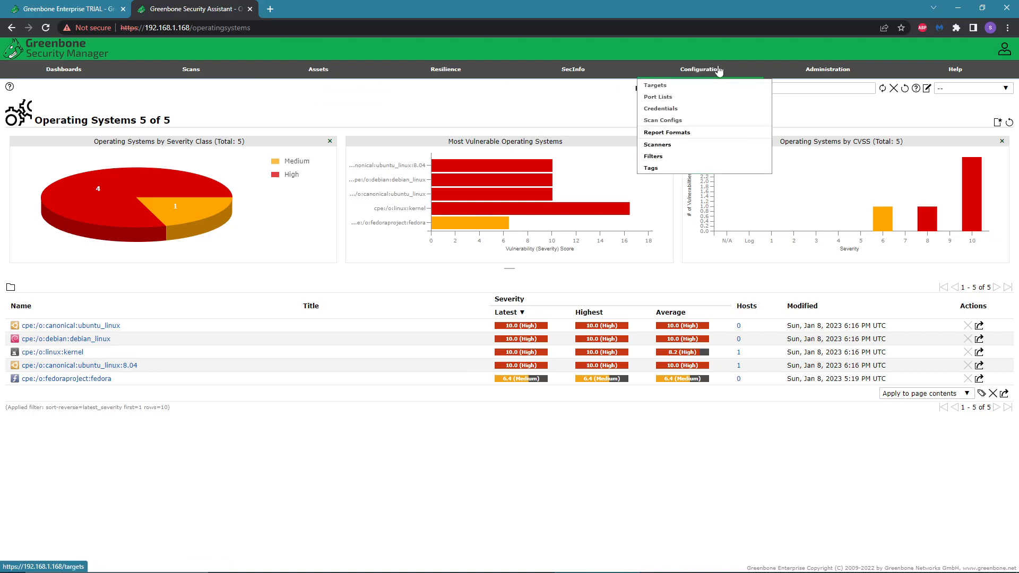
{"action": "left_click", "coordinate": [658, 144]}
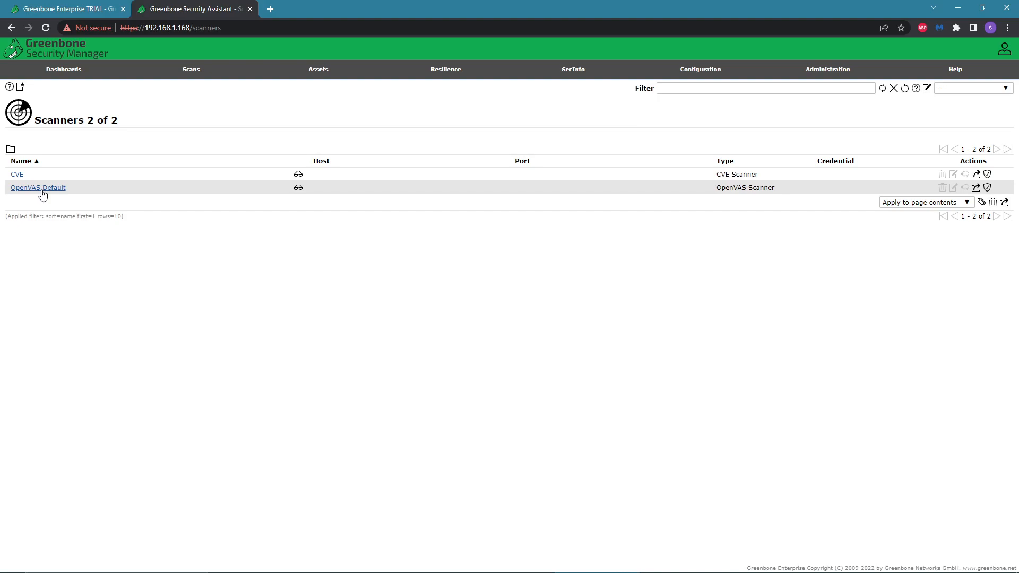
{"action": "left_click", "coordinate": [19, 176]}
{"action": "left_click", "coordinate": [18, 178]}
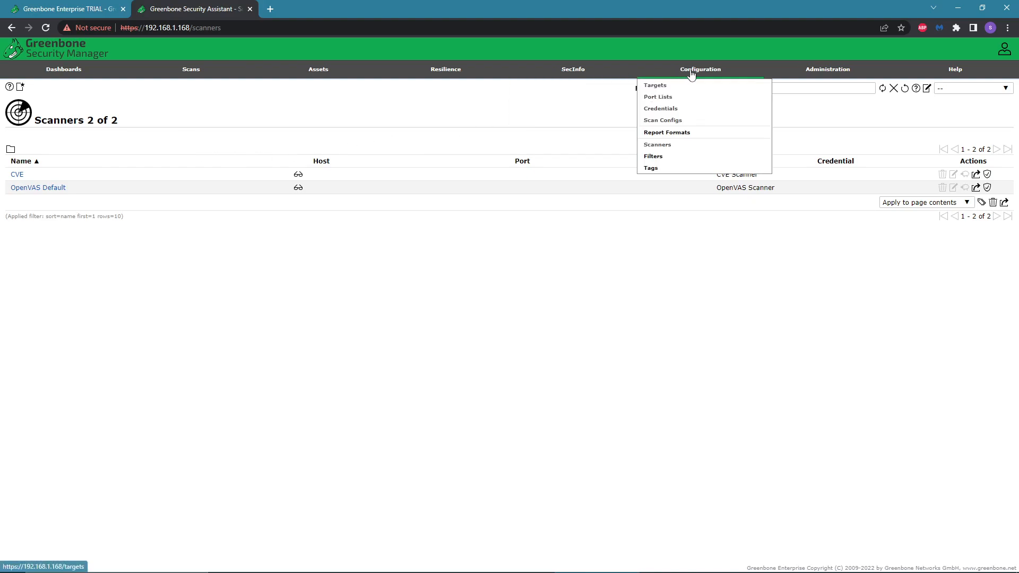
{"action": "left_click", "coordinate": [682, 170]}
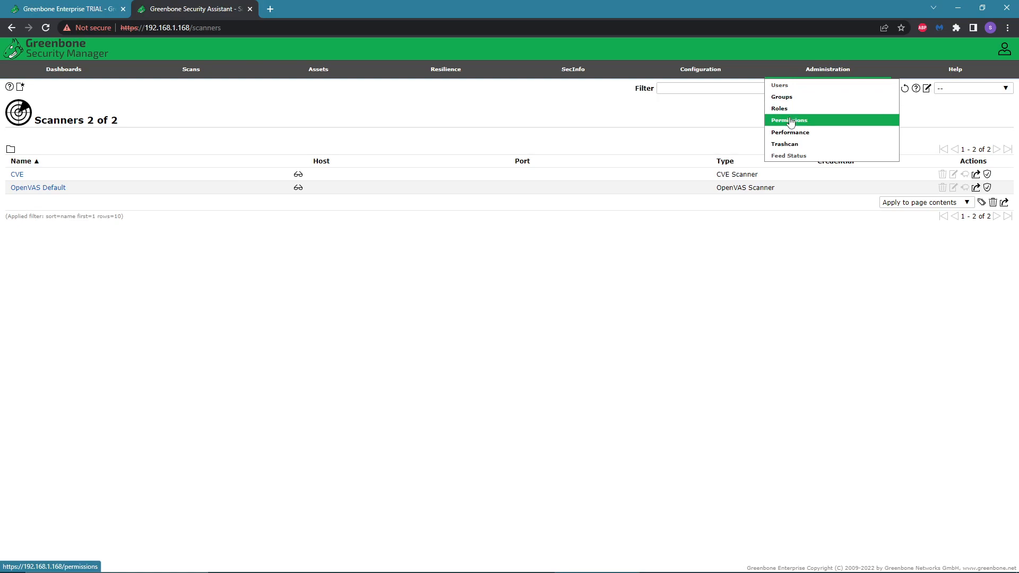
Open the Administration Users list, then the Permissions list.
{"action": "left_click", "coordinate": [781, 88]}
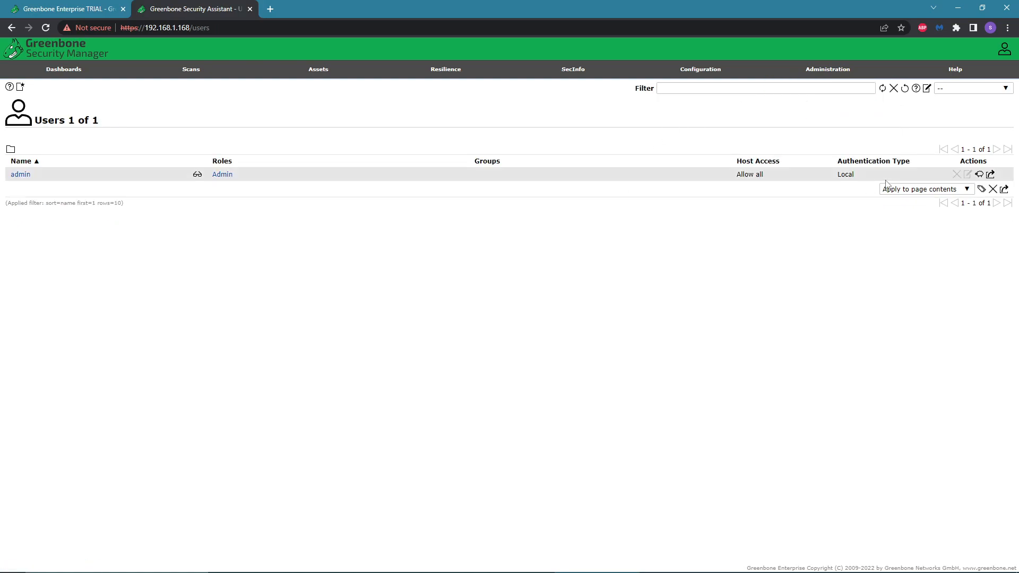
{"action": "mouse_move", "coordinate": [832, 70]}
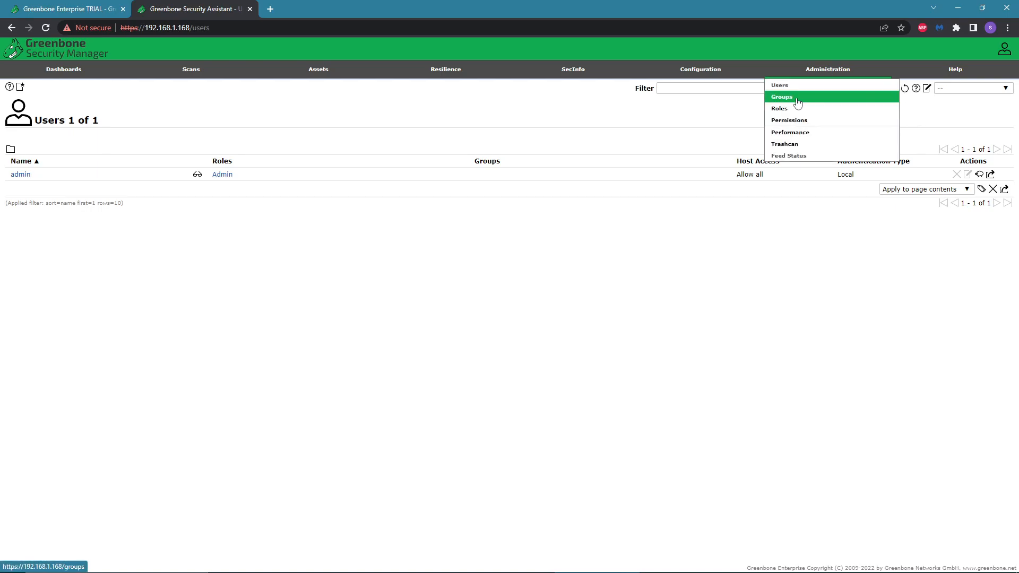
{"action": "left_click", "coordinate": [787, 122]}
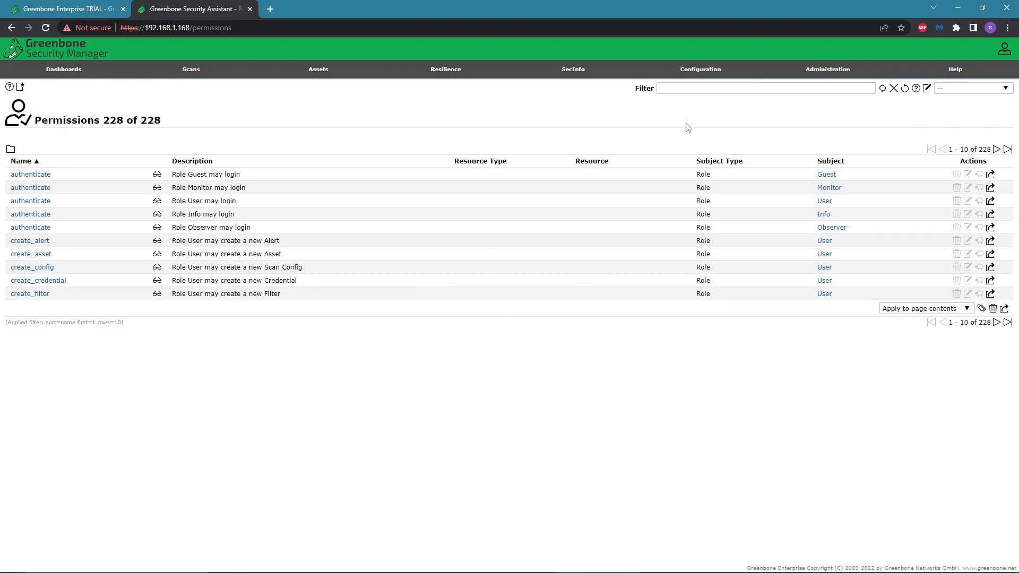
Open the User Manual from Help in a new tab and scroll through its table of contents.
{"action": "mouse_move", "coordinate": [828, 70]}
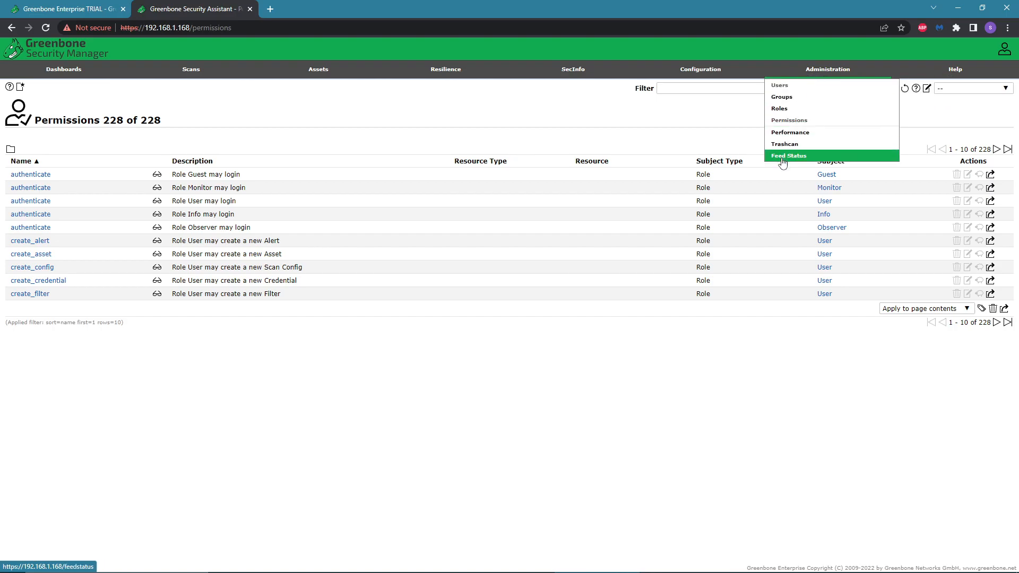
{"action": "mouse_move", "coordinate": [753, 73]}
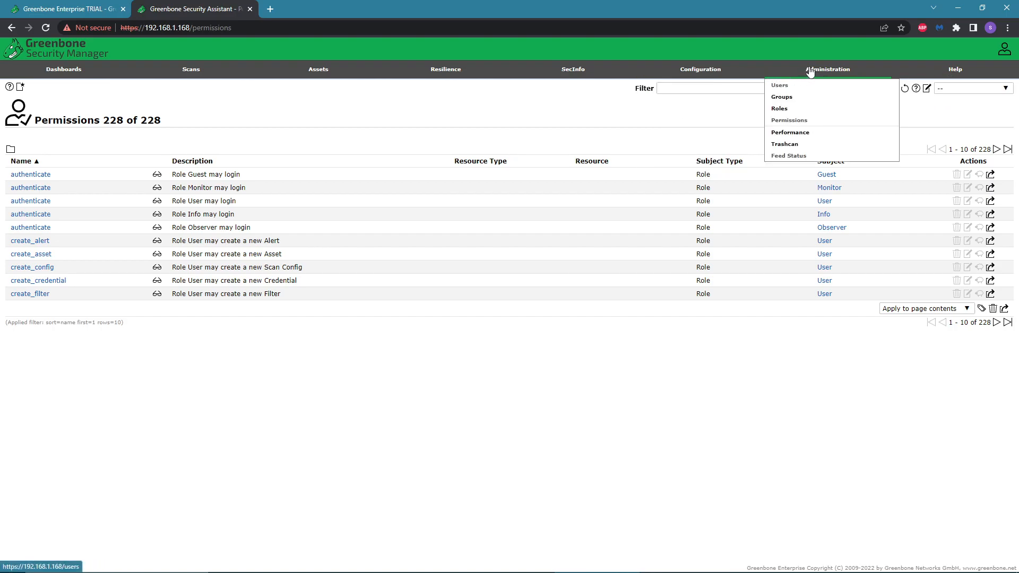
{"action": "mouse_move", "coordinate": [707, 77]}
{"action": "mouse_move", "coordinate": [955, 77]}
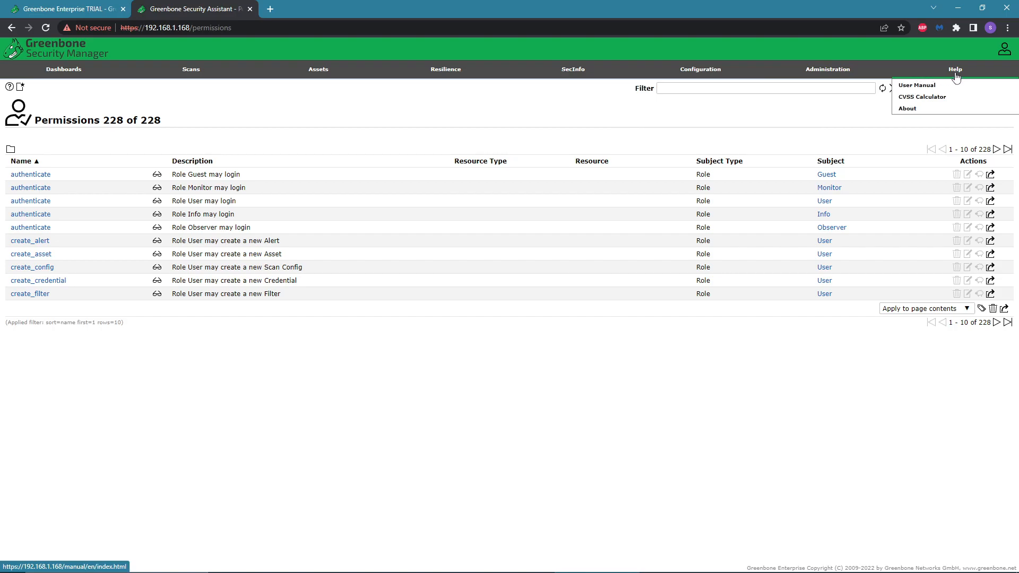
{"action": "left_click", "coordinate": [917, 85]}
{"action": "scroll", "coordinate": [409, 307], "scroll_direction": "down", "scroll_amount": 8}
{"action": "scroll", "coordinate": [409, 307], "scroll_direction": "down", "scroll_amount": 5}
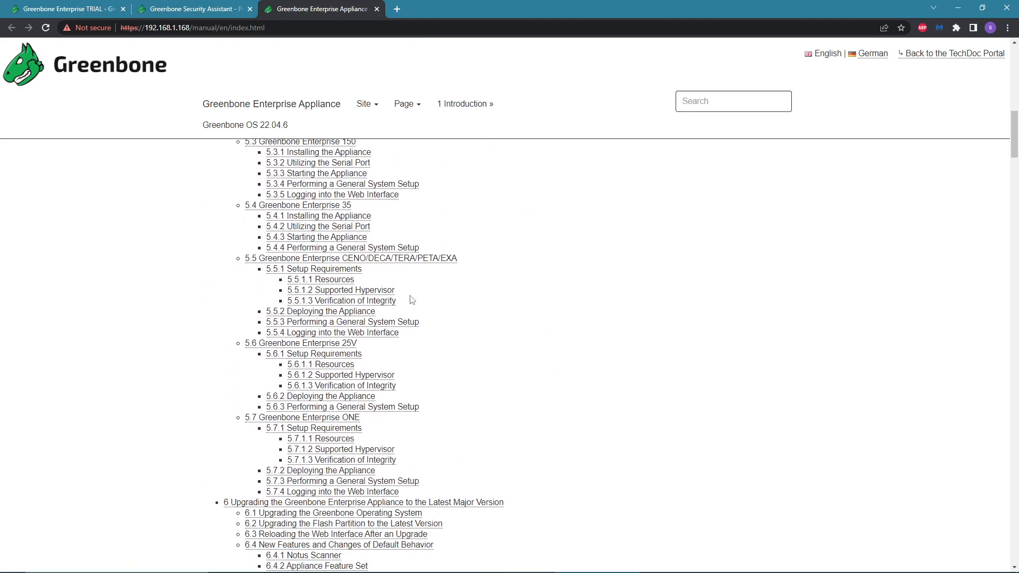
{"action": "scroll", "coordinate": [411, 304], "scroll_direction": "down", "scroll_amount": 5}
{"action": "scroll", "coordinate": [412, 302], "scroll_direction": "up", "scroll_amount": 6}
{"action": "scroll", "coordinate": [412, 302], "scroll_direction": "up", "scroll_amount": 12}
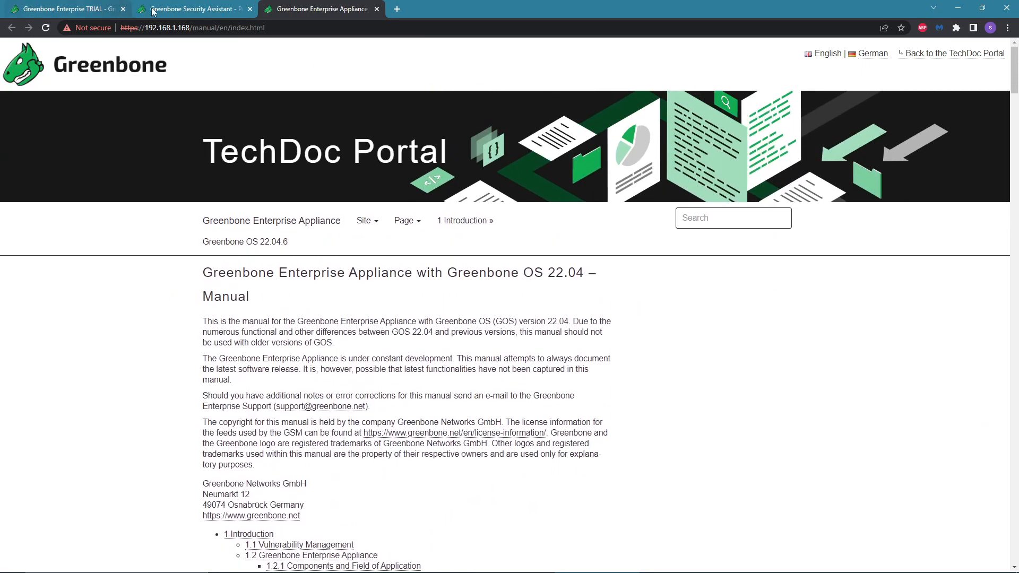
Return to the Greenbone Security Assistant tab and open the Scans Tasks list.
{"action": "left_click", "coordinate": [133, 13]}
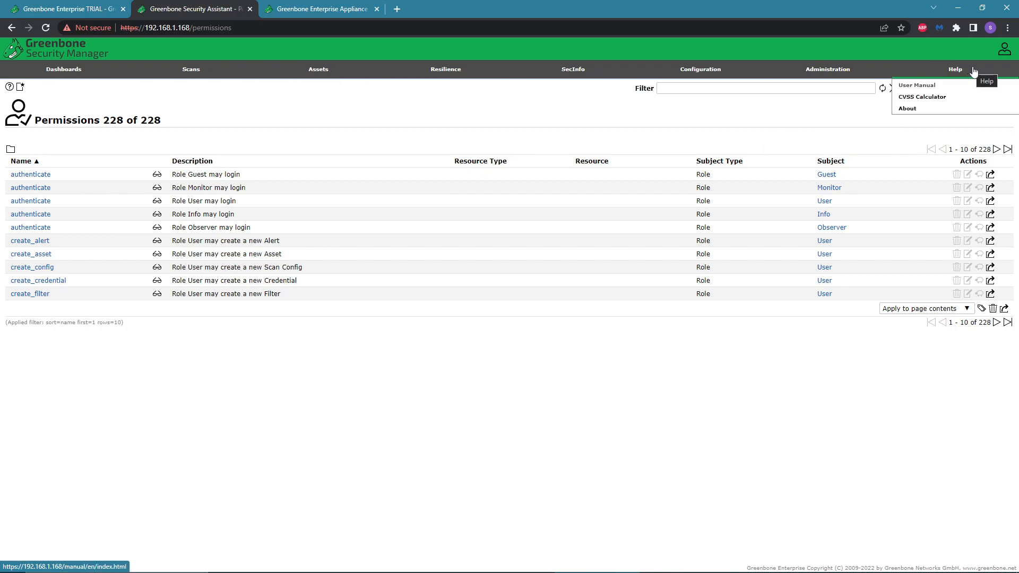
{"action": "mouse_move", "coordinate": [1000, 57]}
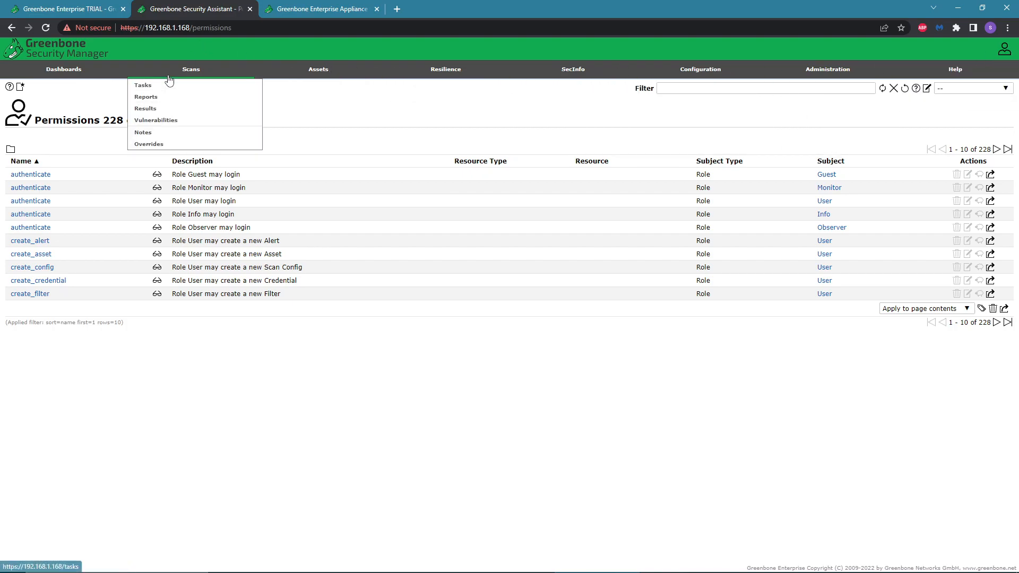
{"action": "left_click", "coordinate": [170, 81]}
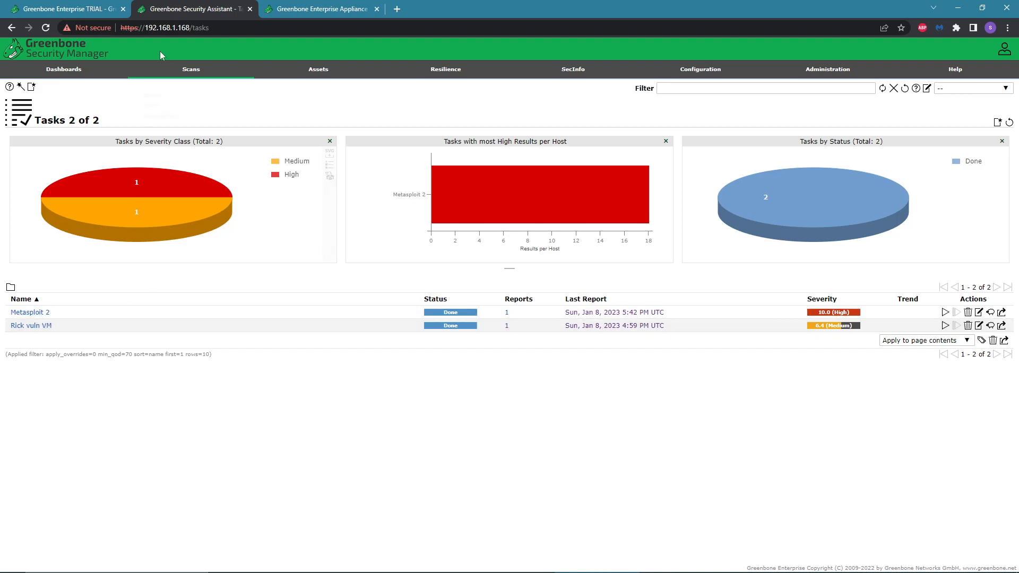
Browse the Scans Reports and Results lists, ending on the Reports list.
{"action": "mouse_move", "coordinate": [161, 73]}
{"action": "left_click", "coordinate": [161, 100]}
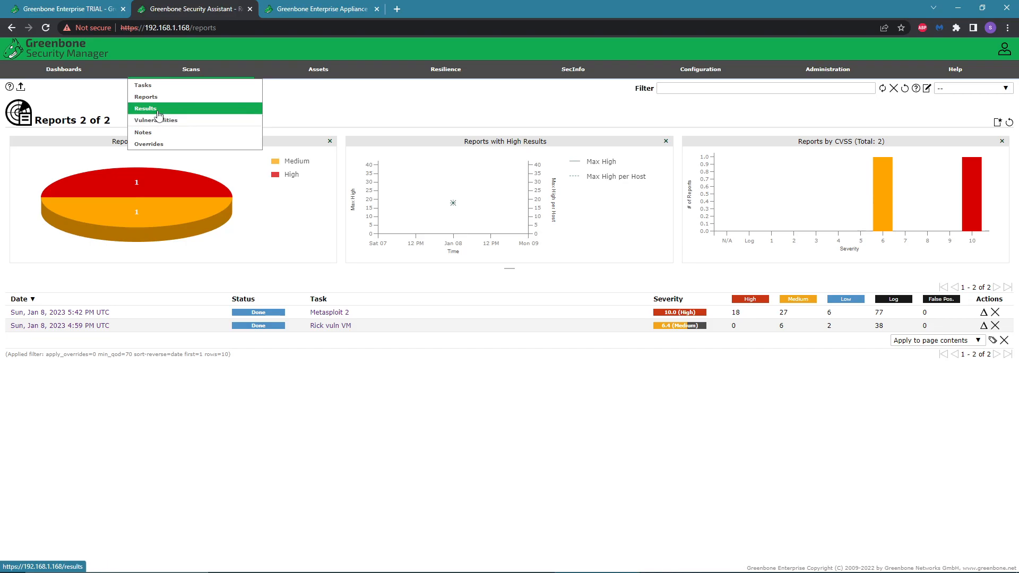
{"action": "left_click", "coordinate": [157, 110]}
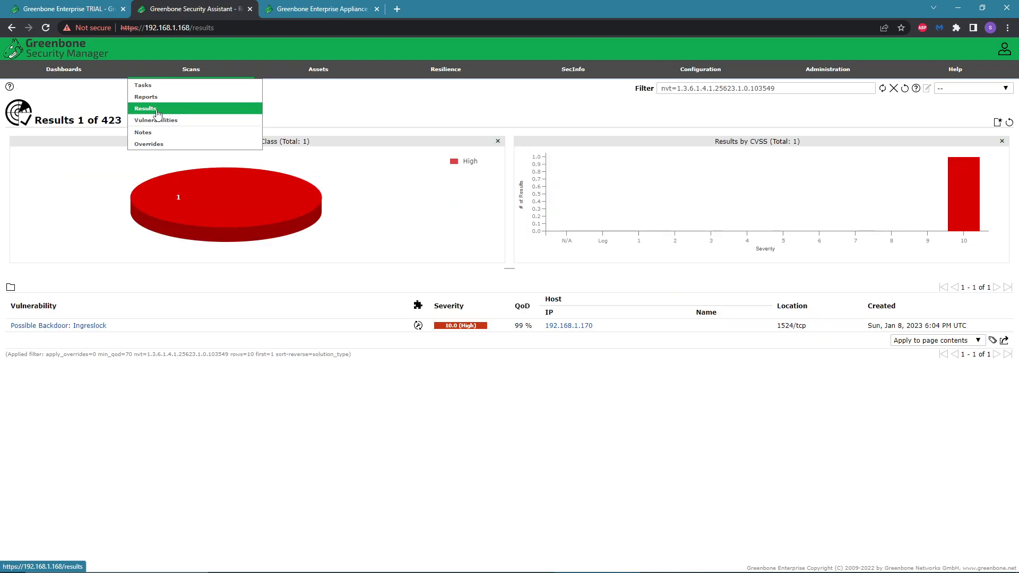
{"action": "left_click", "coordinate": [208, 98]}
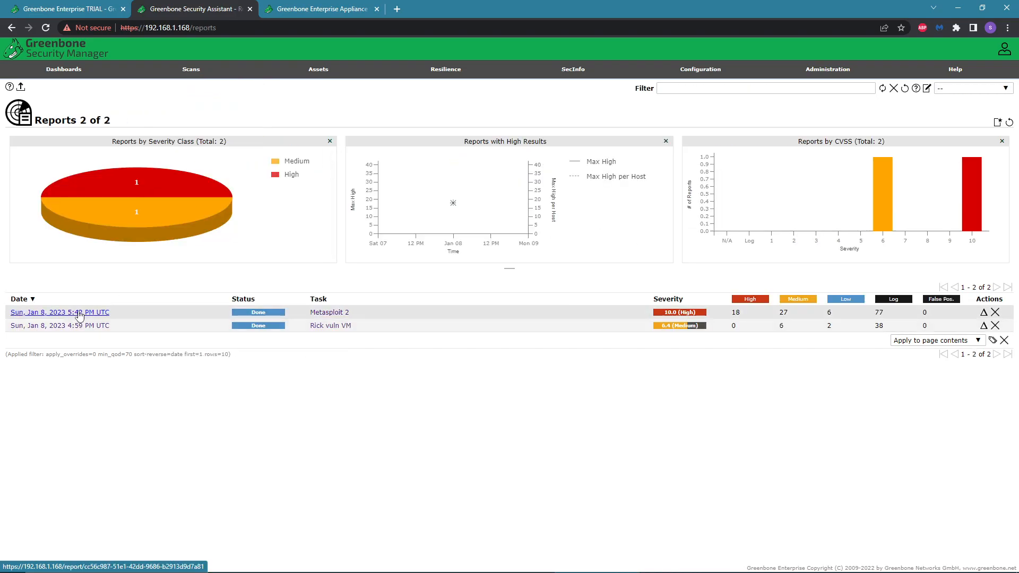
Open the Metasploit 2 report from Jan 8, 2023 5:42 PM and scroll through its Results tab findings.
{"action": "left_click", "coordinate": [100, 312]}
{"action": "left_click", "coordinate": [83, 161]}
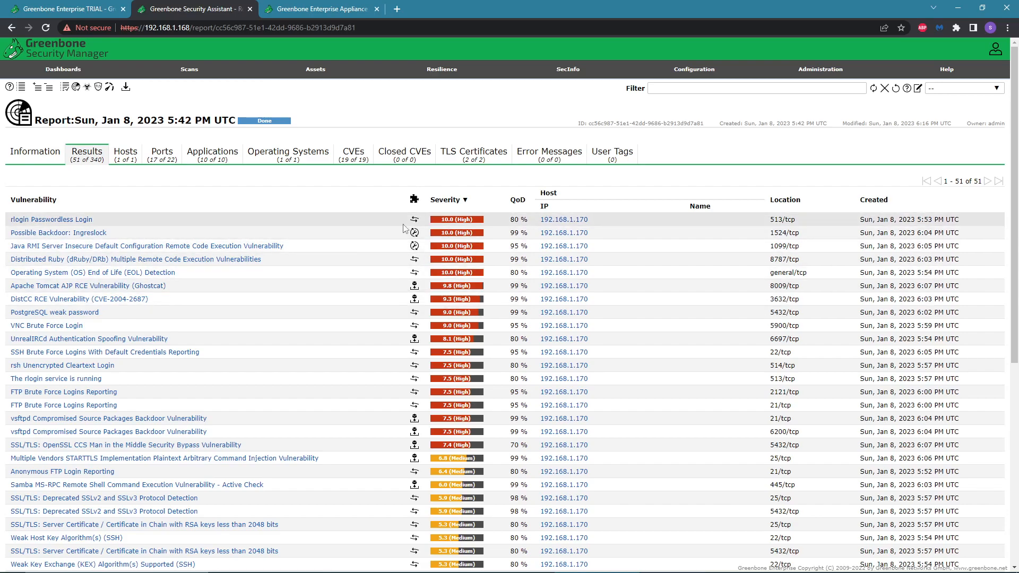
{"action": "scroll", "coordinate": [462, 323], "scroll_direction": "down", "scroll_amount": 6}
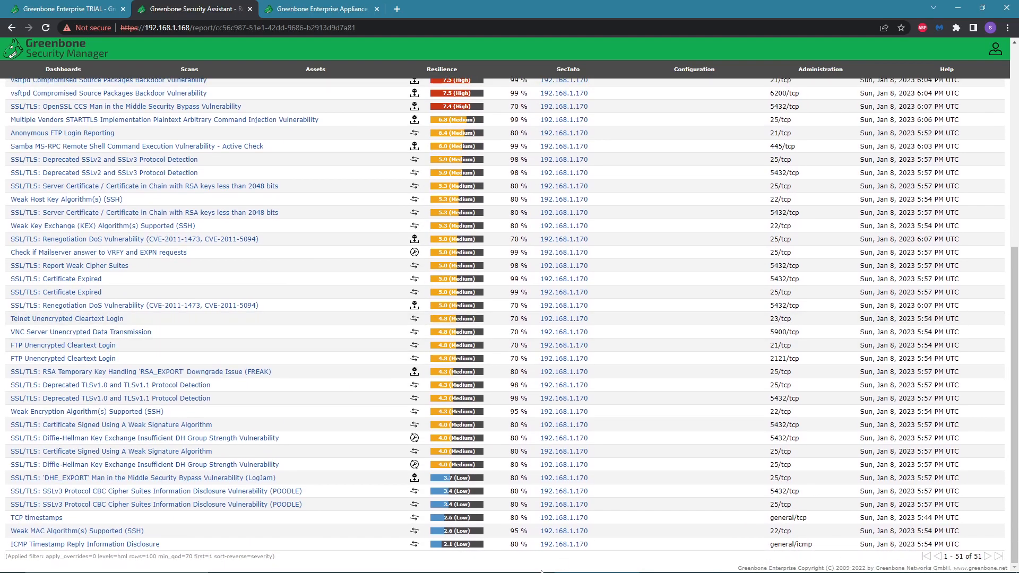
{"action": "scroll", "coordinate": [450, 412], "scroll_direction": "up", "scroll_amount": 3}
{"action": "scroll", "coordinate": [450, 411], "scroll_direction": "down", "scroll_amount": 3}
{"action": "scroll", "coordinate": [449, 412], "scroll_direction": "up", "scroll_amount": 6}
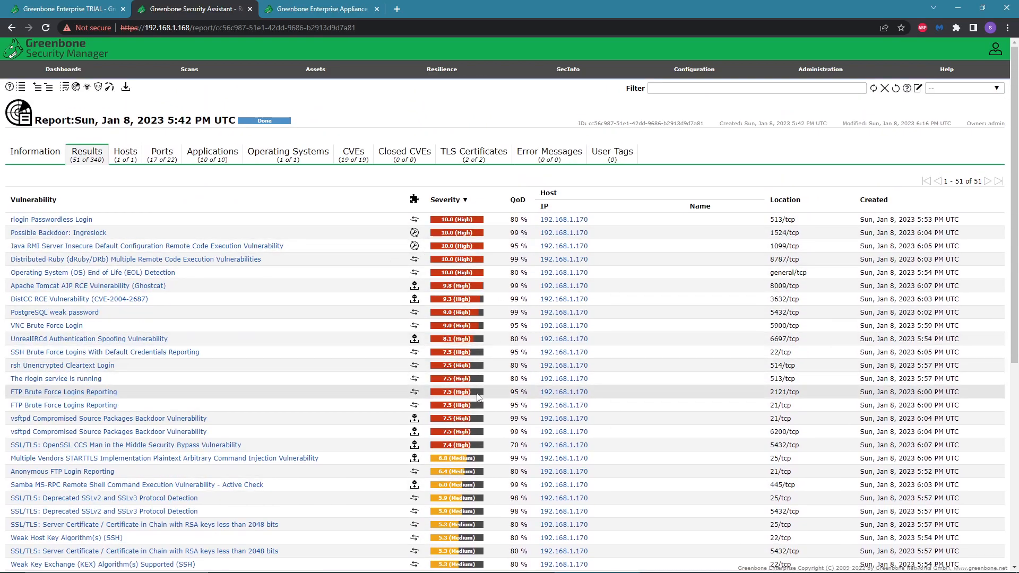
{"action": "scroll", "coordinate": [458, 366], "scroll_direction": "down", "scroll_amount": 6}
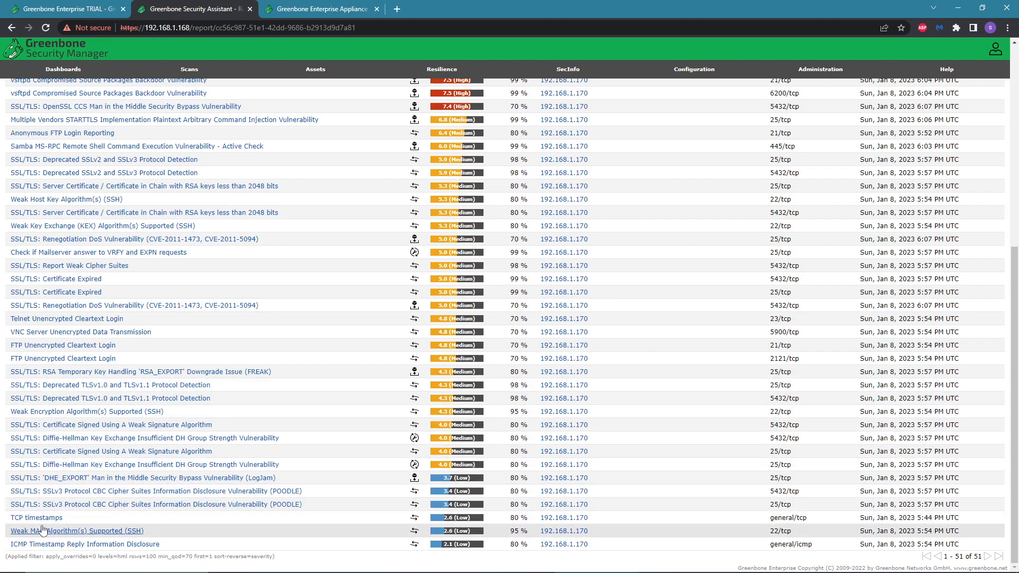
{"action": "scroll", "coordinate": [34, 492], "scroll_direction": "up", "scroll_amount": 6}
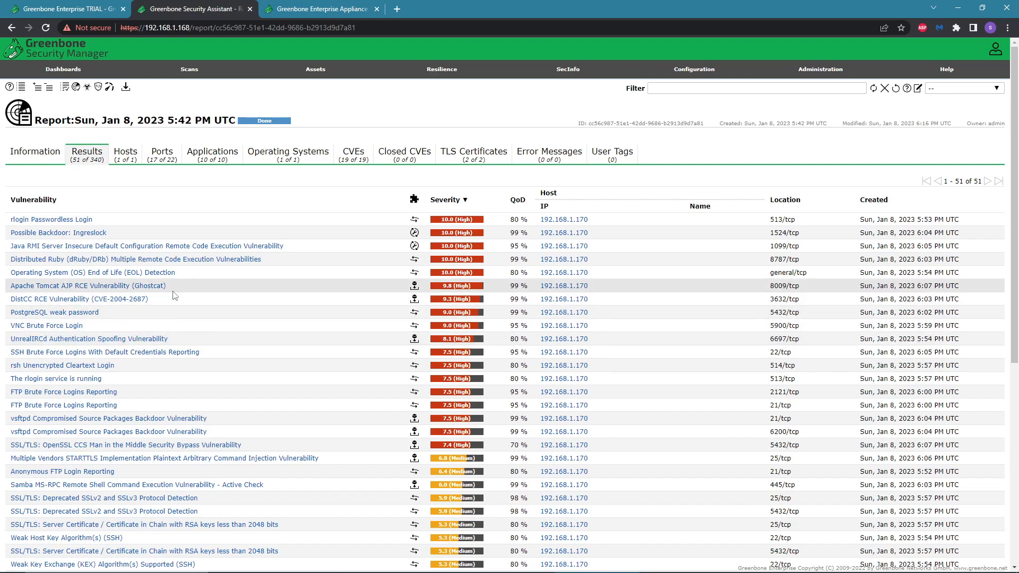
{"action": "scroll", "coordinate": [191, 382], "scroll_direction": "down", "scroll_amount": 2}
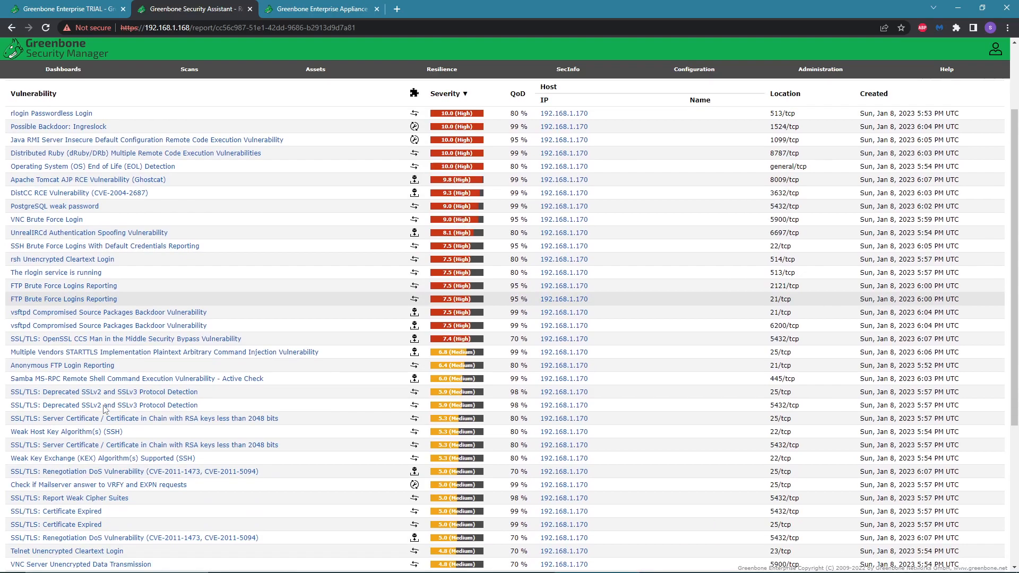
{"action": "scroll", "coordinate": [208, 425], "scroll_direction": "up", "scroll_amount": 3}
{"action": "scroll", "coordinate": [74, 411], "scroll_direction": "down", "scroll_amount": 5}
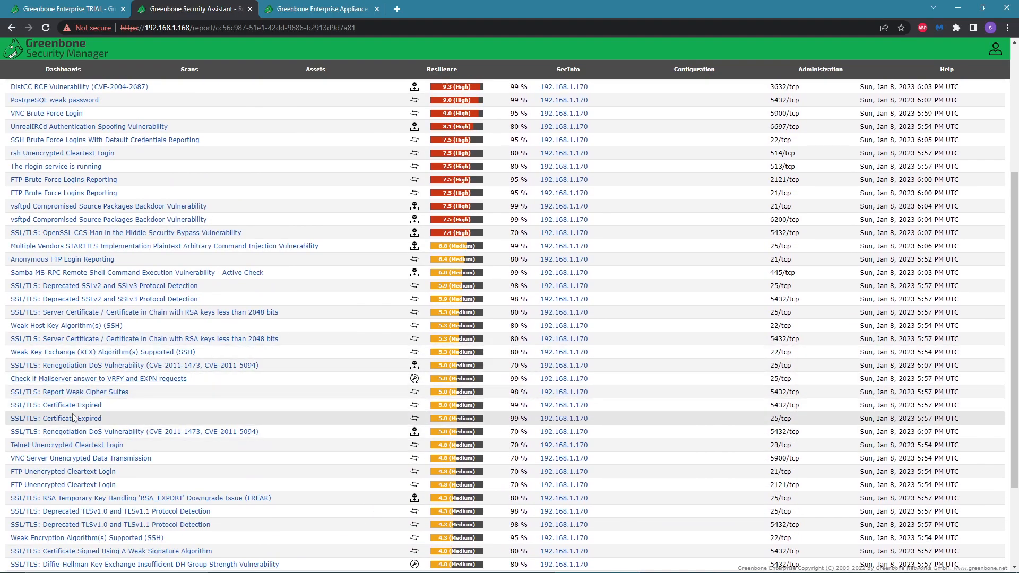
Expand the SSL/TLS: Certificate Expired finding on port 5432 and scroll through its details.
{"action": "left_click", "coordinate": [71, 411]}
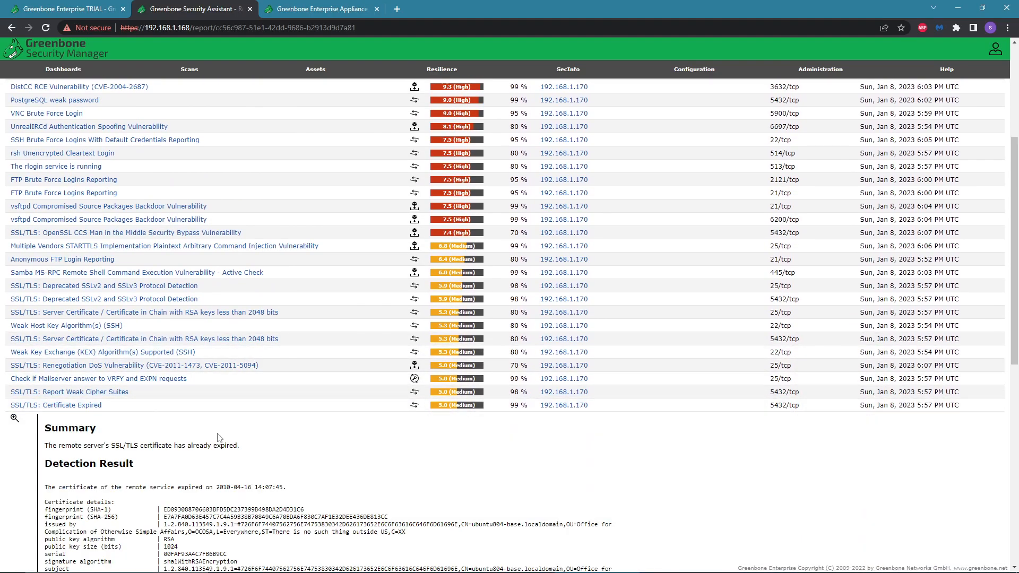
{"action": "scroll", "coordinate": [222, 440], "scroll_direction": "down", "scroll_amount": 3}
{"action": "scroll", "coordinate": [222, 439], "scroll_direction": "up", "scroll_amount": 2}
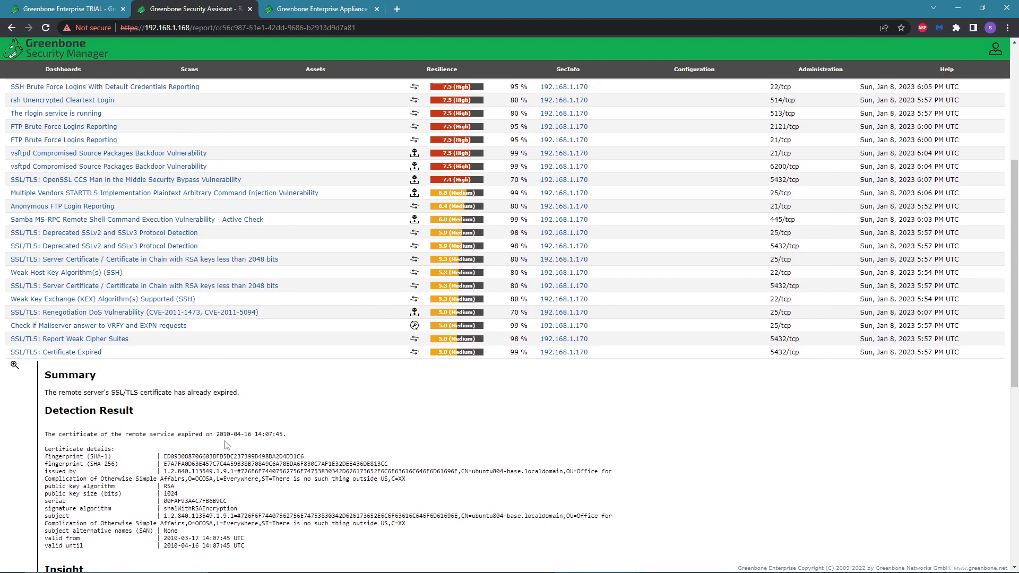
{"action": "scroll", "coordinate": [226, 433], "scroll_direction": "down", "scroll_amount": 6}
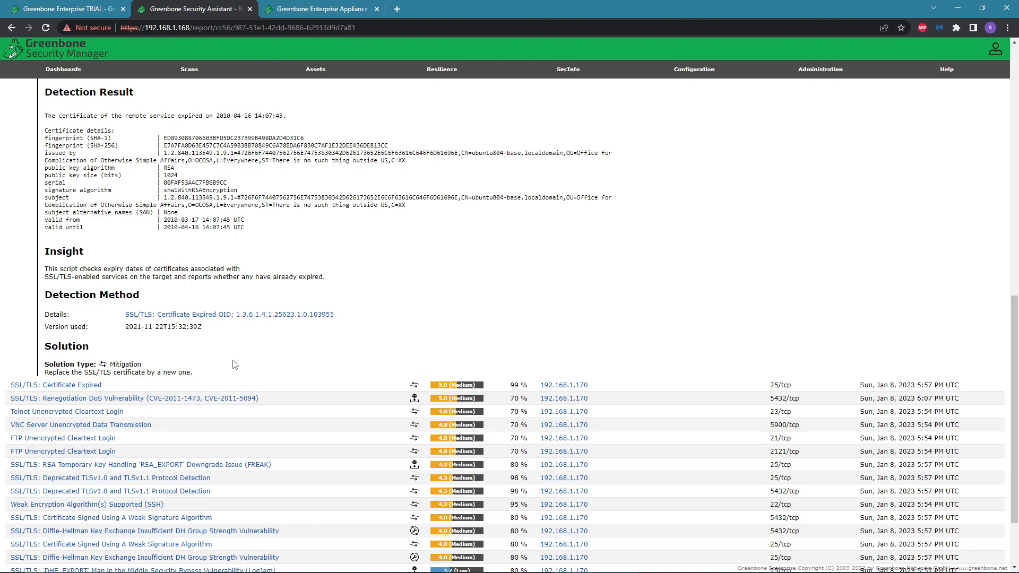
Collapse the expanded SSL/TLS: Certificate Expired finding in the report results.
{"action": "scroll", "coordinate": [285, 346], "scroll_direction": "up", "scroll_amount": 1}
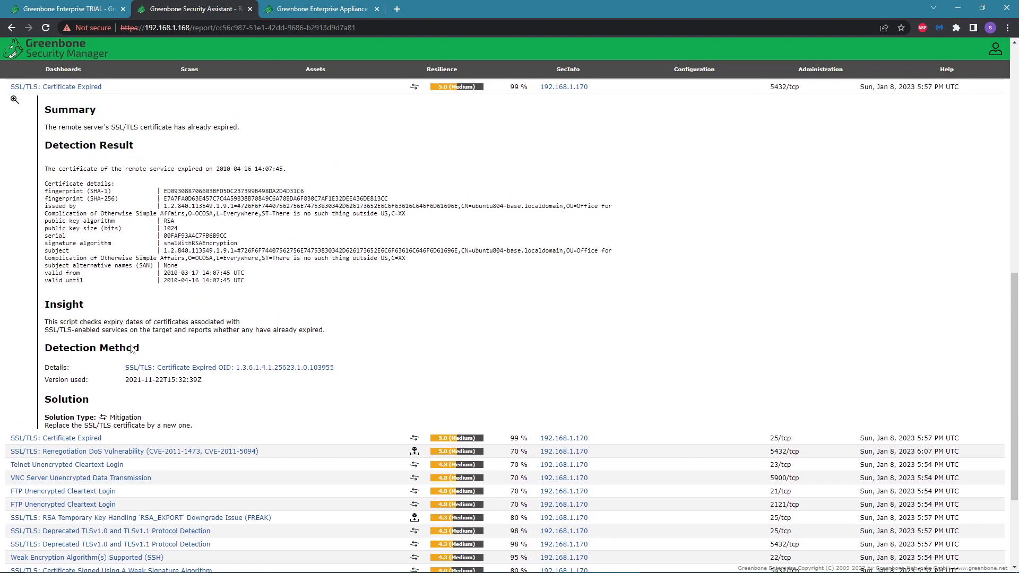
{"action": "scroll", "coordinate": [136, 346], "scroll_direction": "up", "scroll_amount": 2}
{"action": "left_click", "coordinate": [79, 193]}
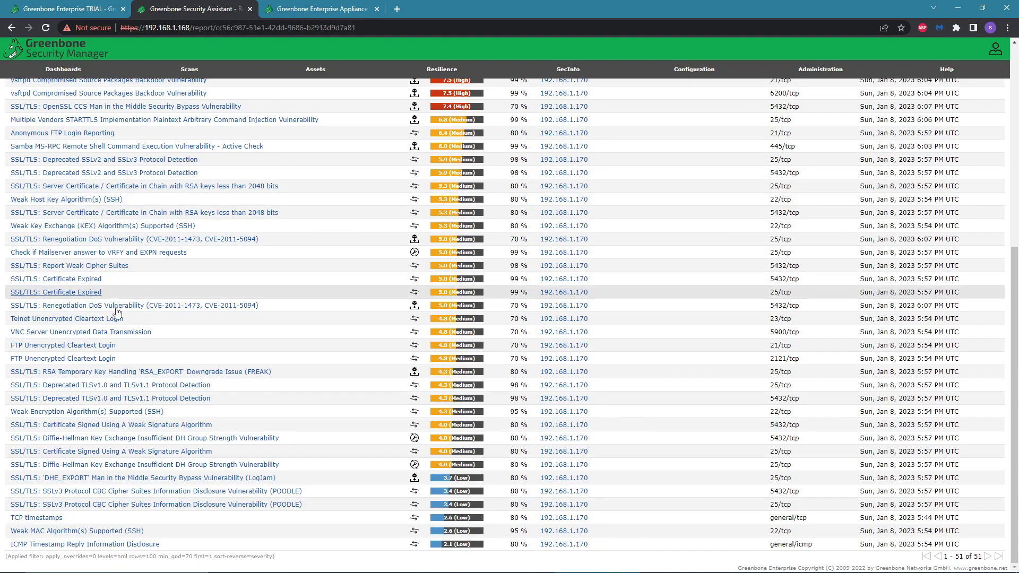
Go back to the Dashboards overview and open the Scans Tasks list.
{"action": "scroll", "coordinate": [159, 265], "scroll_direction": "up", "scroll_amount": 6}
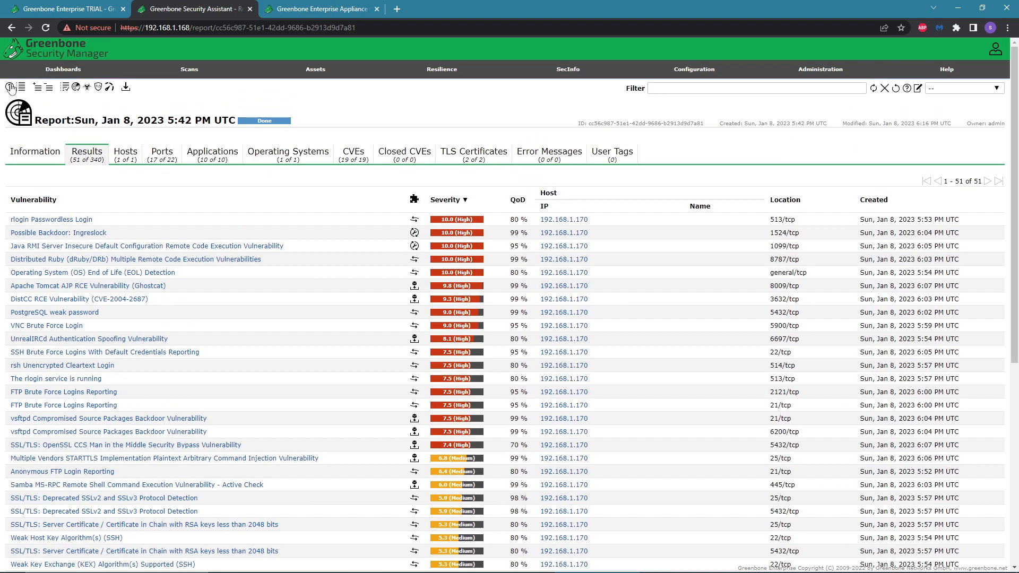
{"action": "left_click", "coordinate": [51, 70]}
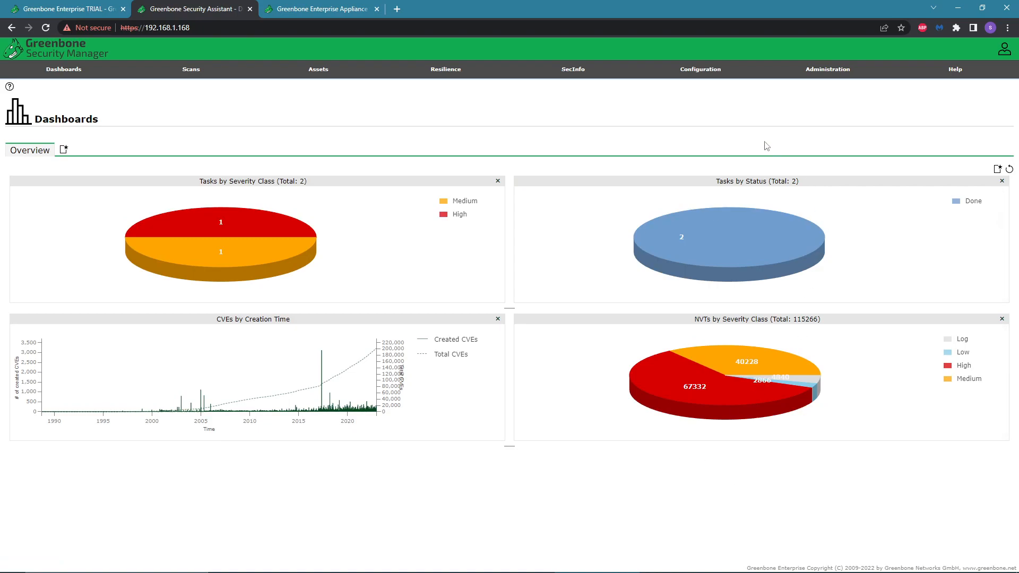
{"action": "mouse_move", "coordinate": [712, 80]}
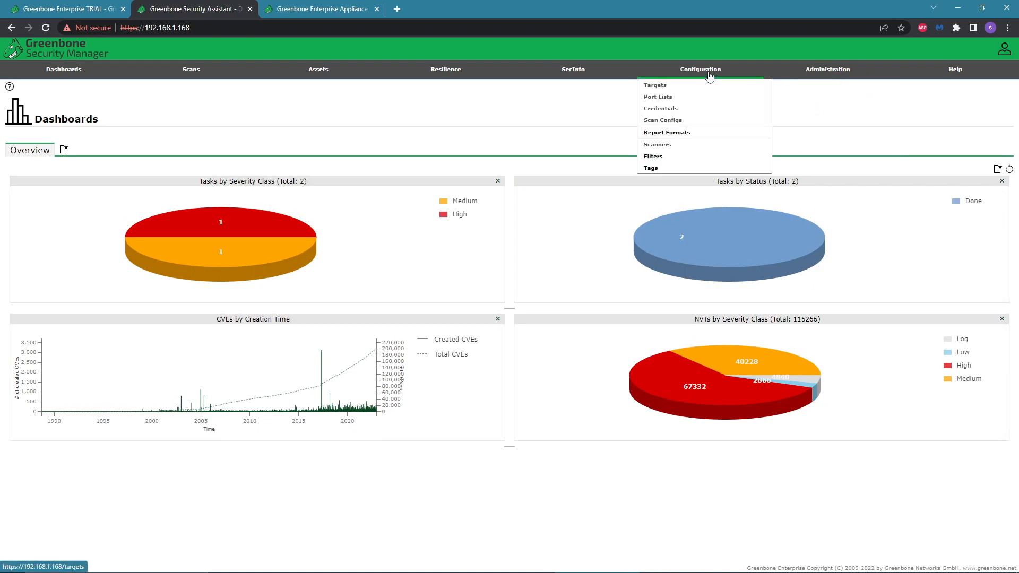
{"action": "mouse_move", "coordinate": [211, 82]}
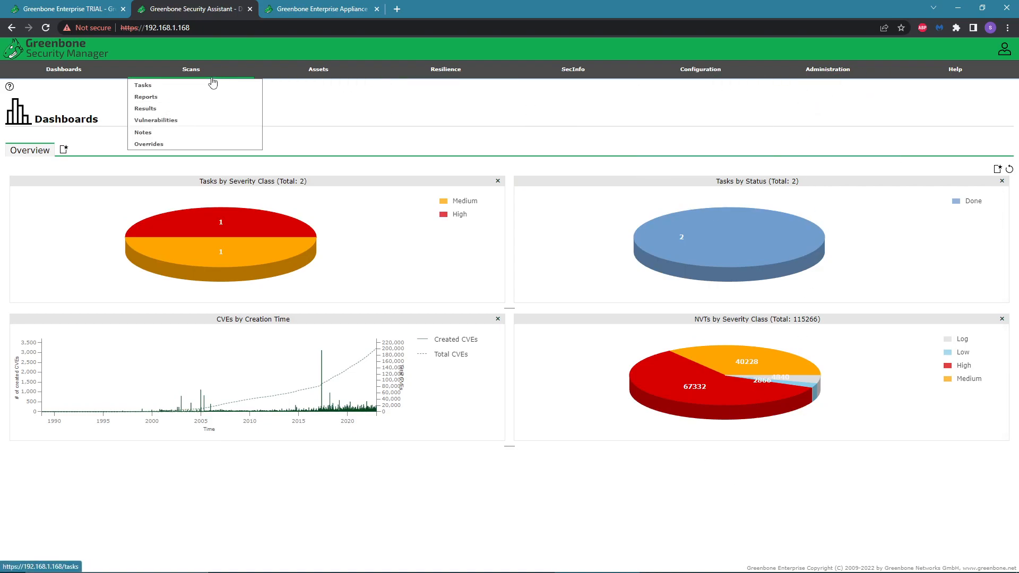
{"action": "left_click", "coordinate": [168, 89]}
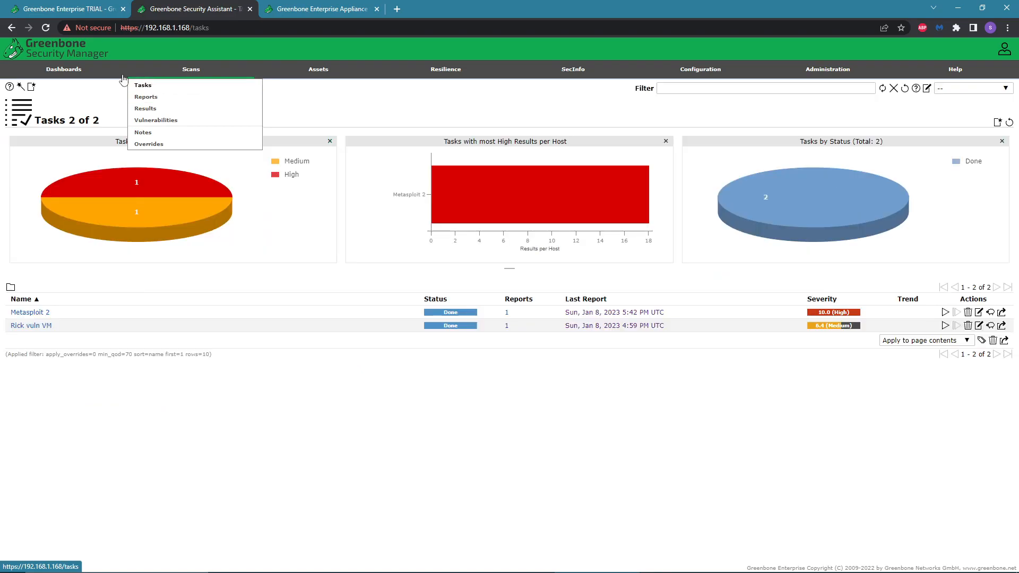
Examine the New Task dialog and the New Target form opened from it, then cancel the target form.
{"action": "left_click", "coordinate": [44, 95]}
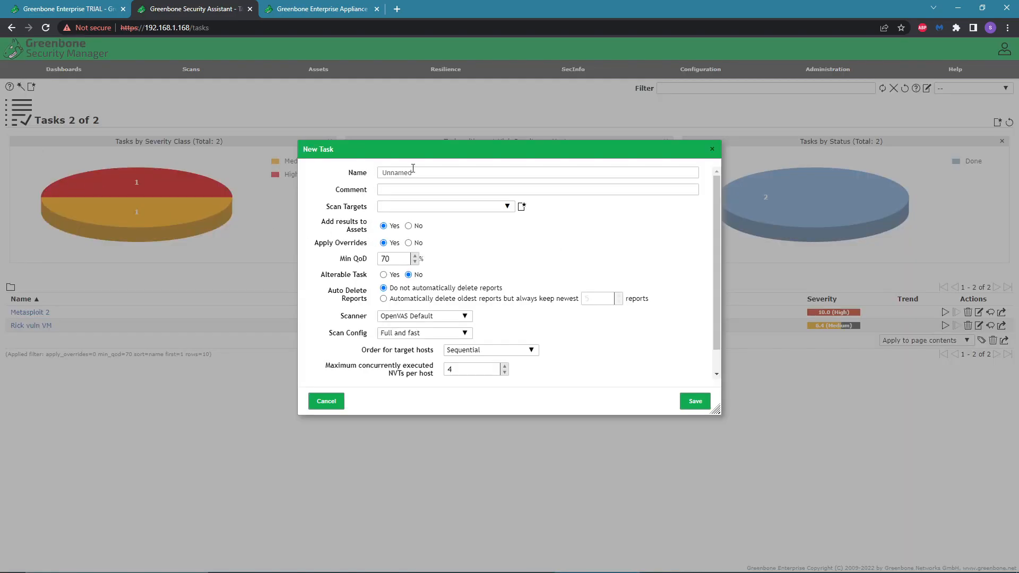
{"action": "left_click", "coordinate": [521, 206]}
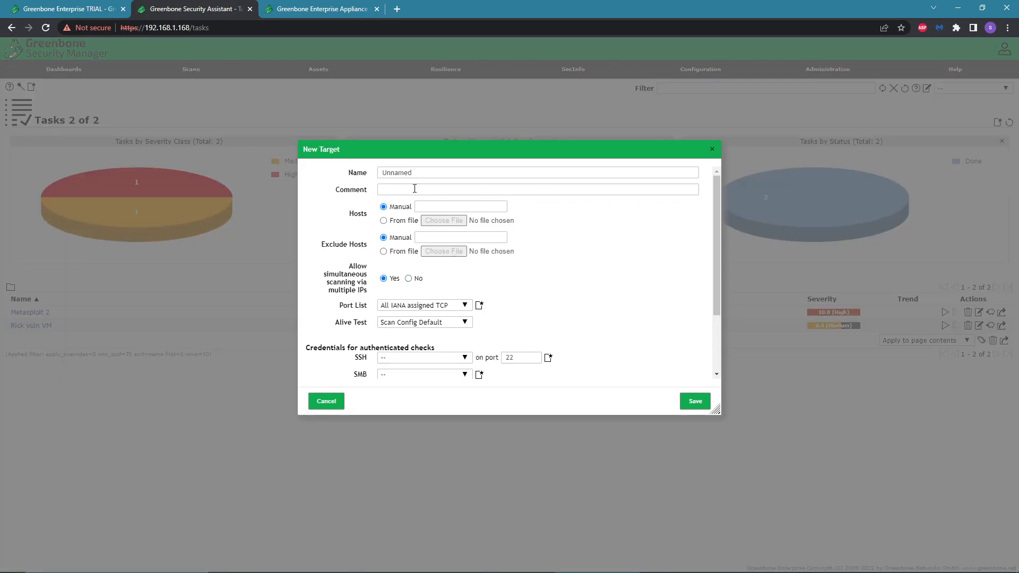
{"action": "left_click", "coordinate": [451, 206]}
{"action": "scroll", "coordinate": [507, 336], "scroll_direction": "down", "scroll_amount": 2}
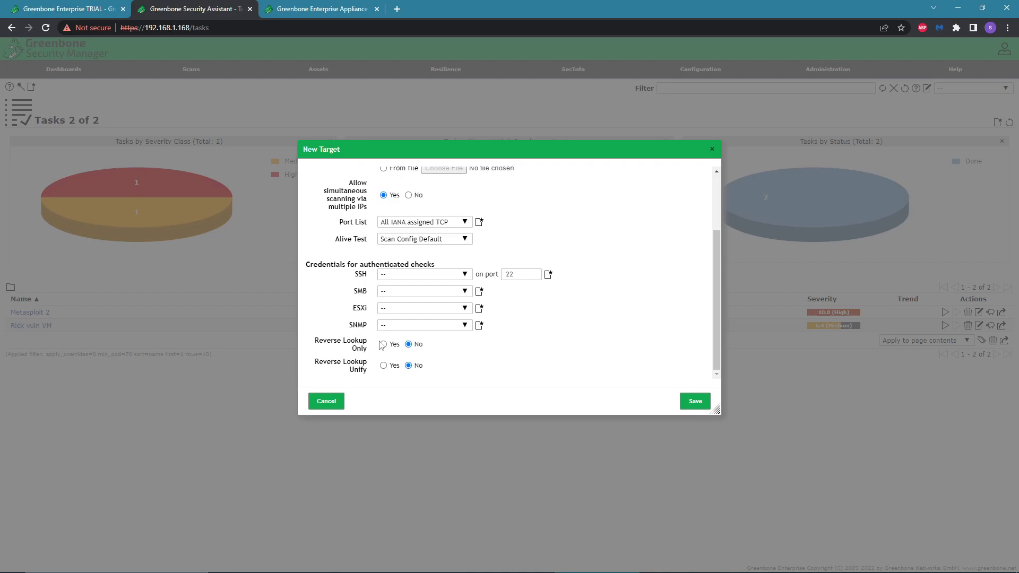
{"action": "scroll", "coordinate": [539, 329], "scroll_direction": "up", "scroll_amount": 2}
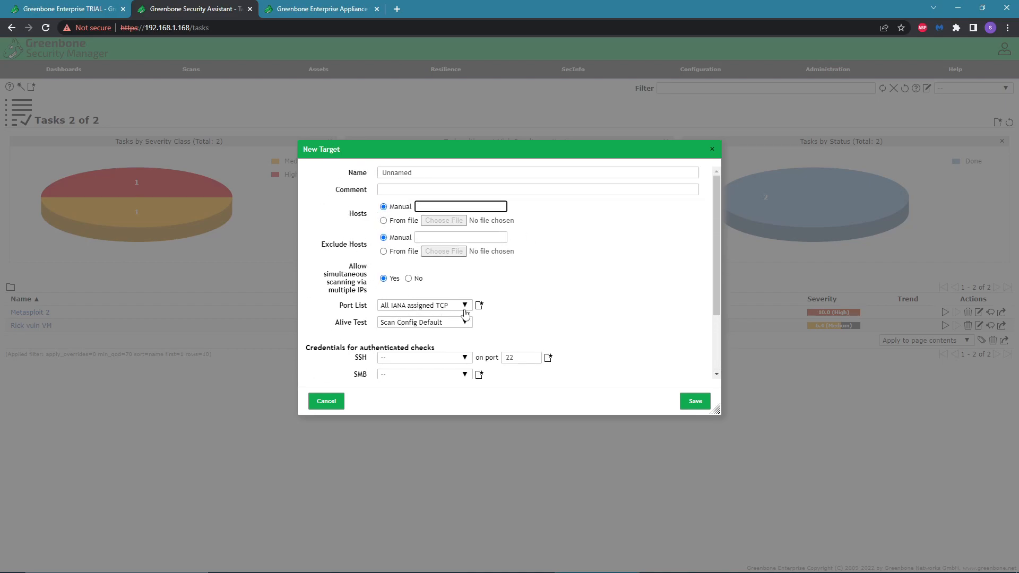
{"action": "left_click", "coordinate": [326, 402]}
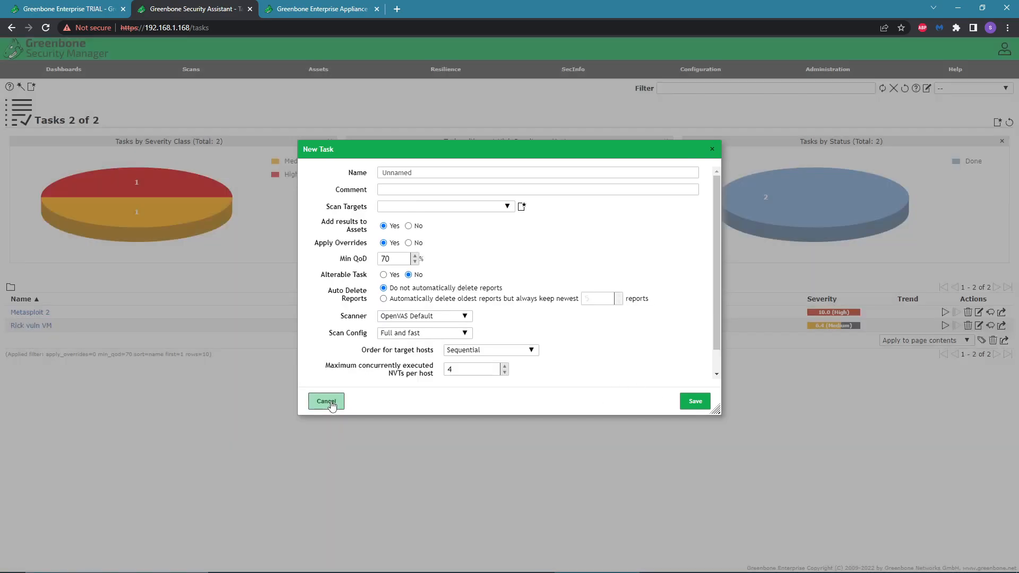
Scroll through the remaining New Task options and cancel the dialog.
{"action": "scroll", "coordinate": [481, 349], "scroll_direction": "down", "scroll_amount": 2}
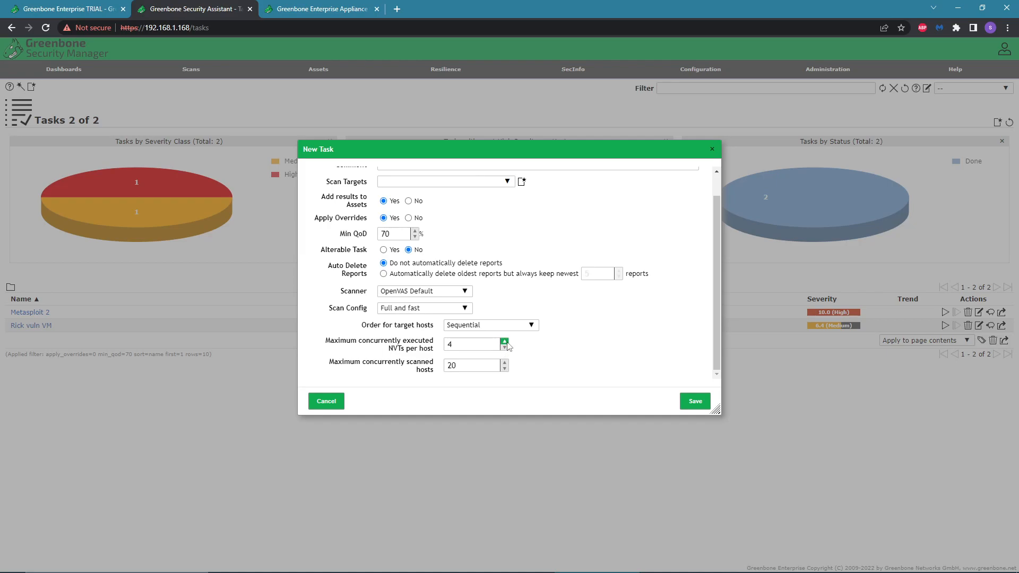
{"action": "scroll", "coordinate": [605, 364], "scroll_direction": "up", "scroll_amount": 1}
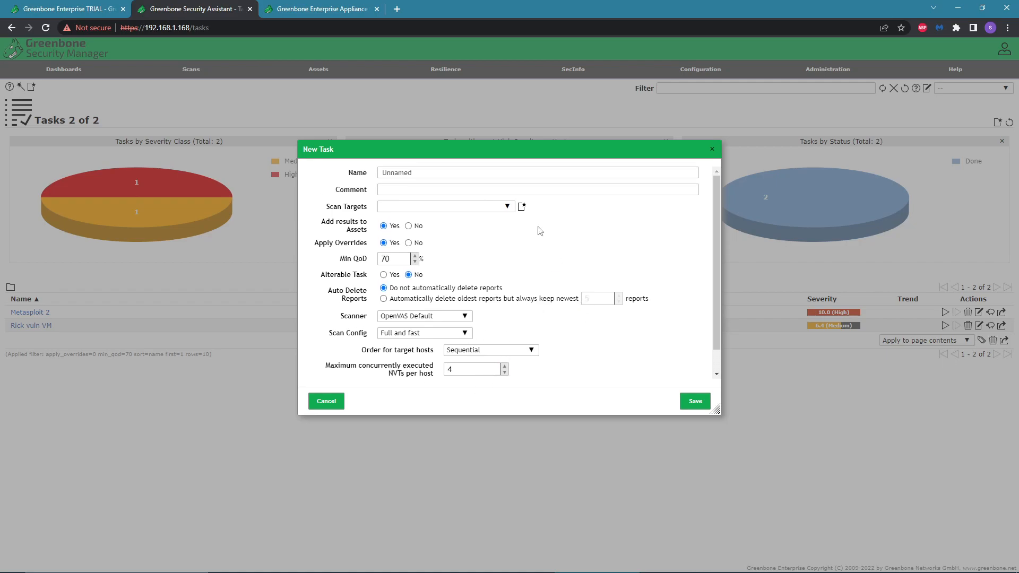
{"action": "left_click", "coordinate": [339, 403]}
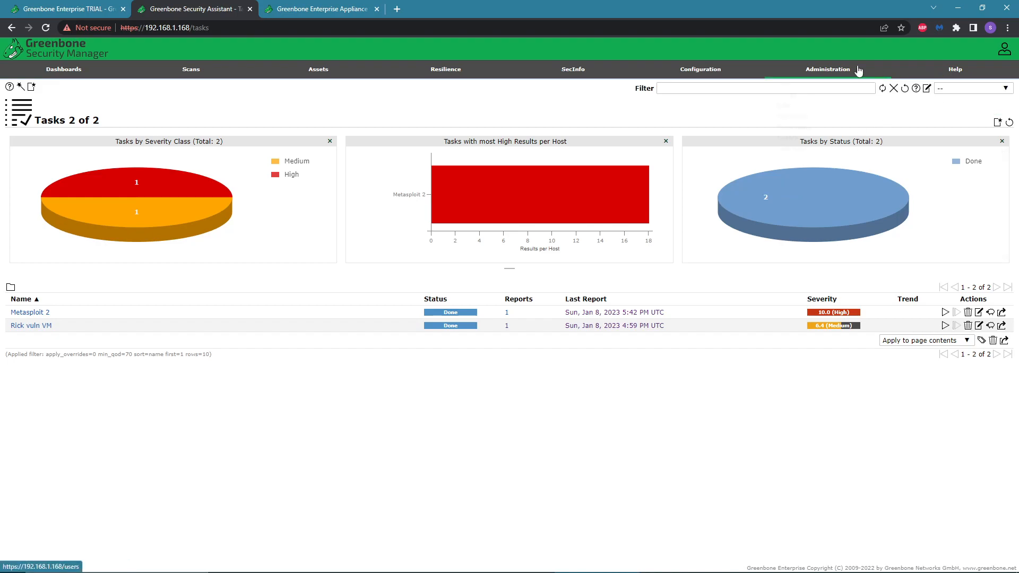
Return to the Dashboards overview.
{"action": "mouse_move", "coordinate": [730, 69]}
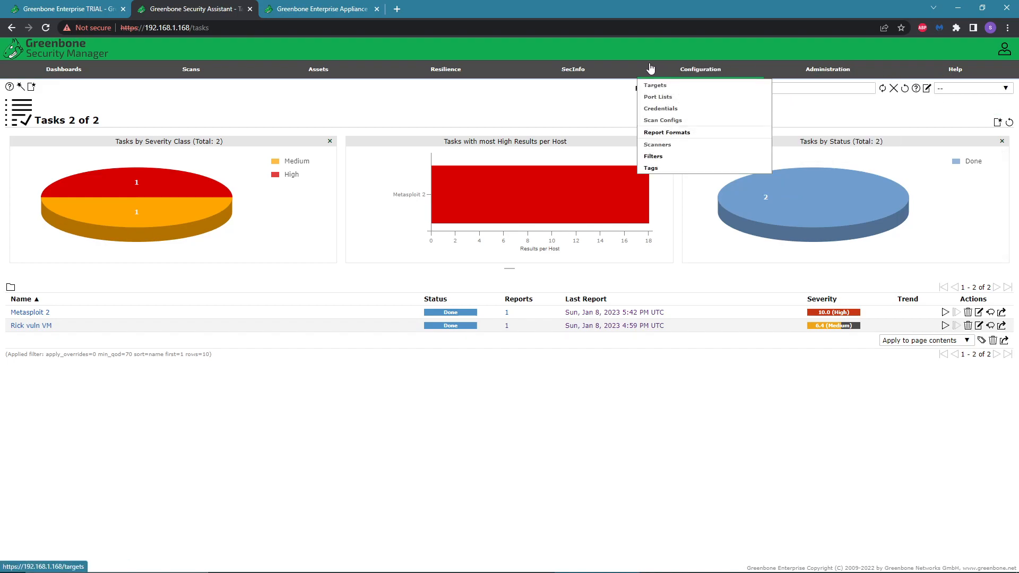
{"action": "mouse_move", "coordinate": [191, 71]}
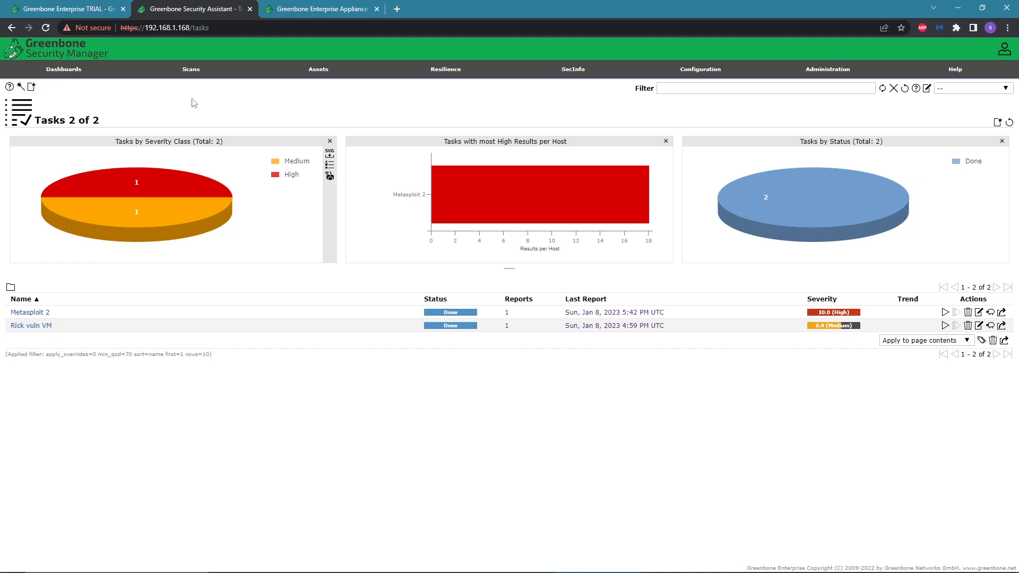
{"action": "left_click", "coordinate": [69, 75]}
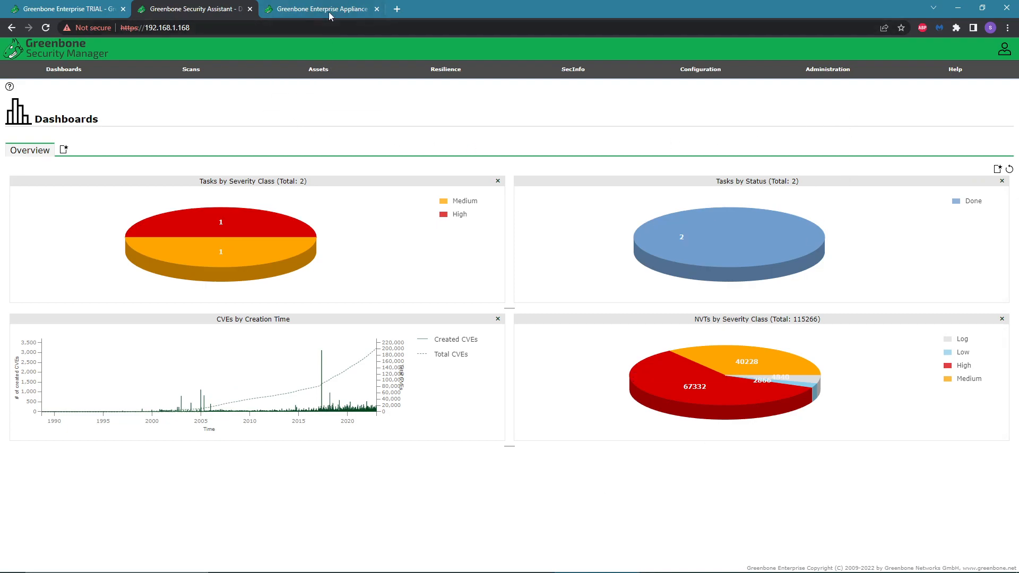
Switch to the Greenbone Enterprise TRIAL page, review the VirtualBox setup instructions, and collapse the Instruction section.
{"action": "left_click", "coordinate": [95, 11]}
{"action": "scroll", "coordinate": [634, 314], "scroll_direction": "down", "scroll_amount": 6}
{"action": "scroll", "coordinate": [654, 214], "scroll_direction": "down", "scroll_amount": 7}
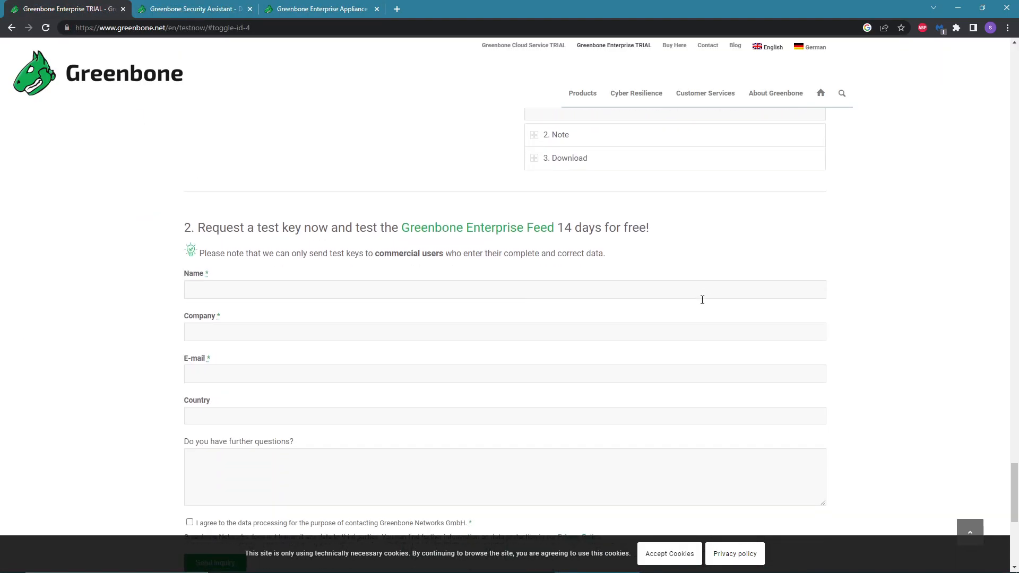
{"action": "scroll", "coordinate": [713, 301], "scroll_direction": "up", "scroll_amount": 6}
{"action": "scroll", "coordinate": [699, 429], "scroll_direction": "up", "scroll_amount": 6}
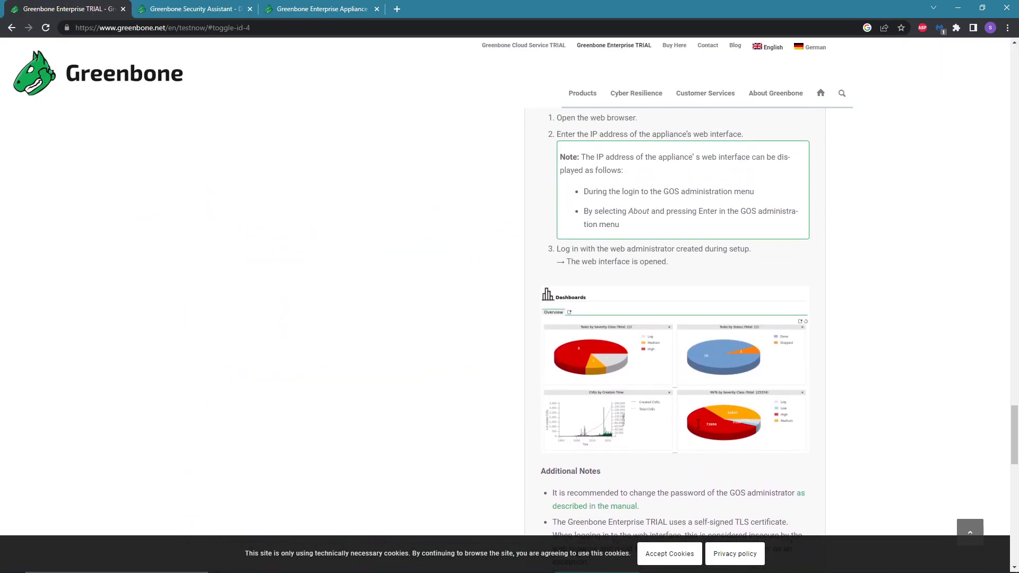
{"action": "scroll", "coordinate": [639, 387], "scroll_direction": "down", "scroll_amount": 10}
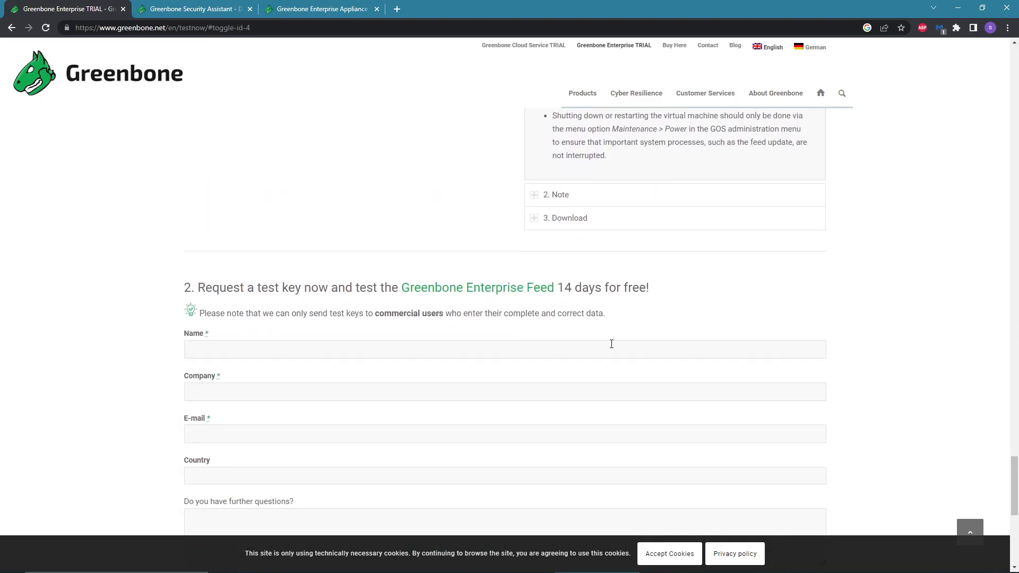
{"action": "scroll", "coordinate": [612, 344], "scroll_direction": "up", "scroll_amount": 5}
{"action": "scroll", "coordinate": [623, 345], "scroll_direction": "up", "scroll_amount": 5}
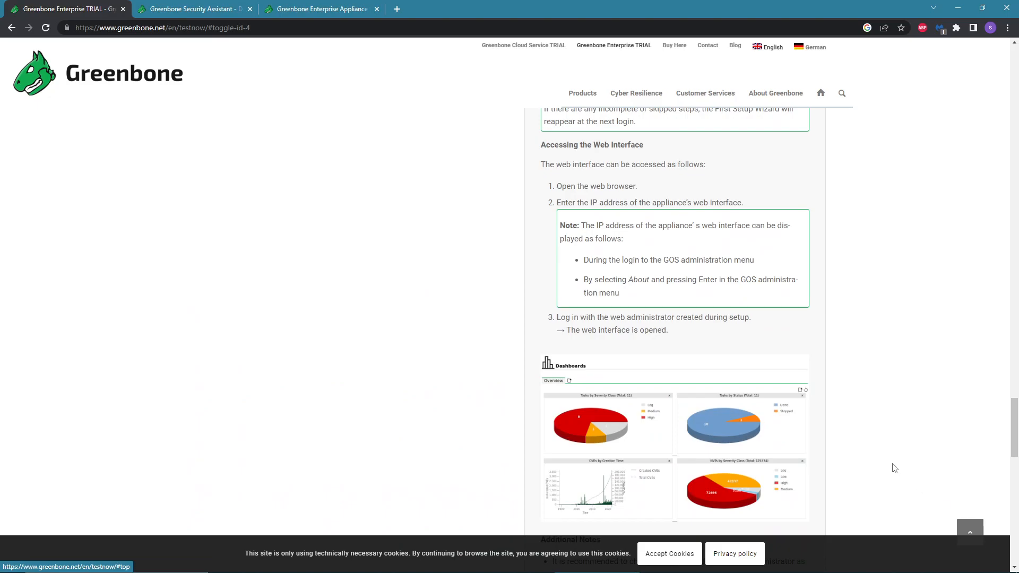
{"action": "scroll", "coordinate": [711, 455], "scroll_direction": "down", "scroll_amount": 1}
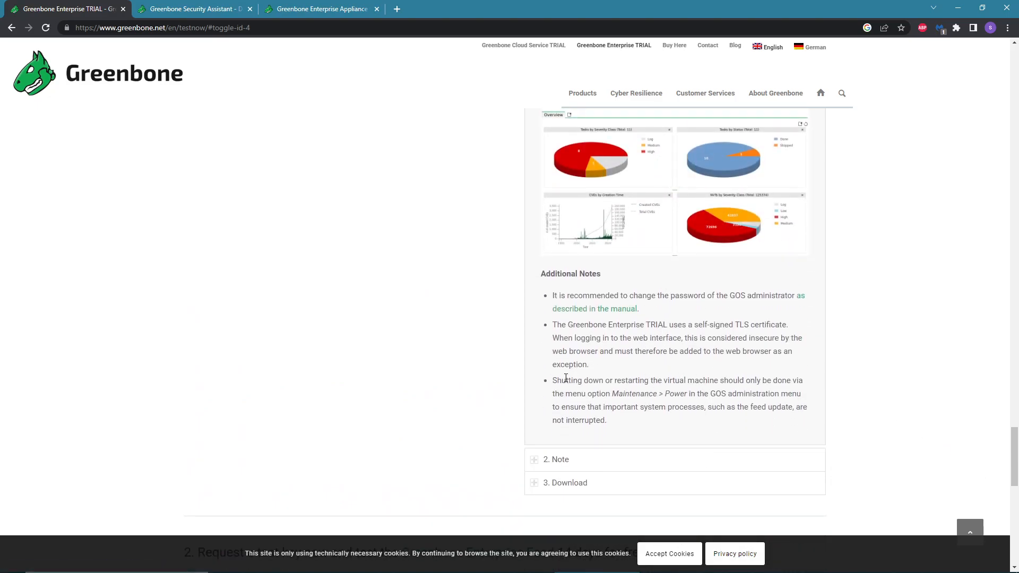
{"action": "scroll", "coordinate": [567, 377], "scroll_direction": "down", "scroll_amount": 4}
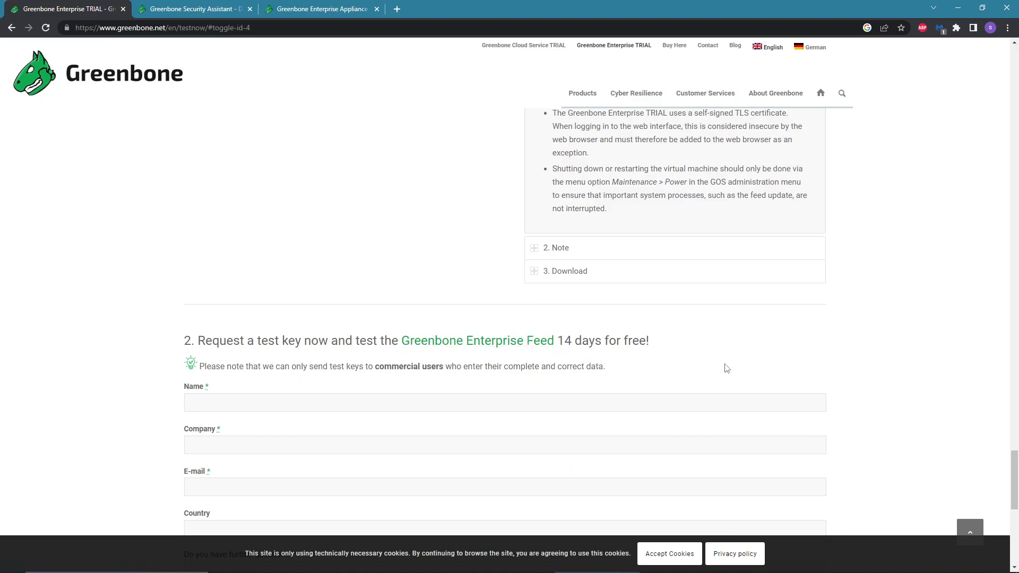
{"action": "scroll", "coordinate": [447, 409], "scroll_direction": "up", "scroll_amount": 15}
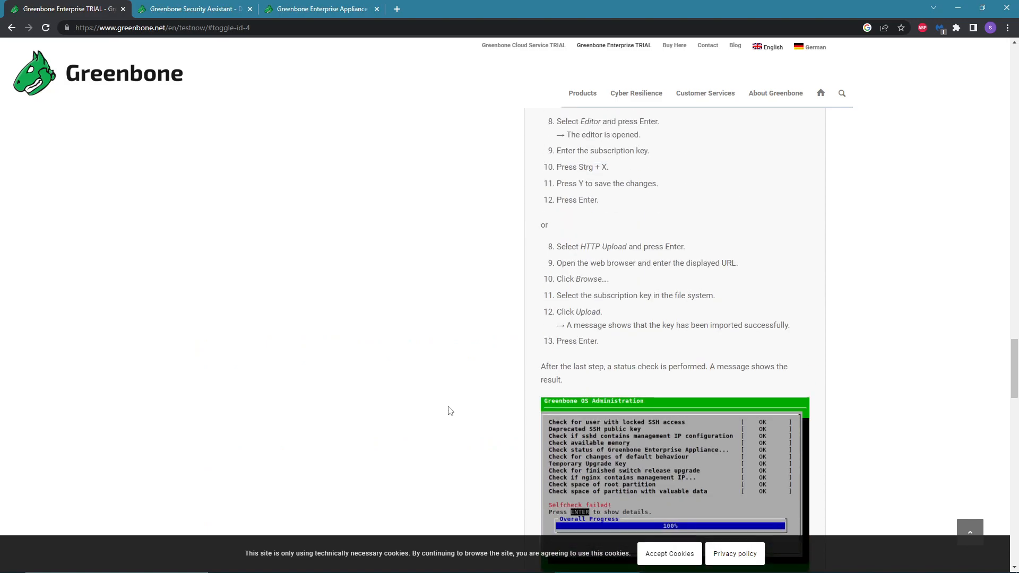
{"action": "scroll", "coordinate": [448, 409], "scroll_direction": "up", "scroll_amount": 20}
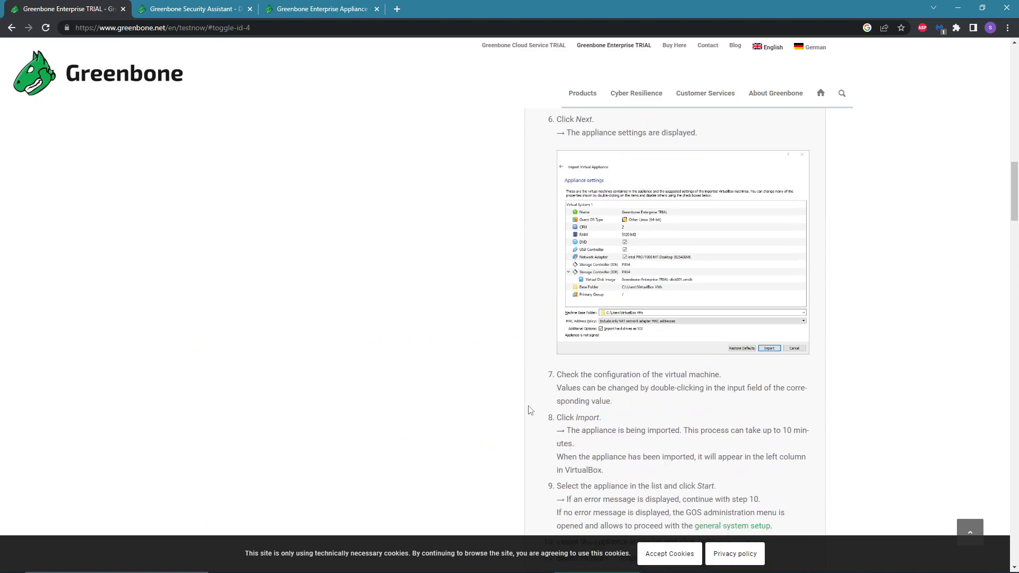
{"action": "scroll", "coordinate": [549, 401], "scroll_direction": "up", "scroll_amount": 6}
{"action": "left_click", "coordinate": [551, 422]}
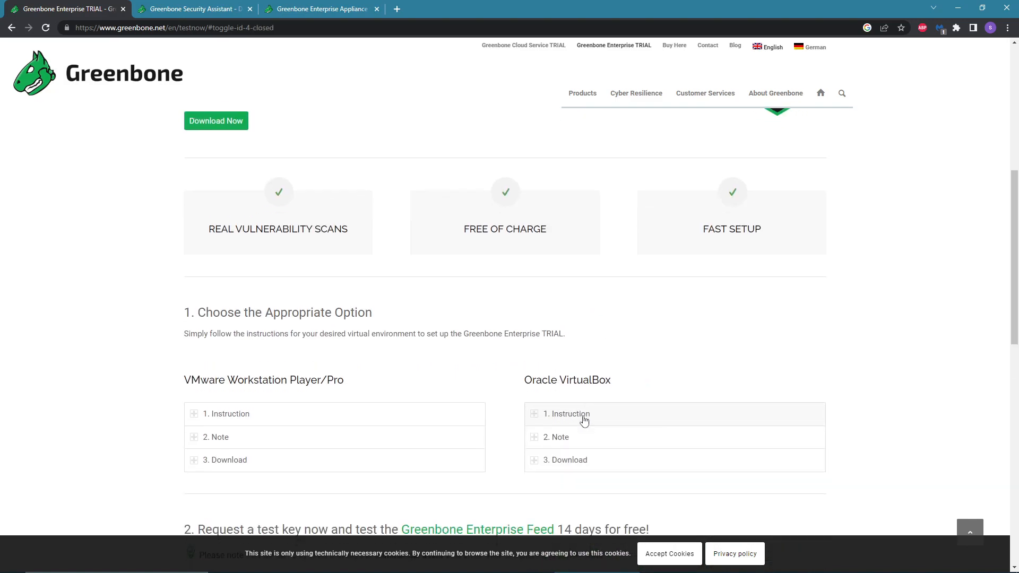
Expand the VirtualBox Download section to view its version and checksum, then collapse it.
{"action": "scroll", "coordinate": [551, 345], "scroll_direction": "down", "scroll_amount": 4}
{"action": "left_click", "coordinate": [561, 259]}
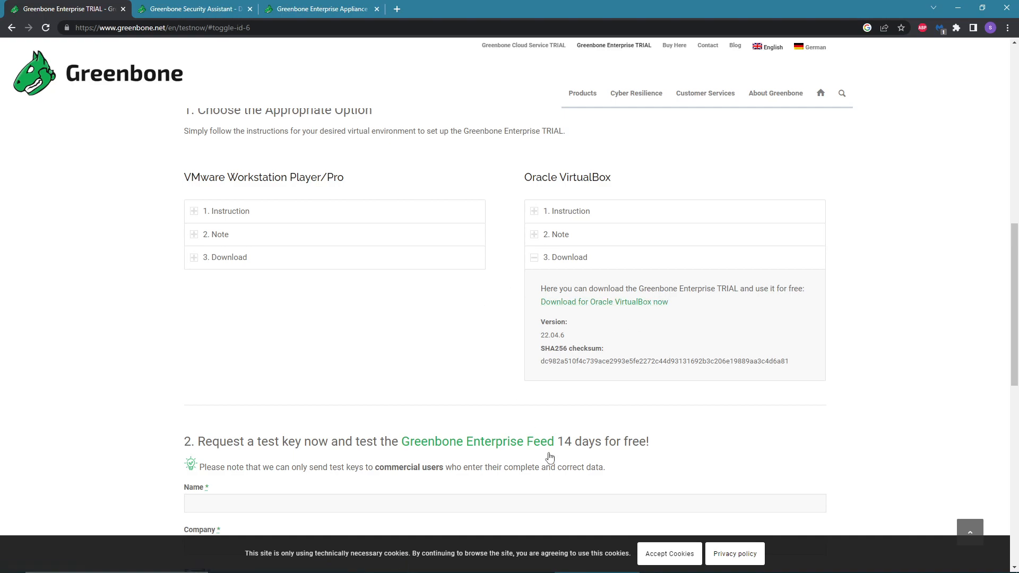
{"action": "scroll", "coordinate": [474, 430], "scroll_direction": "down", "scroll_amount": 2}
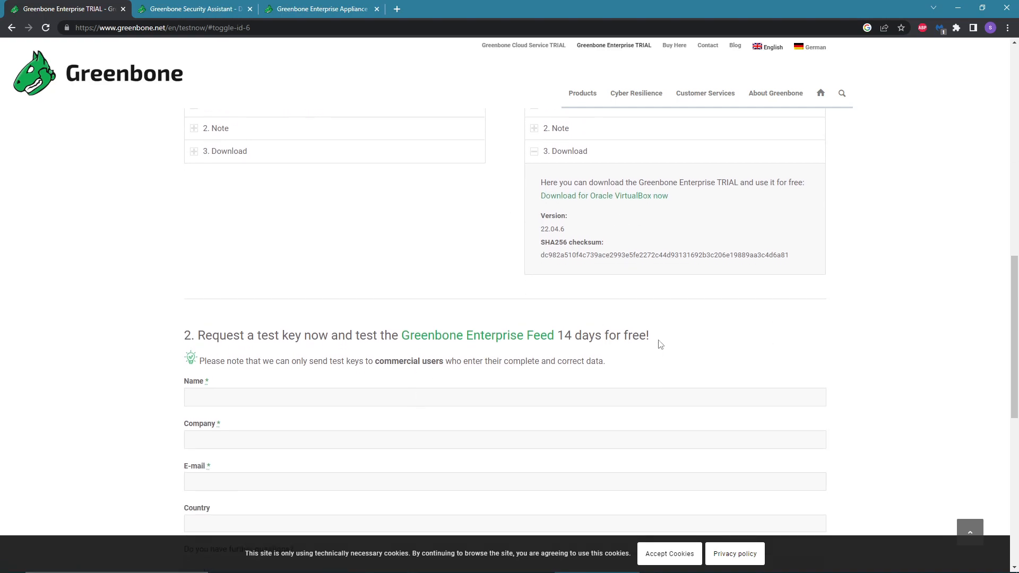
{"action": "scroll", "coordinate": [657, 373], "scroll_direction": "up", "scroll_amount": 4}
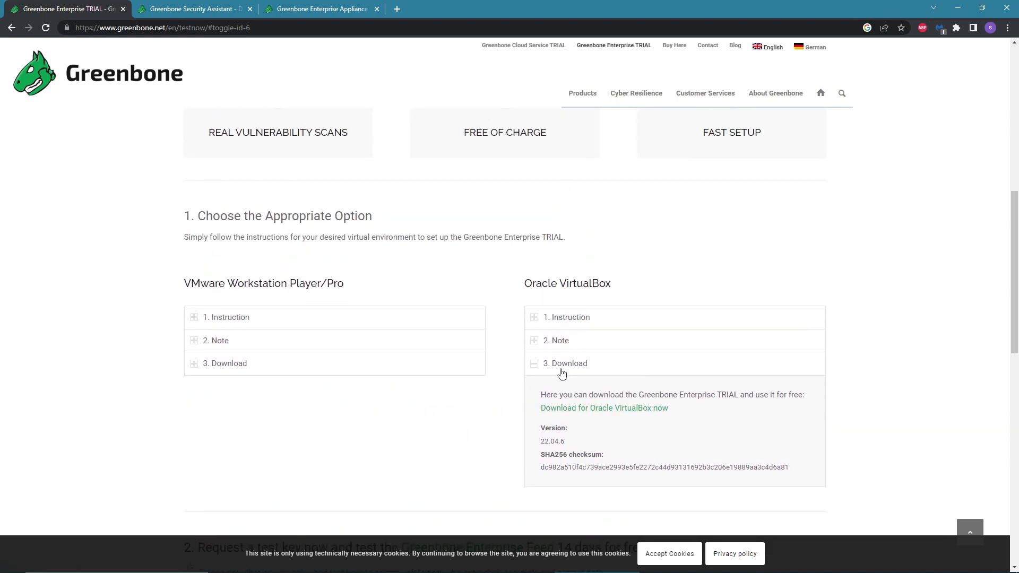
{"action": "left_click", "coordinate": [562, 372]}
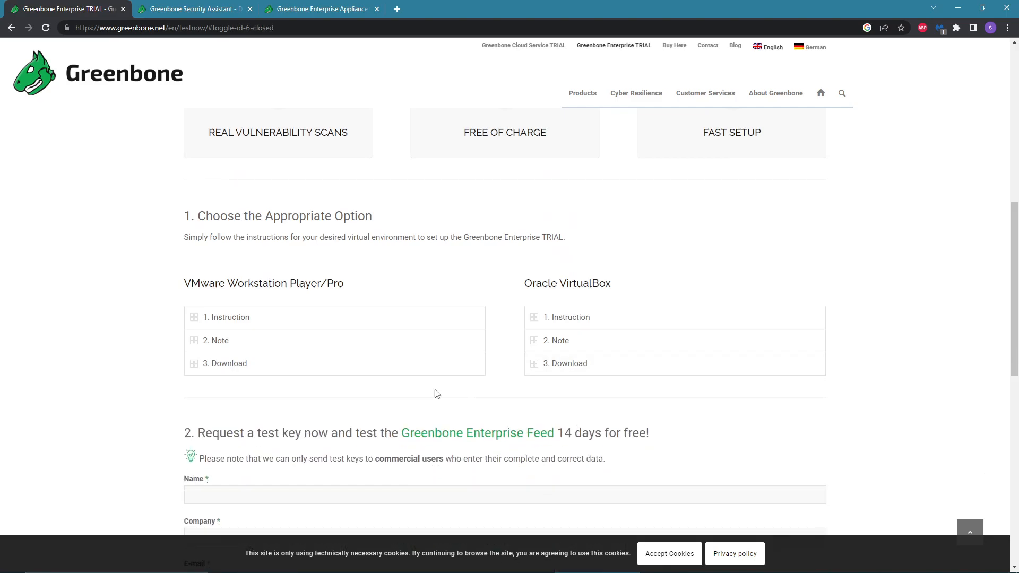
Minimize the browser and start closing the running Greenbone Enterprise TRIAL virtual machine window.
{"action": "scroll", "coordinate": [626, 380], "scroll_direction": "up", "scroll_amount": 6}
{"action": "scroll", "coordinate": [450, 345], "scroll_direction": "down", "scroll_amount": 5}
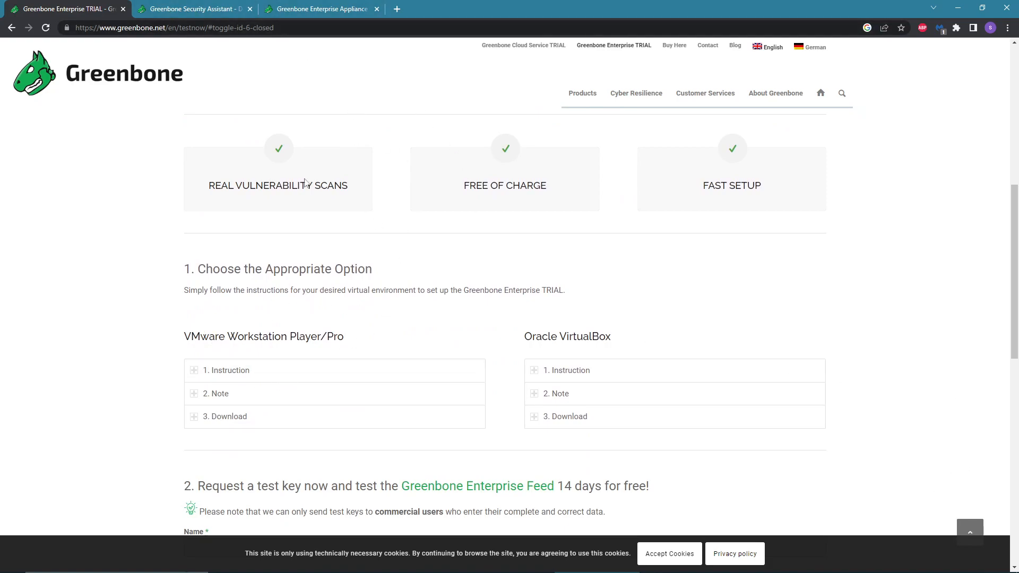
{"action": "left_click", "coordinate": [958, 9]}
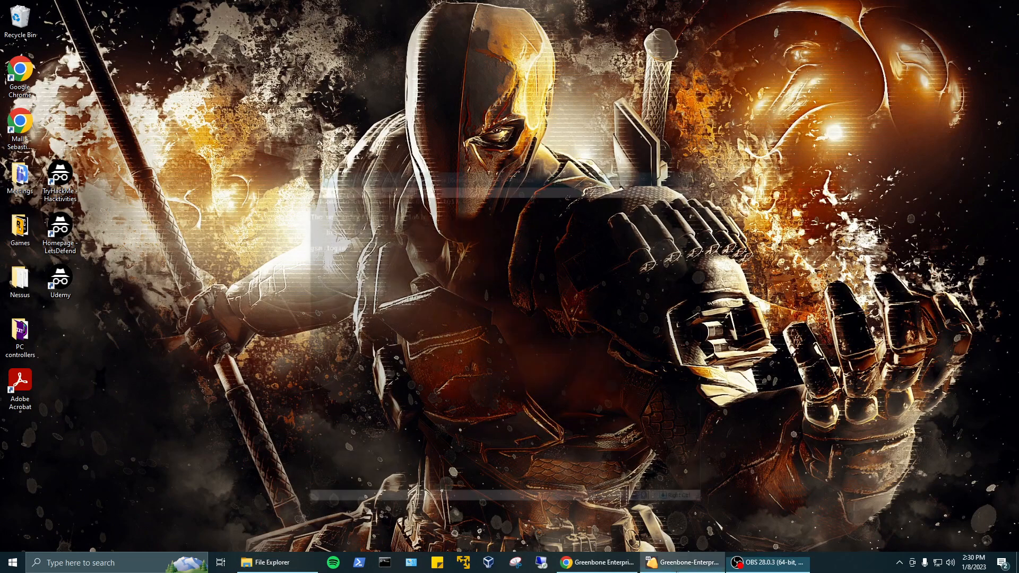
{"action": "left_click", "coordinate": [683, 569]}
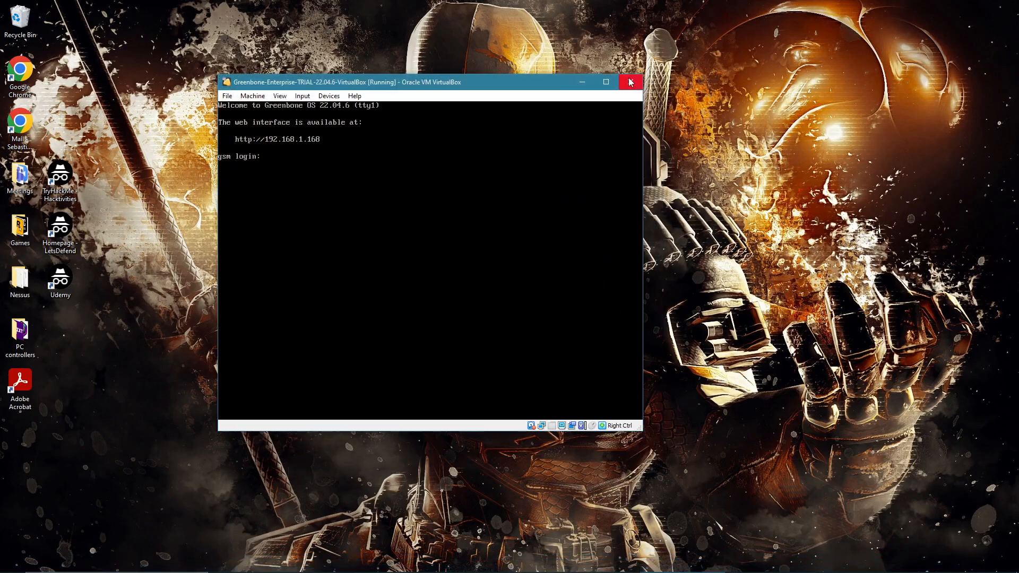
{"action": "left_click", "coordinate": [629, 83]}
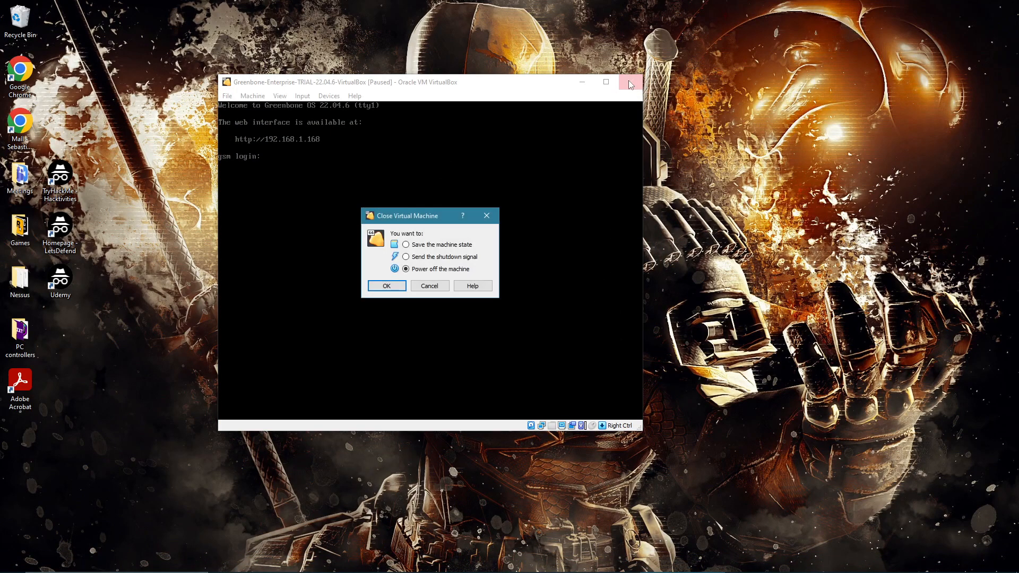